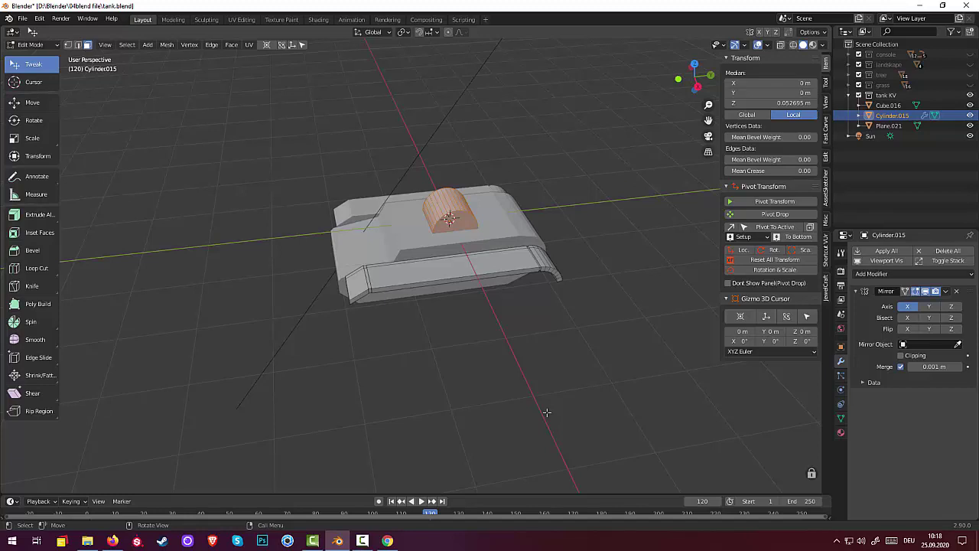
Step: Separate the selected rounded cylinder into its own object, Cylinder.016, and return to Object Mode
{"action": "key", "text": "p"}
{"action": "left_click", "coordinate": [538, 413]}
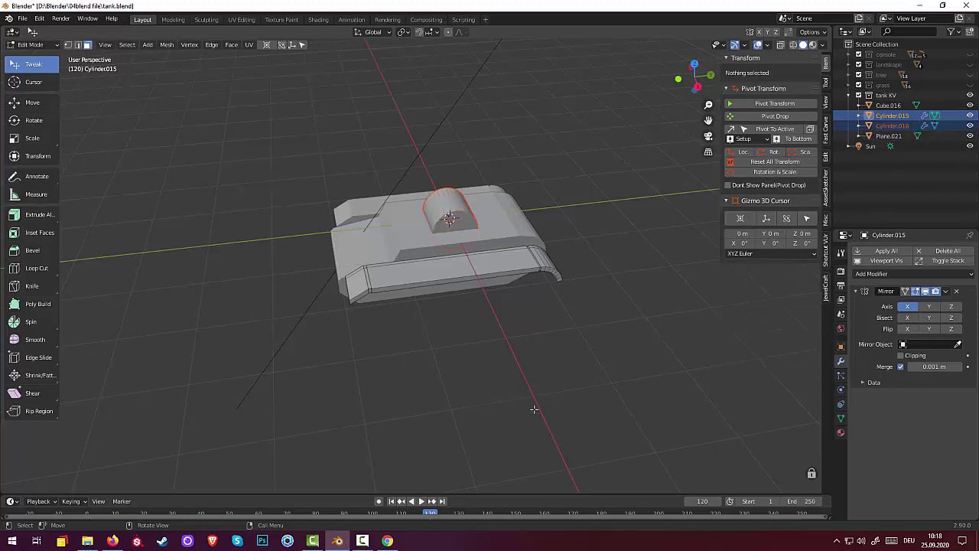
{"action": "middle_click_drag", "start_coordinate": [611, 313], "coordinate": [511, 293]}
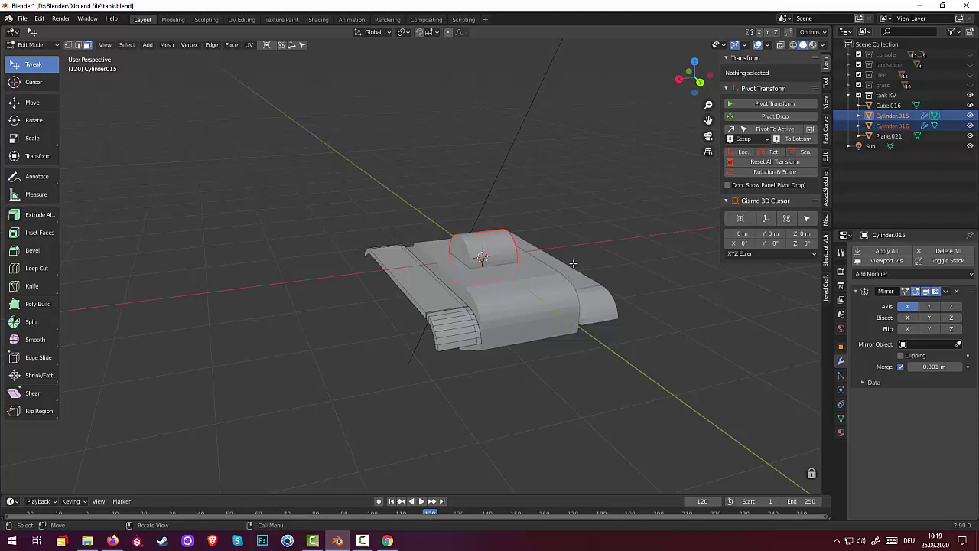
{"action": "left_click", "coordinate": [30, 45]}
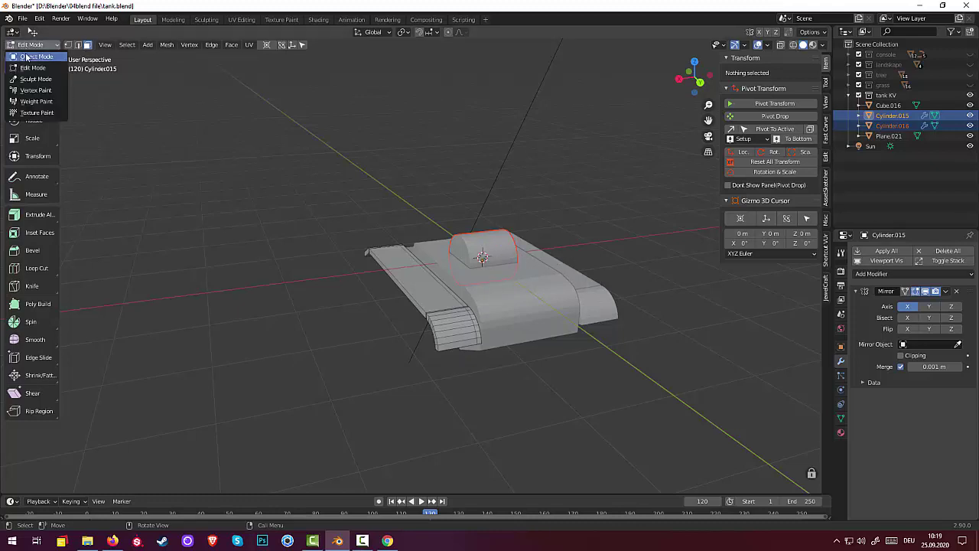
{"action": "left_click", "coordinate": [27, 57]}
Step: Move Cylinder.016 1.5054 m along X so it sits beside the hull
{"action": "left_click", "coordinate": [498, 248]}
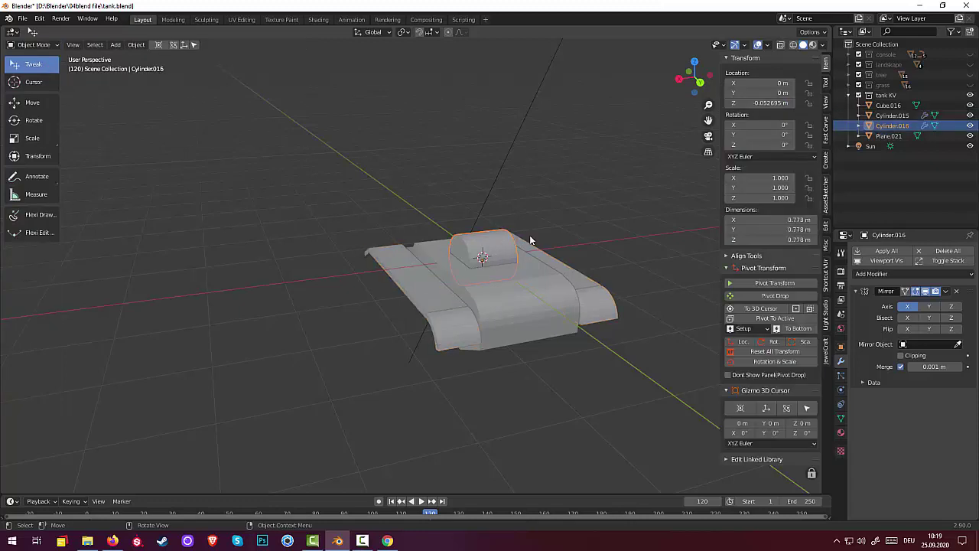
{"action": "key", "text": "g"}
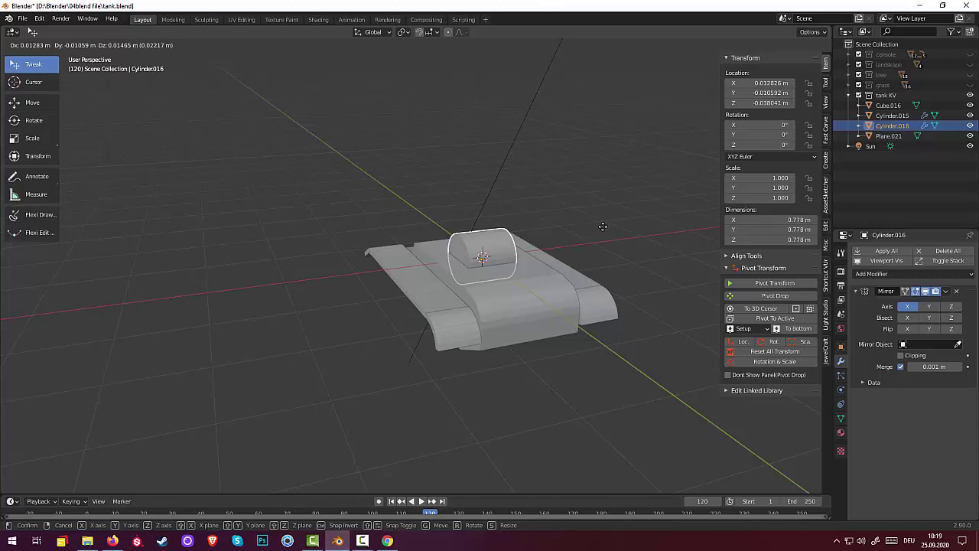
{"action": "key", "text": "x"}
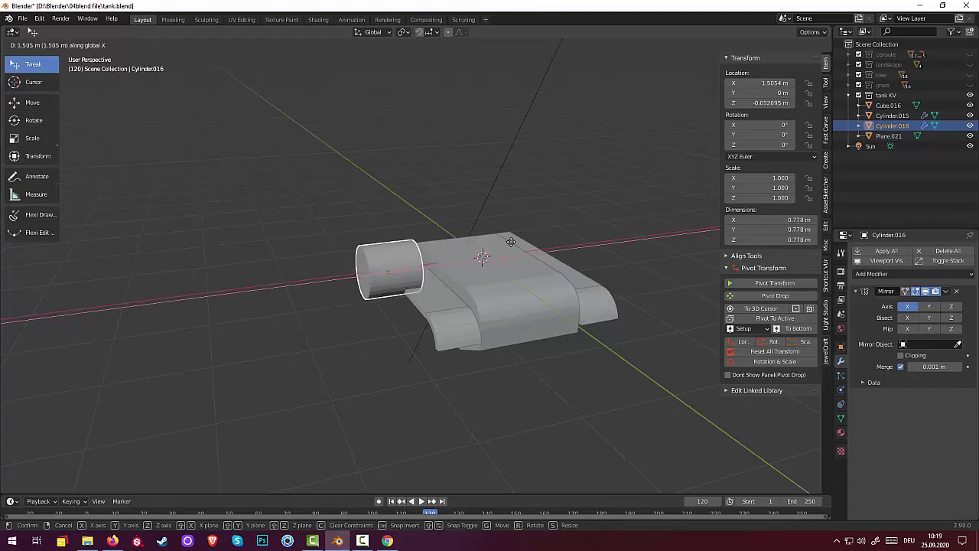
{"action": "left_click", "coordinate": [510, 241]}
{"action": "middle_click_drag", "start_coordinate": [499, 243], "coordinate": [491, 263]}
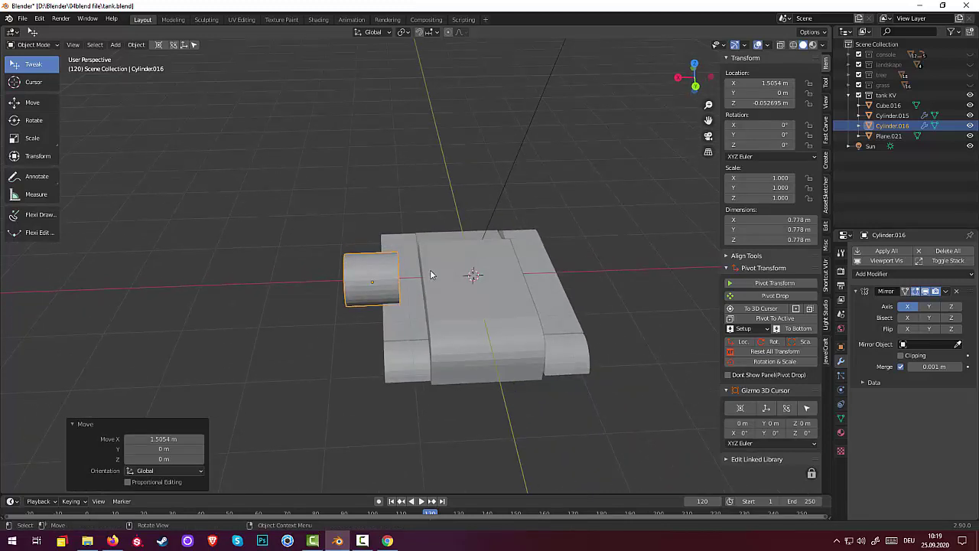
Step: Flatten the cylinder to 0.208 on X into a thin wheel disc
{"action": "key", "text": "s"}
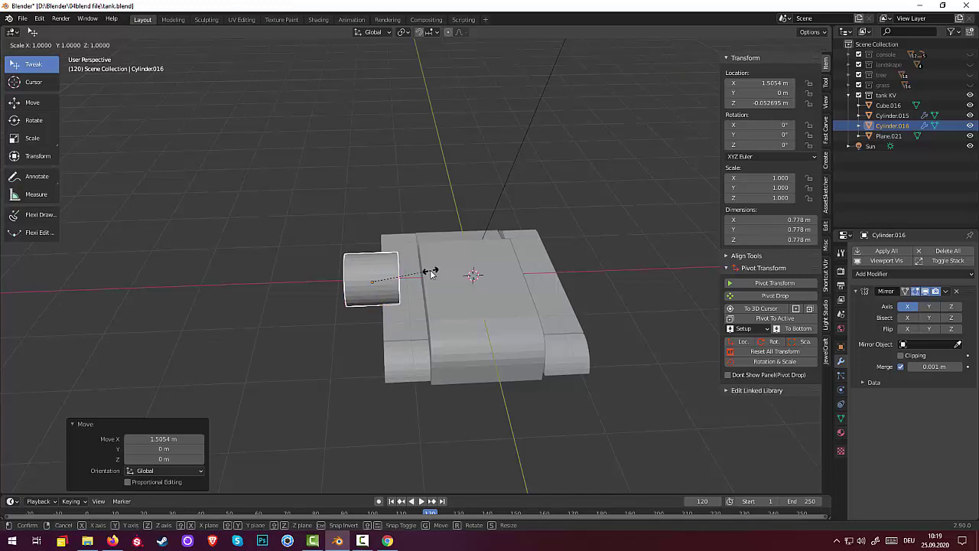
{"action": "key", "text": "x"}
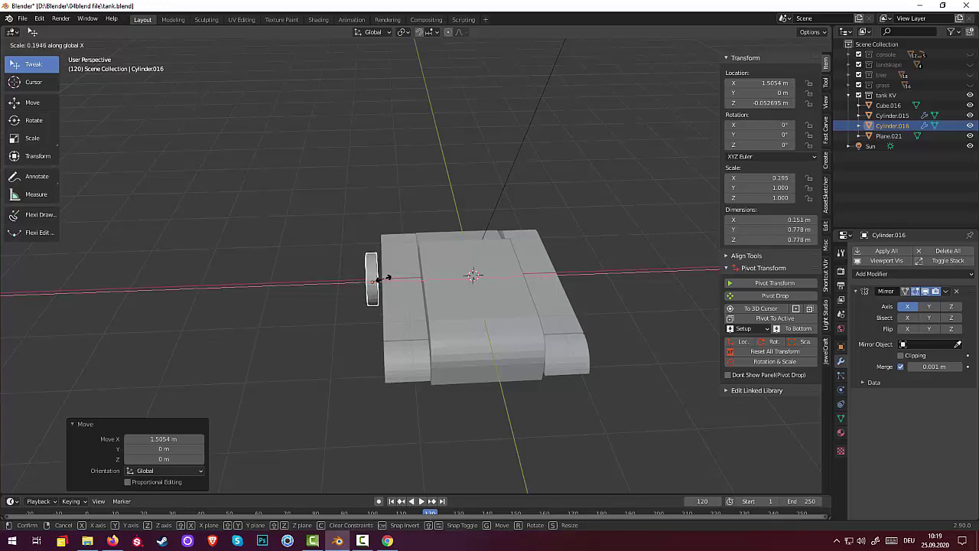
{"action": "left_click", "coordinate": [382, 279]}
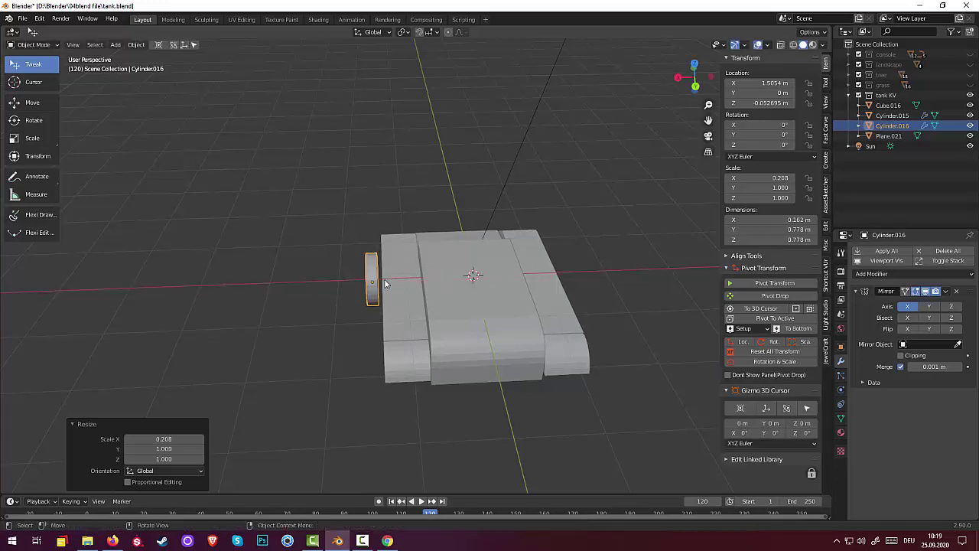
{"action": "middle_click_drag", "start_coordinate": [427, 303], "coordinate": [517, 260]}
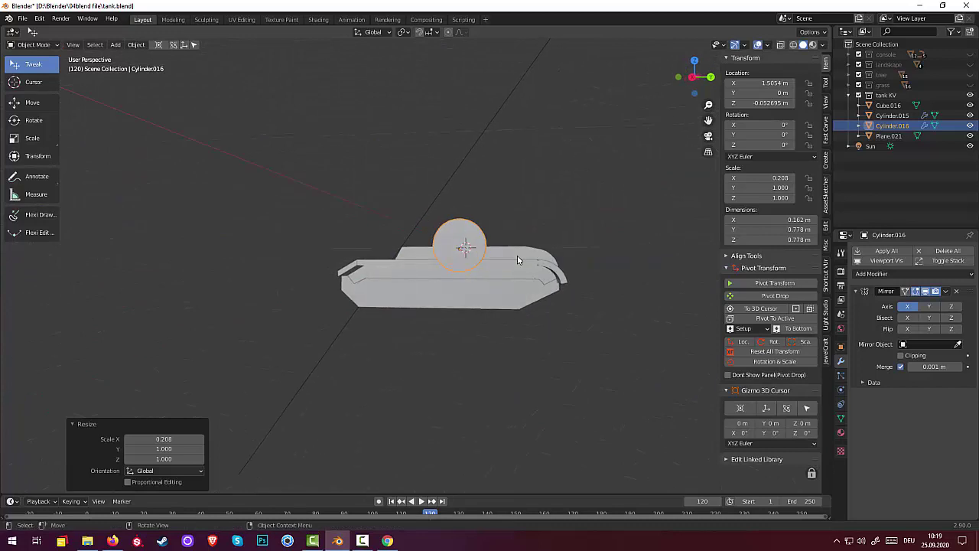
Step: In right orthographic view, place the wheel at the hull's lower right end
{"action": "key", "text": "KP_3"}
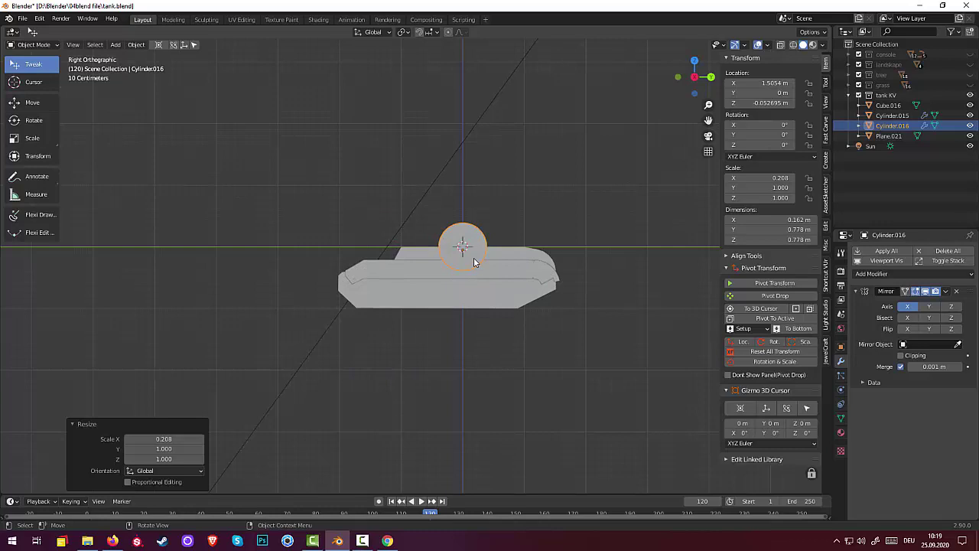
{"action": "key", "text": "g"}
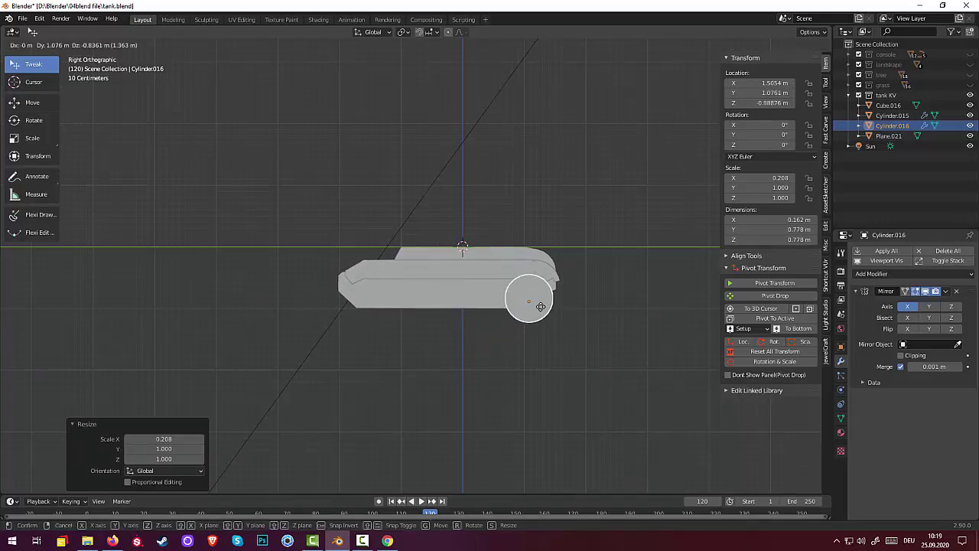
{"action": "left_click", "coordinate": [538, 303]}
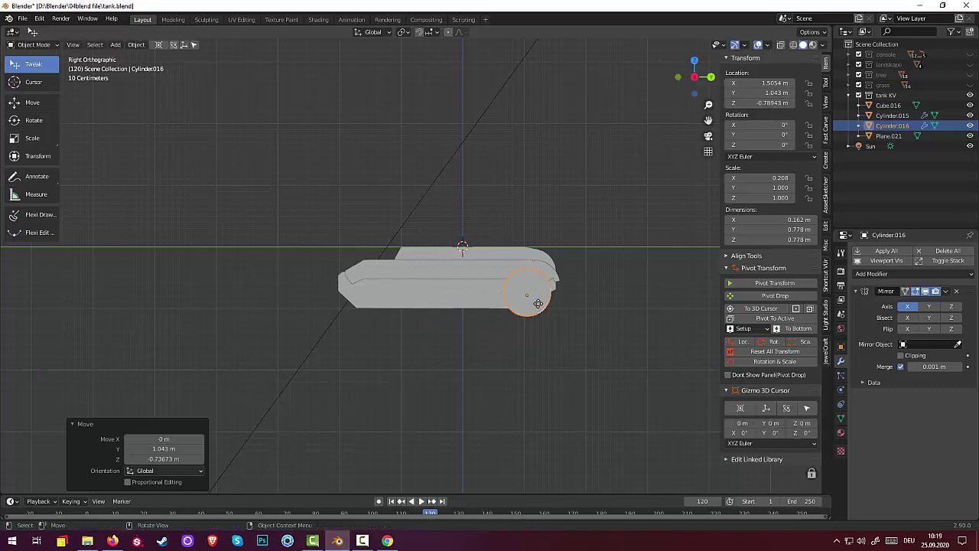
{"action": "mouse_move", "coordinate": [589, 321]}
{"action": "middle_mouse_down"}
{"action": "mouse_move", "coordinate": [572, 334]}
{"action": "mouse_move", "coordinate": [705, 316]}
{"action": "mouse_move", "coordinate": [558, 329]}
{"action": "middle_mouse_up"}
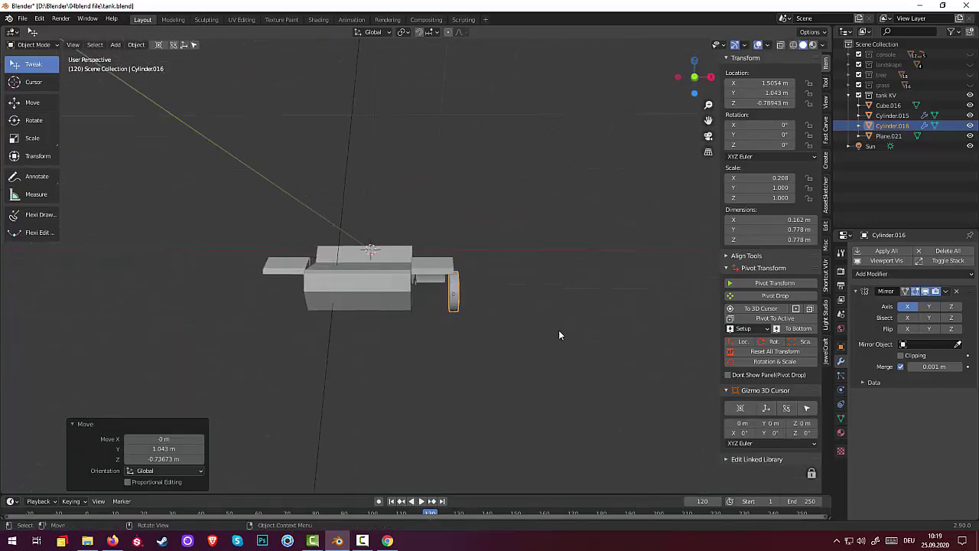
{"action": "mouse_move", "coordinate": [368, 299]}
{"action": "middle_mouse_down"}
{"action": "mouse_move", "coordinate": [466, 331]}
{"action": "mouse_move", "coordinate": [380, 332]}
{"action": "mouse_move", "coordinate": [489, 342]}
{"action": "middle_mouse_up"}
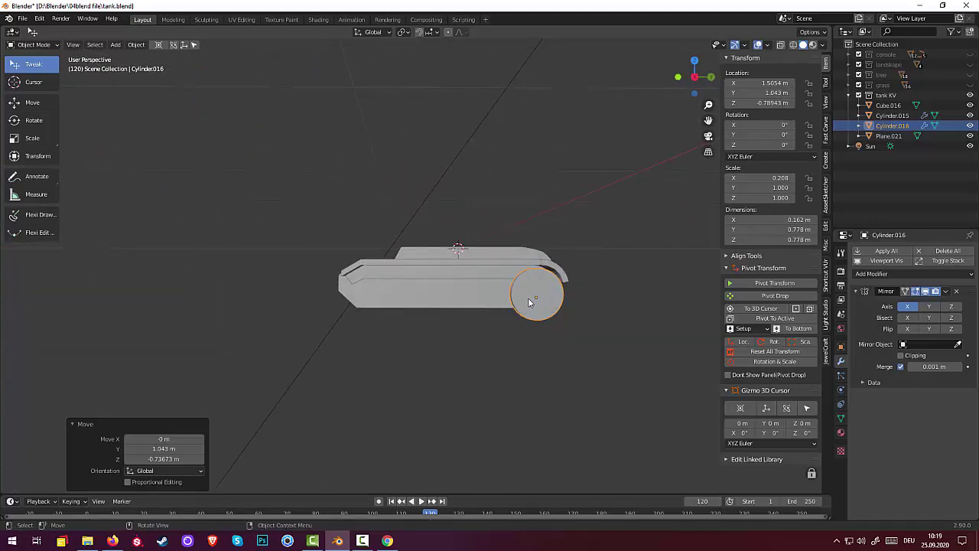
{"action": "key", "text": "KP_3"}
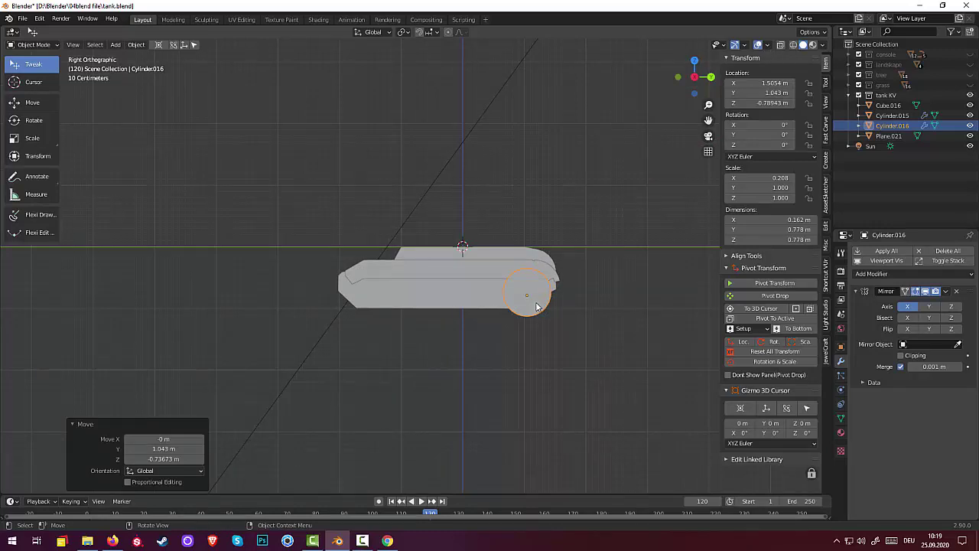
Step: Enlarge the wheel to 1.058, lower it 0.066 on Z, and bring up the tank reference photo
{"action": "key", "text": "s"}
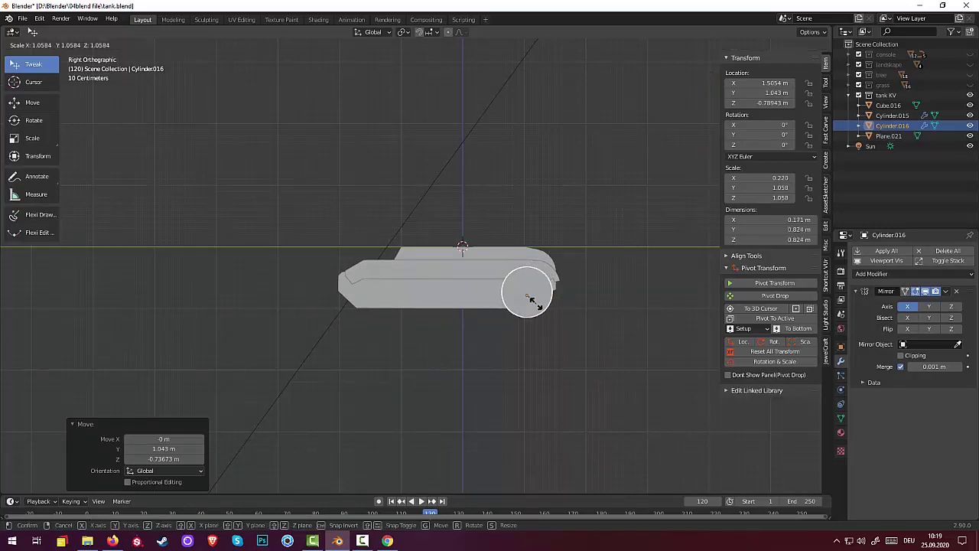
{"action": "left_click", "coordinate": [531, 298]}
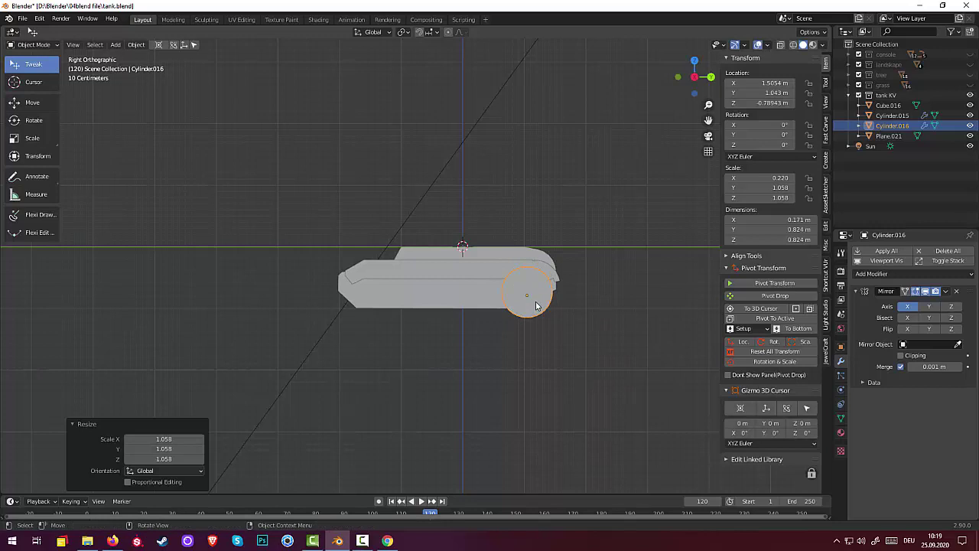
{"action": "key", "text": "g"}
{"action": "key", "text": "z"}
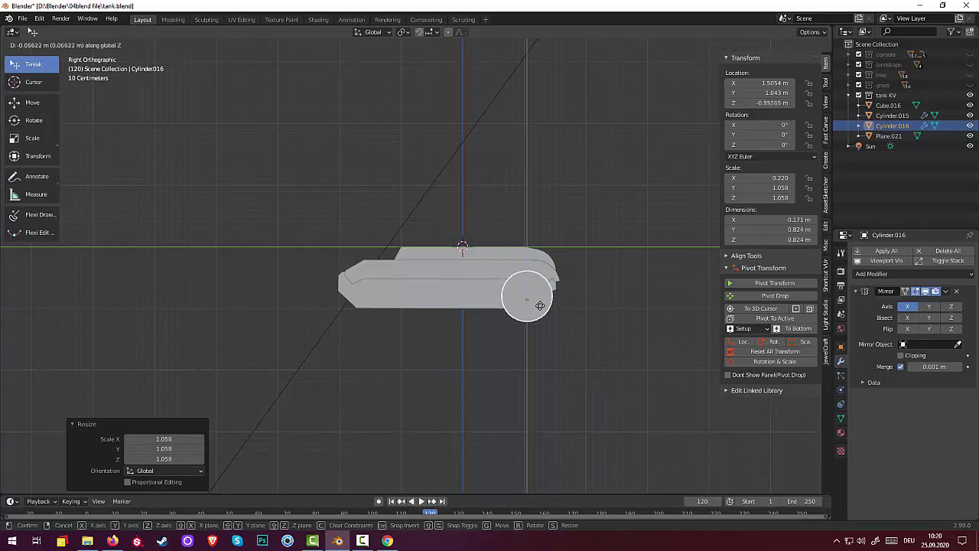
{"action": "left_click", "coordinate": [540, 305]}
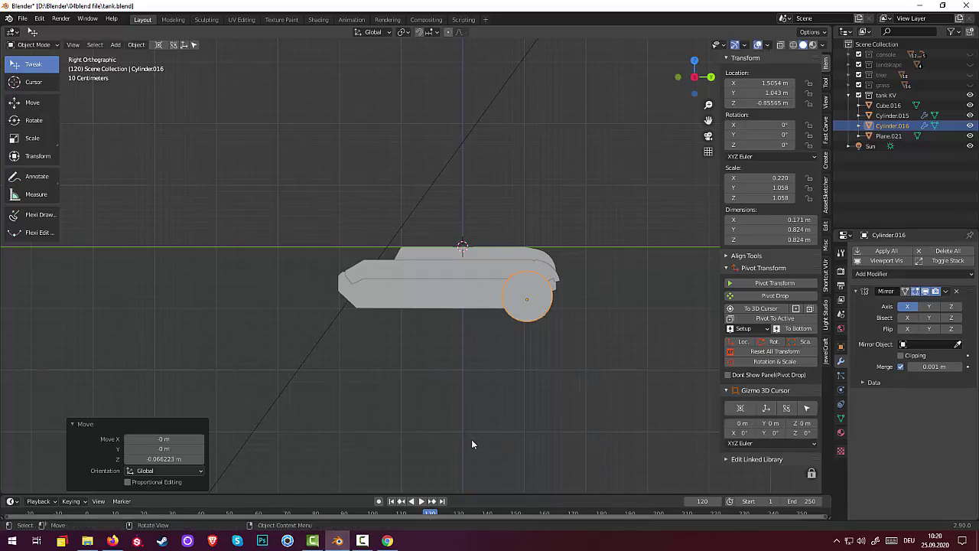
{"action": "left_click", "coordinate": [113, 541]}
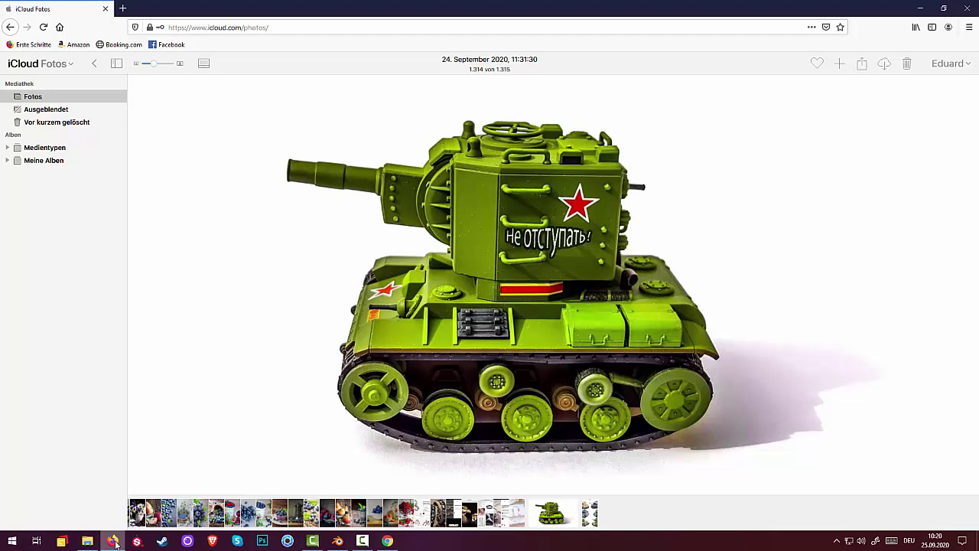
Step: Minimize the browser showing the tank photo to return to Blender
{"action": "left_click", "coordinate": [115, 543]}
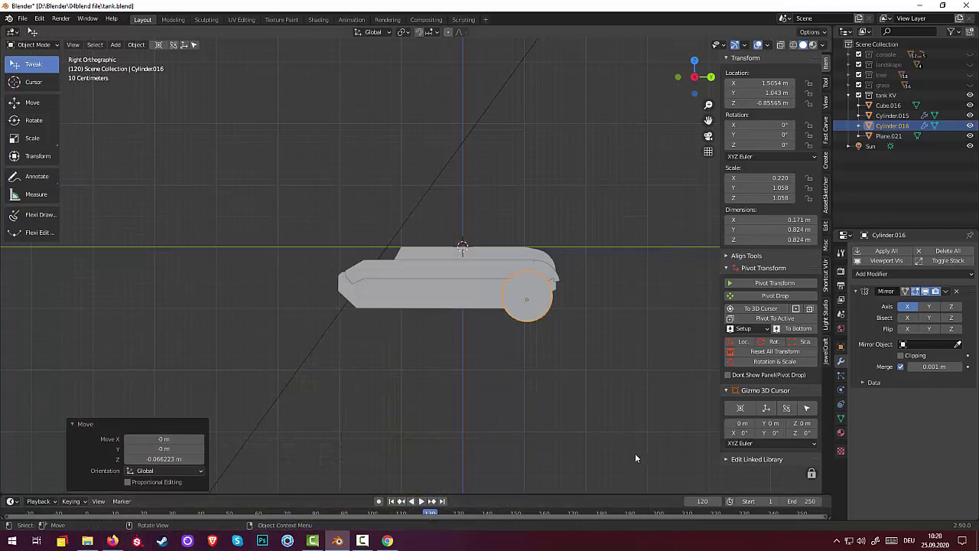
Step: Duplicate the wheel as Cylinder.017, shrink it to 0.839 and place it at the hull's left end
{"action": "left_click", "coordinate": [533, 315]}
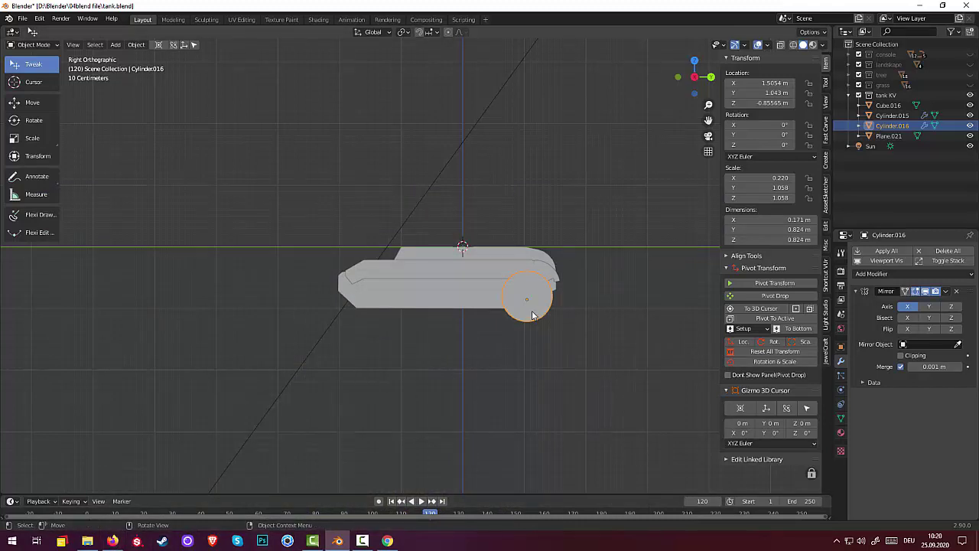
{"action": "key", "text": "shift"}
{"action": "key", "text": "shift+d"}
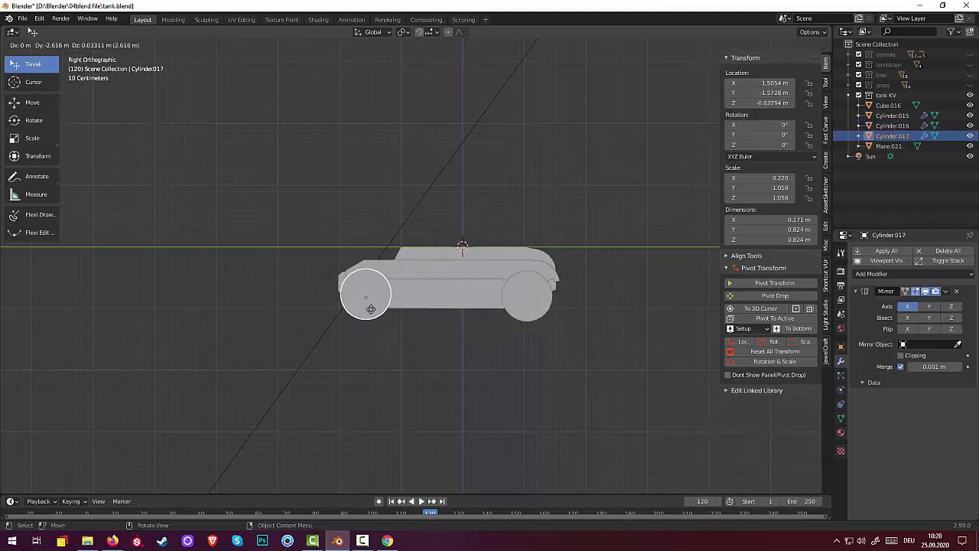
{"action": "left_click", "coordinate": [372, 309]}
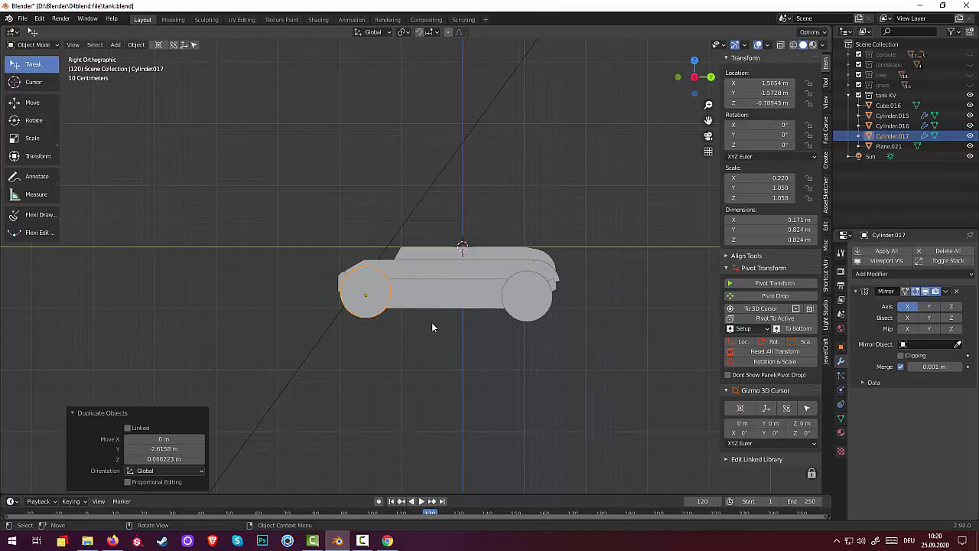
{"action": "key", "text": "s"}
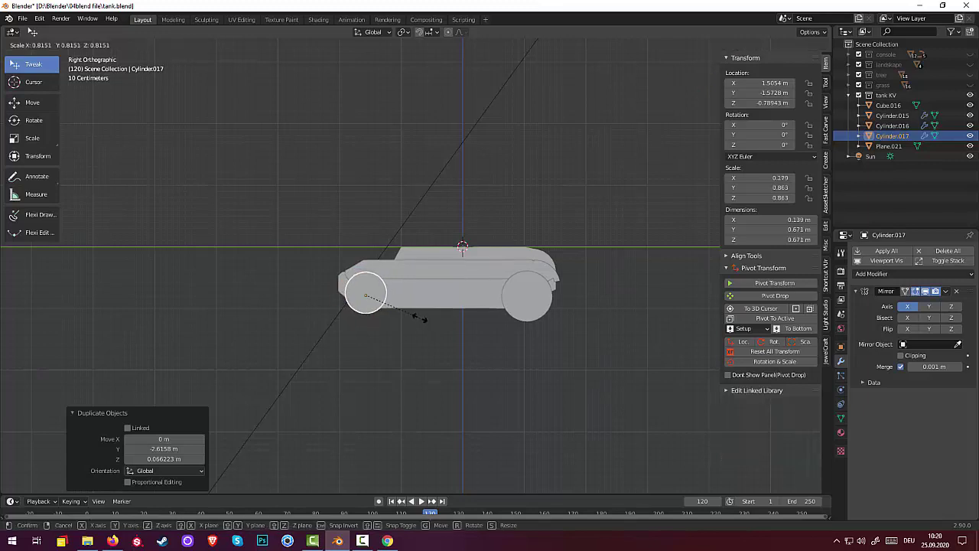
{"action": "left_click", "coordinate": [418, 317]}
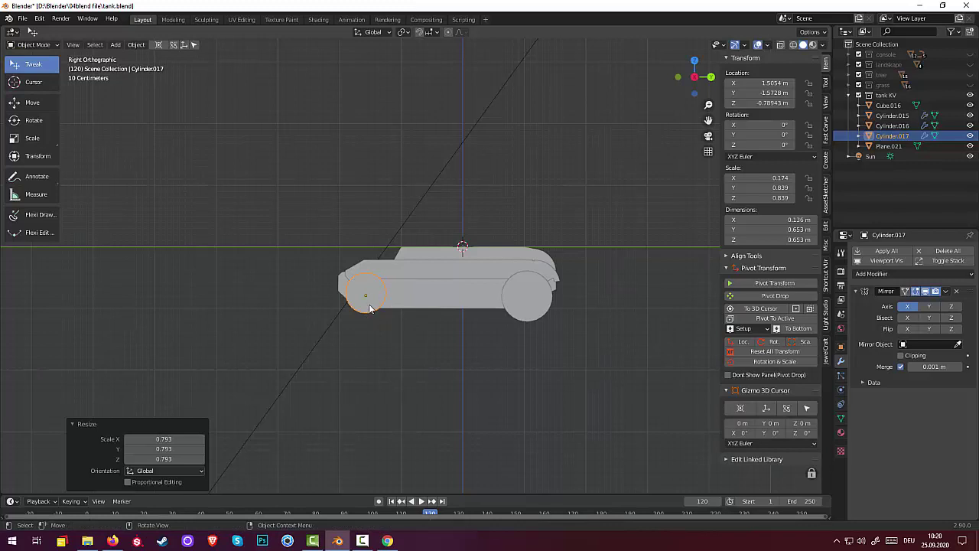
{"action": "key", "text": "g"}
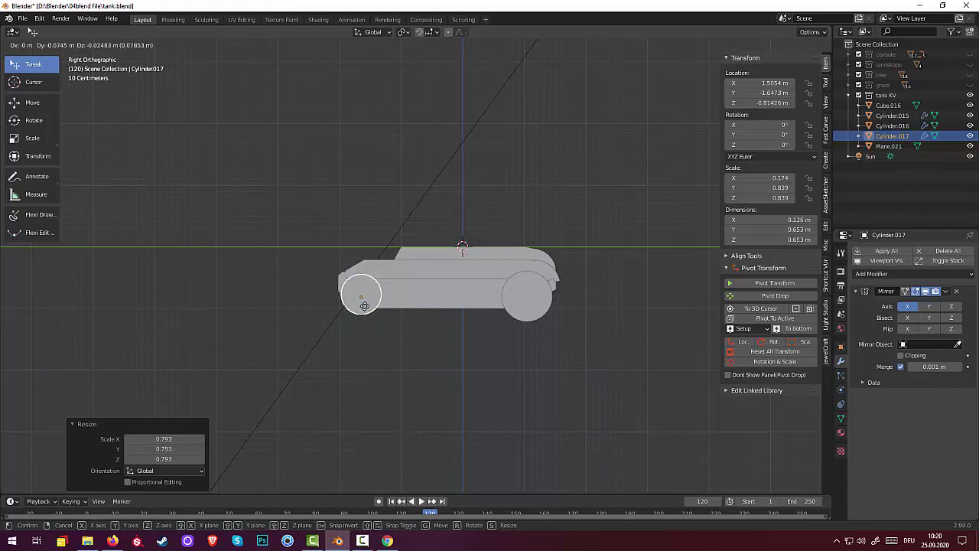
{"action": "left_click", "coordinate": [365, 306]}
Step: Select both road wheels and view the tank in right orthographic view
{"action": "mouse_move", "coordinate": [494, 352]}
{"action": "middle_mouse_down"}
{"action": "mouse_move", "coordinate": [545, 374]}
{"action": "mouse_move", "coordinate": [547, 389]}
{"action": "mouse_move", "coordinate": [556, 365]}
{"action": "mouse_move", "coordinate": [605, 353]}
{"action": "mouse_move", "coordinate": [580, 363]}
{"action": "middle_mouse_up"}
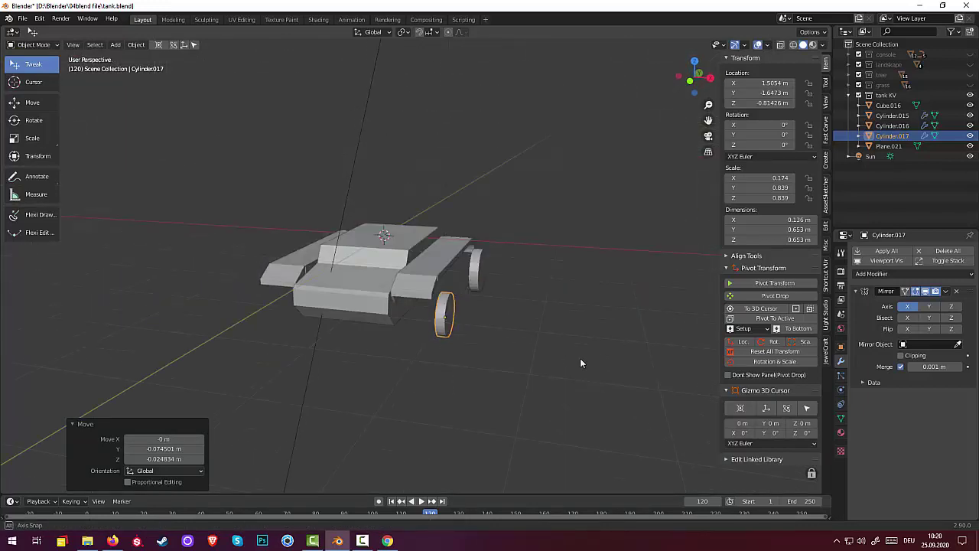
{"action": "left_click", "coordinate": [476, 281], "text": "shift"}
{"action": "left_click", "coordinate": [444, 321], "text": "shift"}
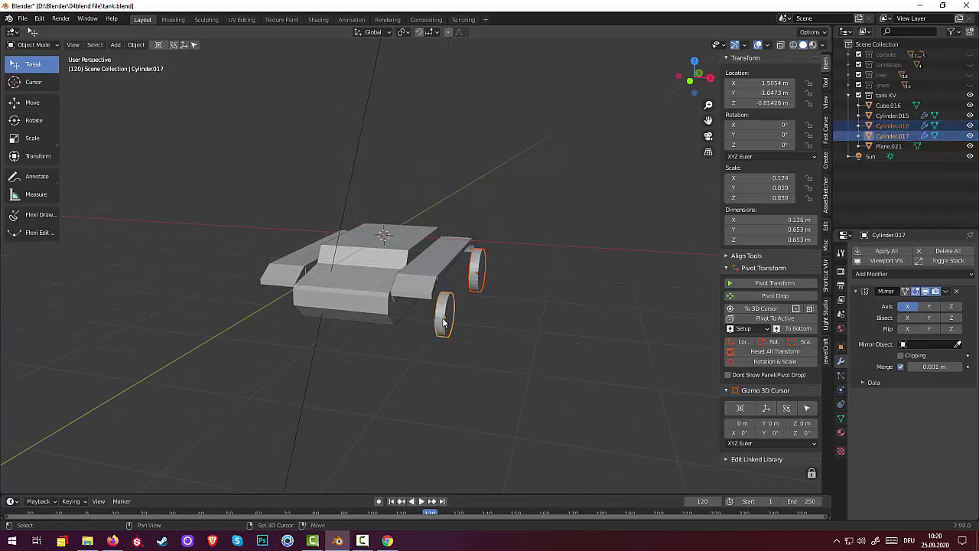
{"action": "mouse_move", "coordinate": [476, 328]}
{"action": "middle_mouse_down"}
{"action": "mouse_move", "coordinate": [502, 341]}
{"action": "mouse_move", "coordinate": [470, 314]}
{"action": "mouse_move", "coordinate": [454, 321]}
{"action": "middle_mouse_up"}
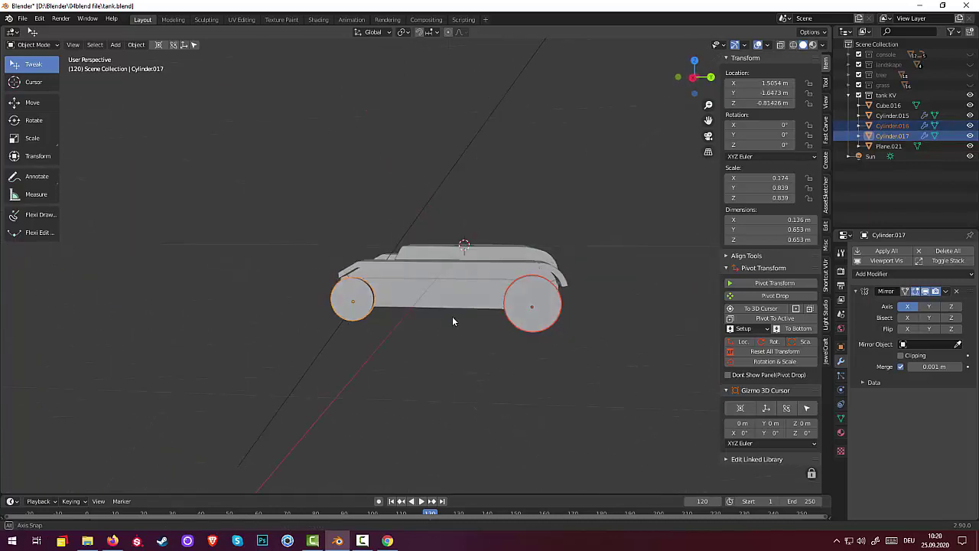
{"action": "key", "text": "KP_3"}
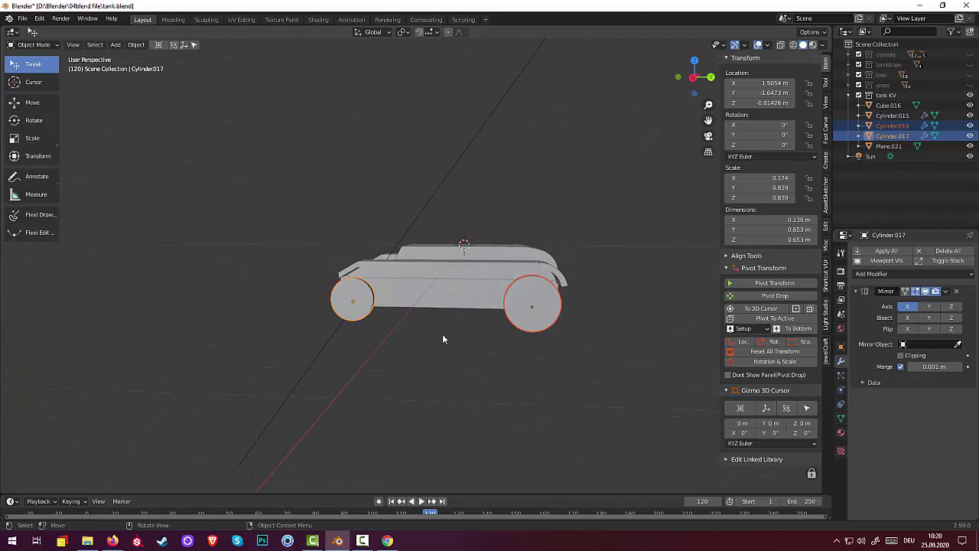
{"action": "left_click", "coordinate": [370, 305]}
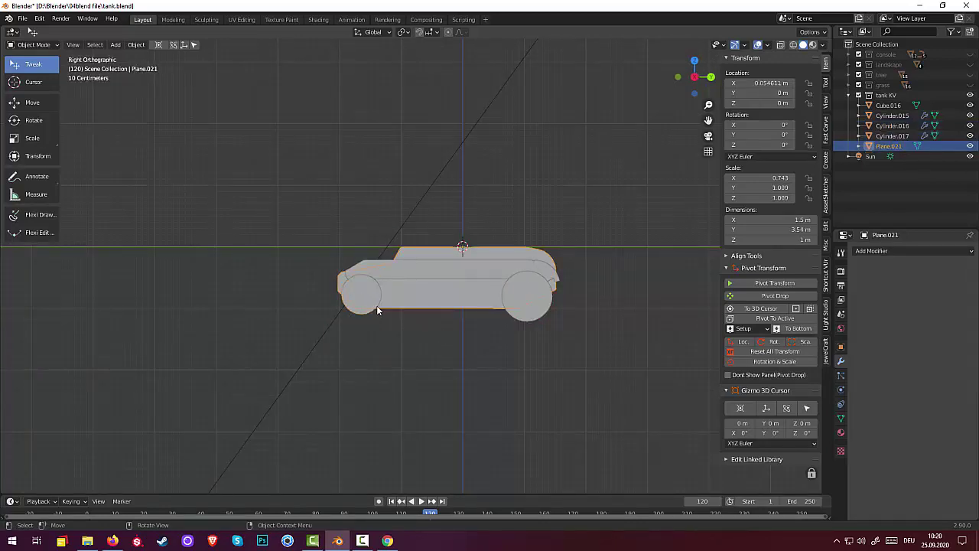
Step: Enlarge the left road wheel Cylinder.017 by 1.082
{"action": "left_click", "coordinate": [371, 299]}
{"action": "key", "text": "s"}
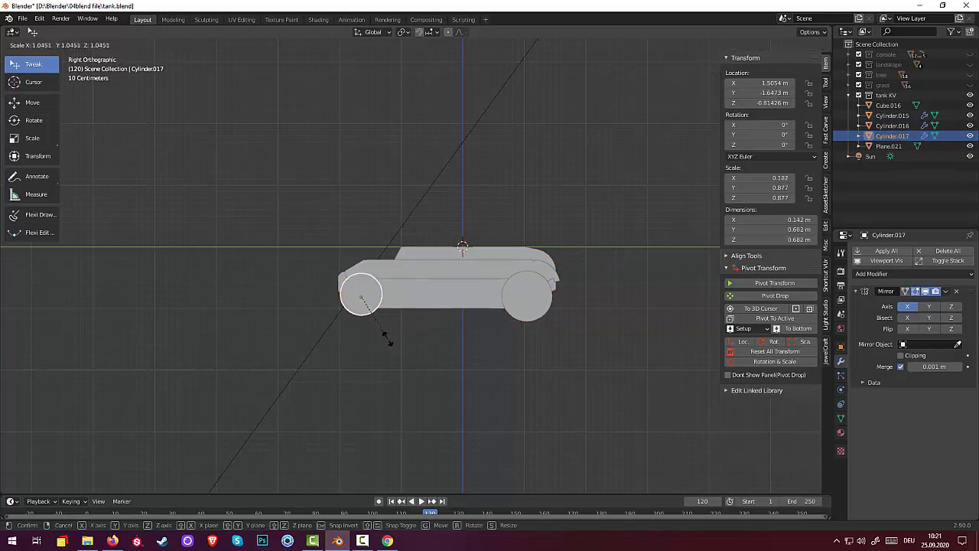
{"action": "left_click", "coordinate": [389, 342]}
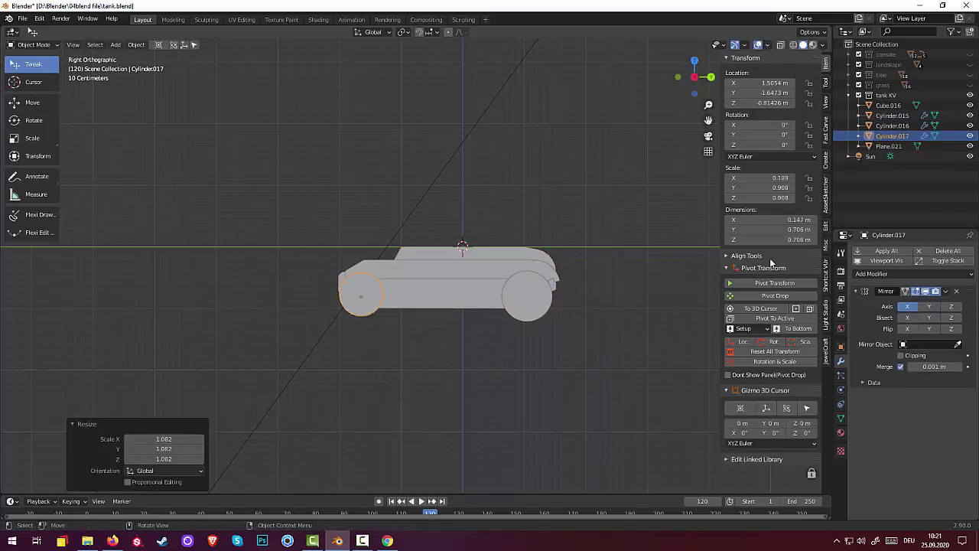
Step: Hide the hull pieces Plane.021 and Cylinder.015 so only the two road wheels show
{"action": "left_click", "coordinate": [970, 146]}
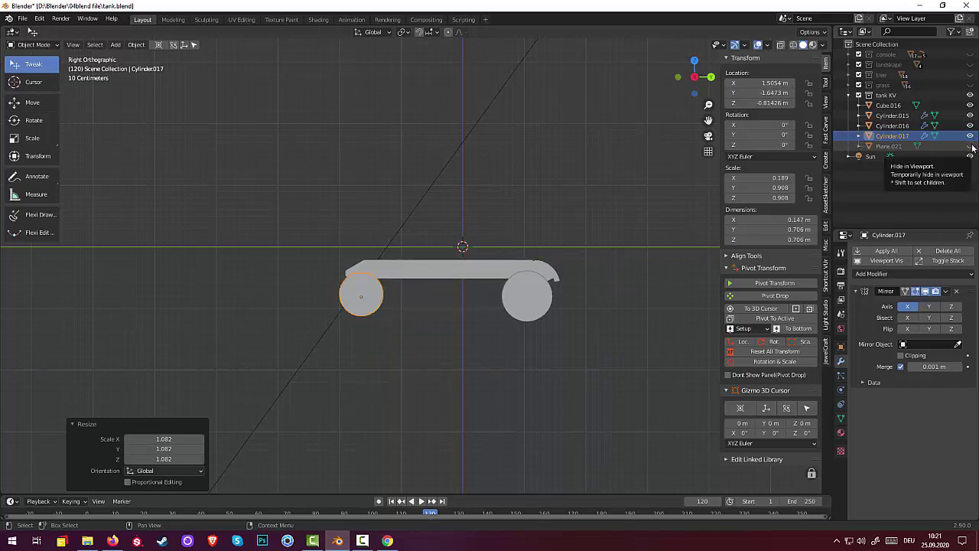
{"action": "left_click", "coordinate": [970, 136]}
{"action": "left_click", "coordinate": [970, 136]}
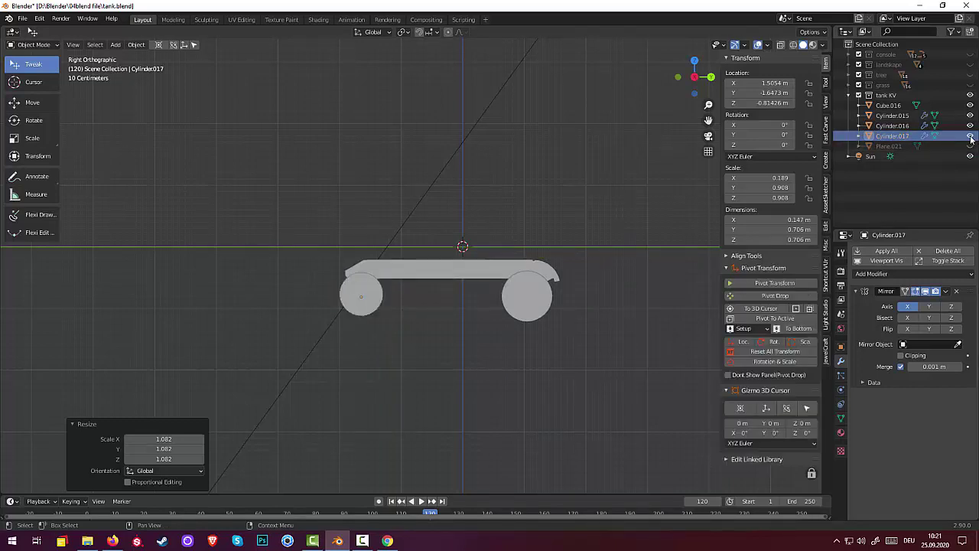
{"action": "left_click", "coordinate": [970, 126]}
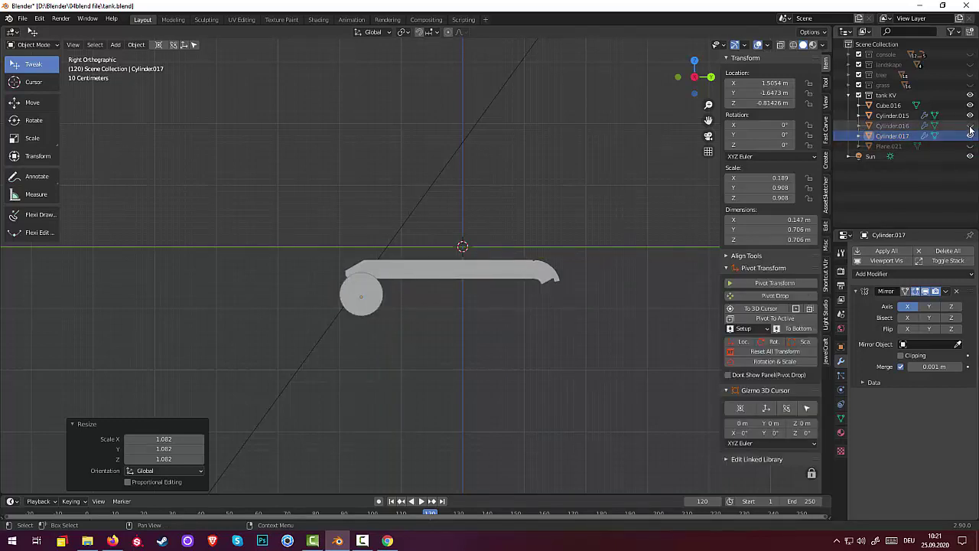
{"action": "left_click", "coordinate": [970, 126]}
{"action": "left_click", "coordinate": [970, 116]}
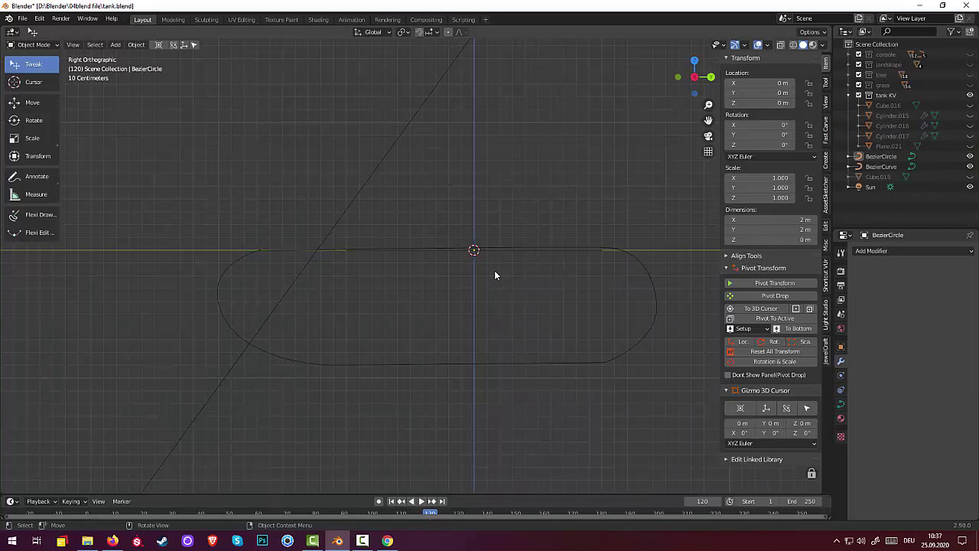
Step: Rotate the BezierCircle 90° about Y so it stands upright over the track outline
{"action": "key", "text": "shift"}
{"action": "middle_click_drag", "start_coordinate": [526, 223], "coordinate": [524, 264]}
{"action": "left_click", "coordinate": [520, 258]}
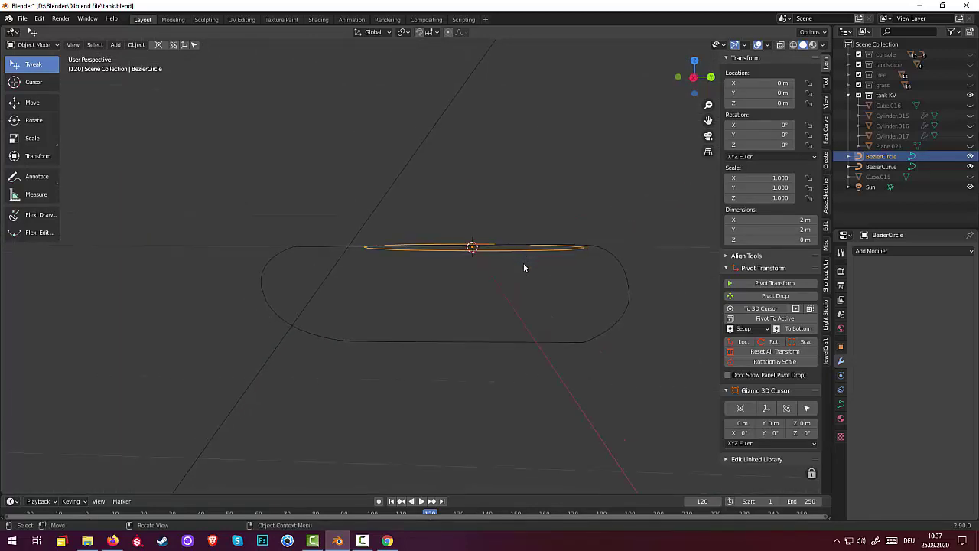
{"action": "key", "text": "r"}
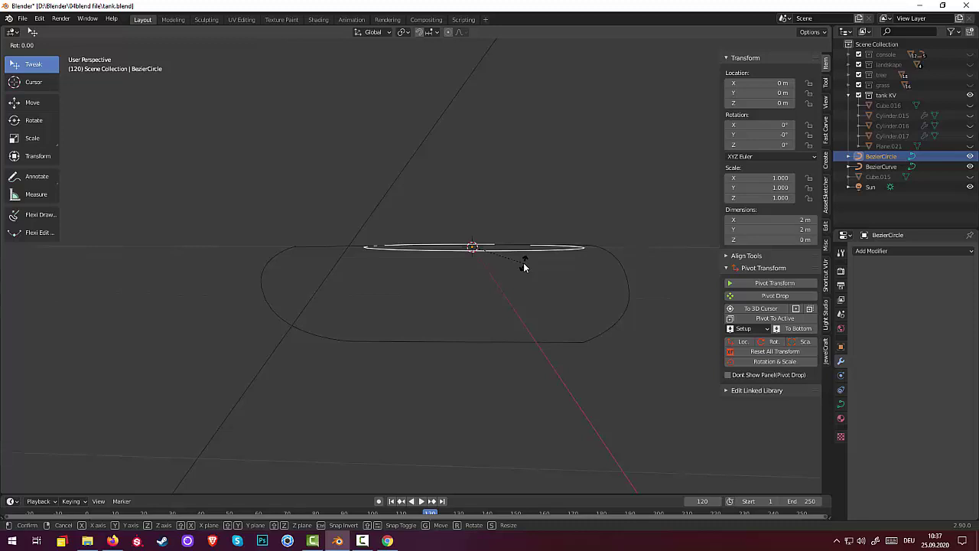
{"action": "type", "text": "y"}
{"action": "type", "text": "90"}
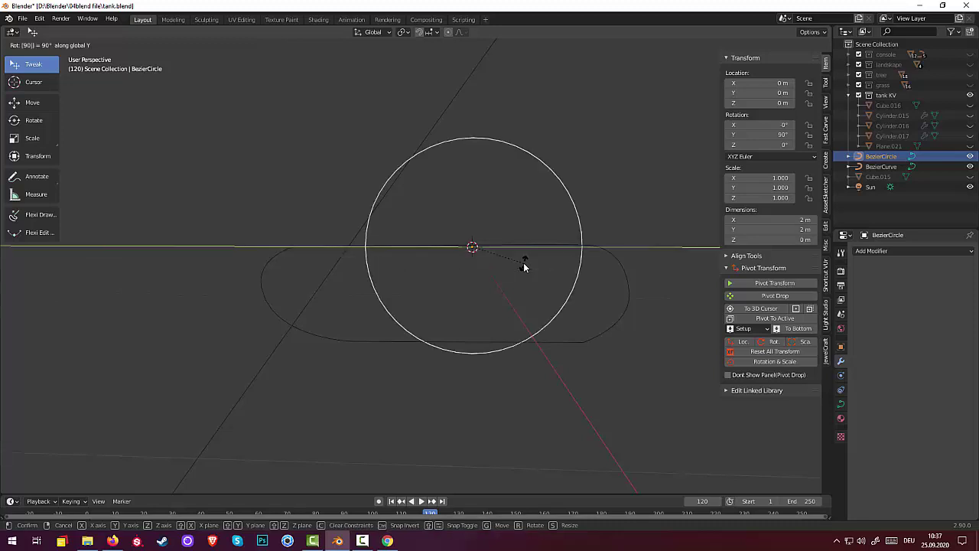
{"action": "key", "text": "Return"}
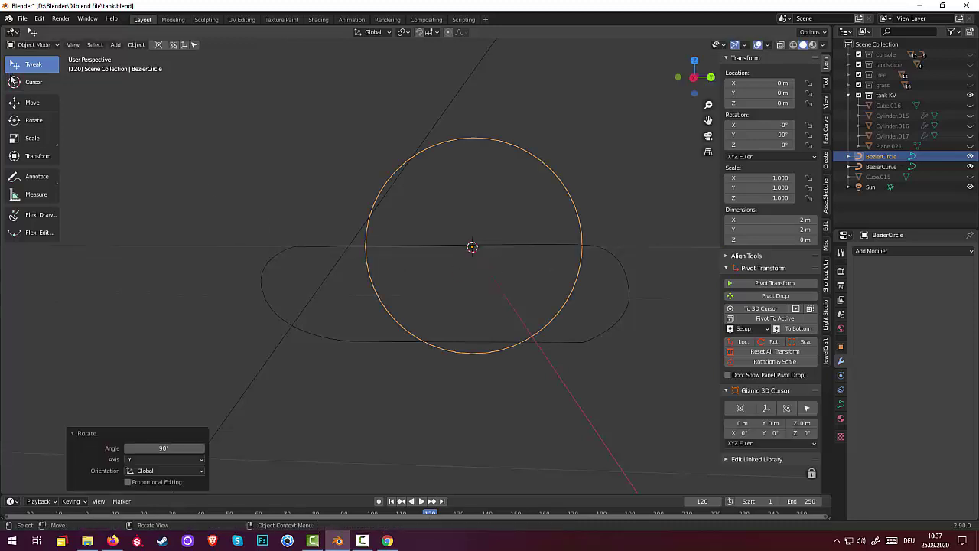
{"action": "left_click", "coordinate": [33, 44]}
Step: In Edit Mode, move the circle's right and left control points to the outline's ends
{"action": "left_click", "coordinate": [32, 69]}
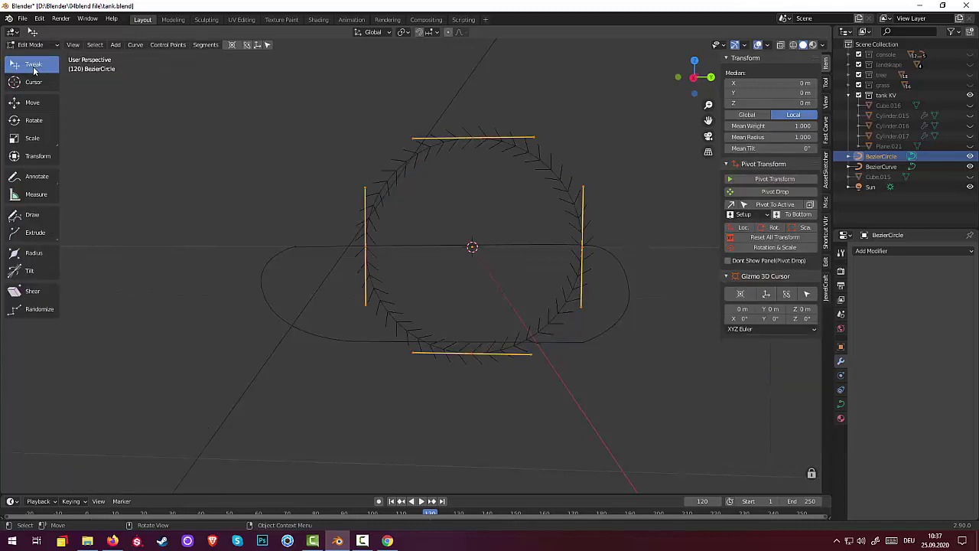
{"action": "key", "text": "KP_3"}
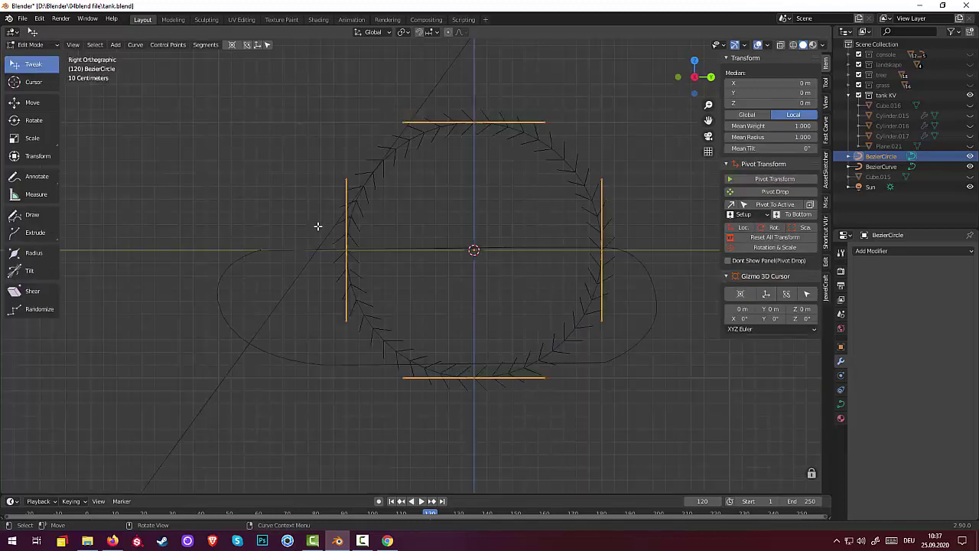
{"action": "left_click", "coordinate": [603, 251]}
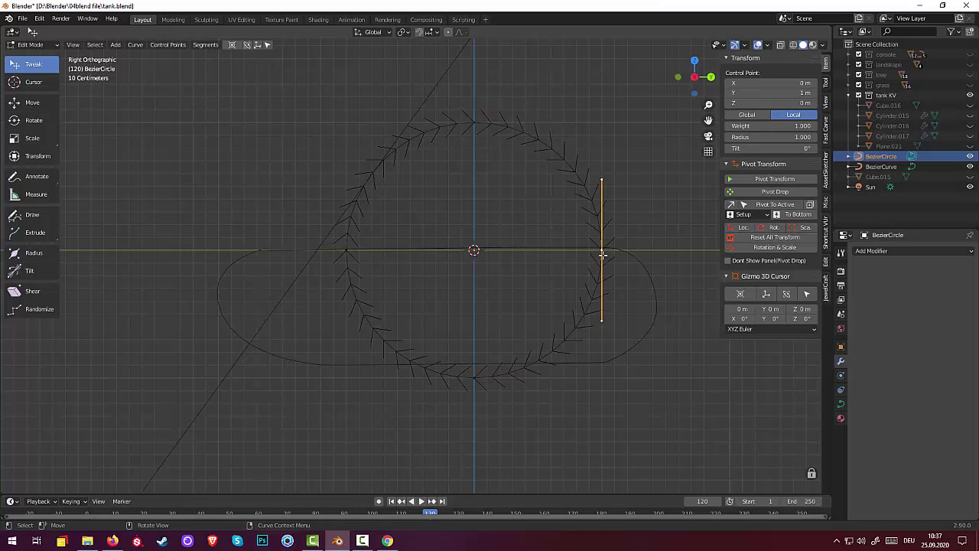
{"action": "key", "text": "g"}
{"action": "left_click", "coordinate": [652, 315]}
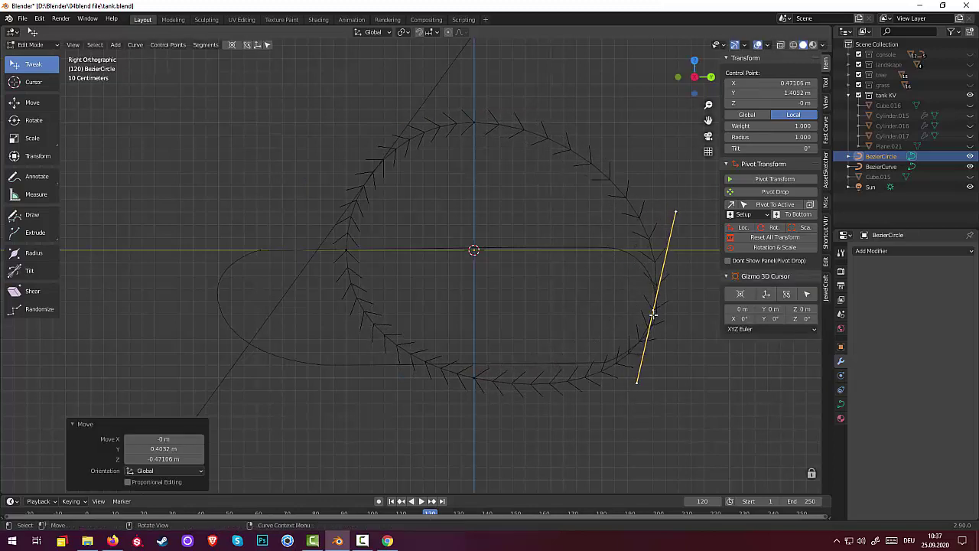
{"action": "left_click", "coordinate": [348, 253]}
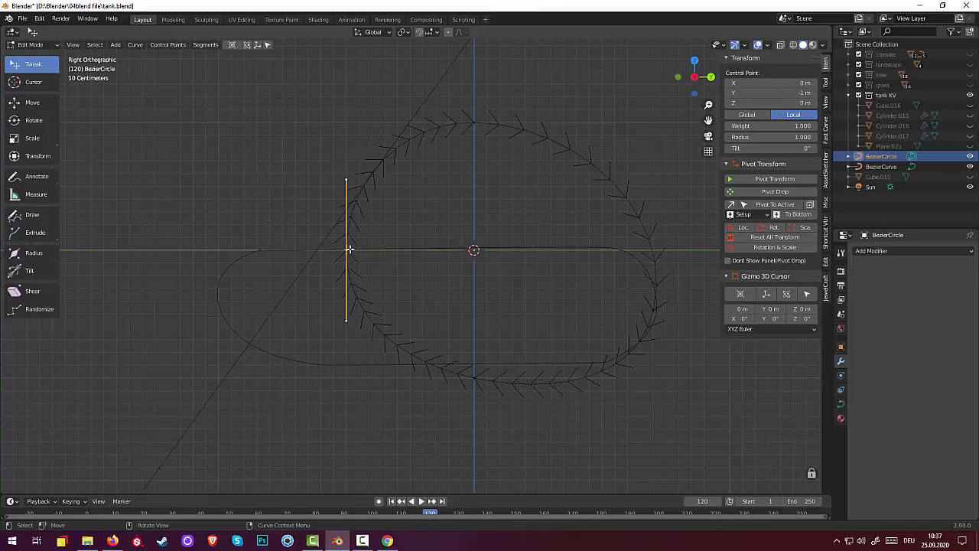
{"action": "key", "text": "g"}
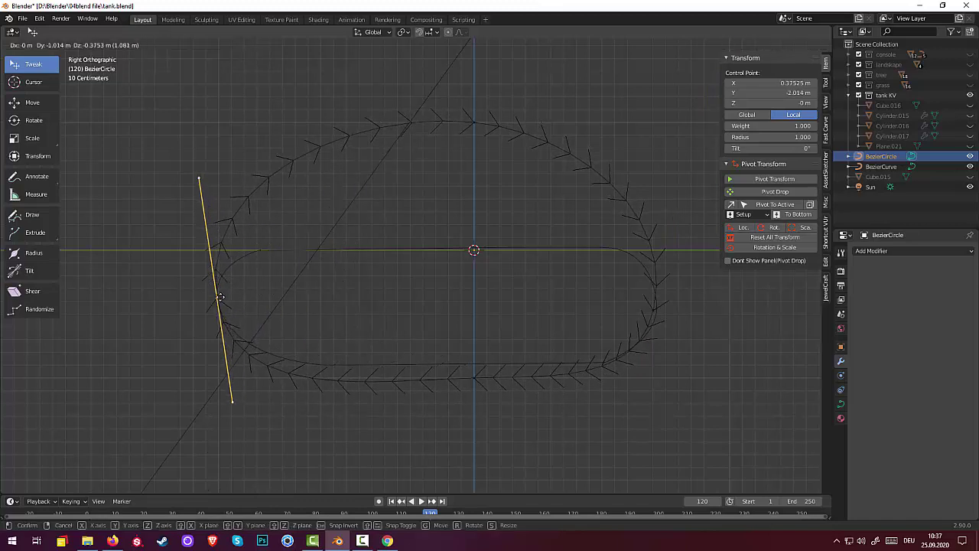
{"action": "left_click", "coordinate": [219, 295]}
Step: Place the top and bottom control points on the outline's top and bottom edges
{"action": "left_click", "coordinate": [479, 123]}
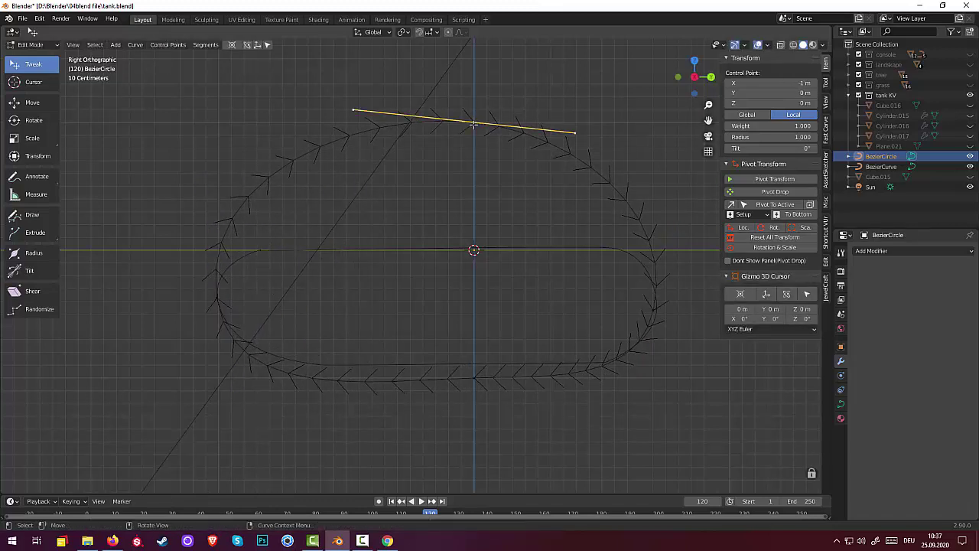
{"action": "key", "text": "g"}
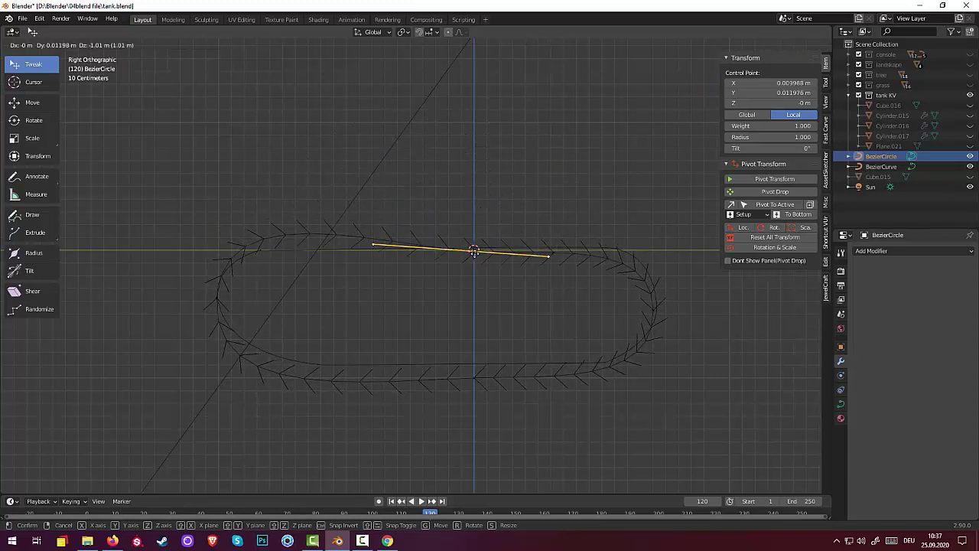
{"action": "left_click", "coordinate": [474, 251]}
{"action": "left_click", "coordinate": [473, 378]}
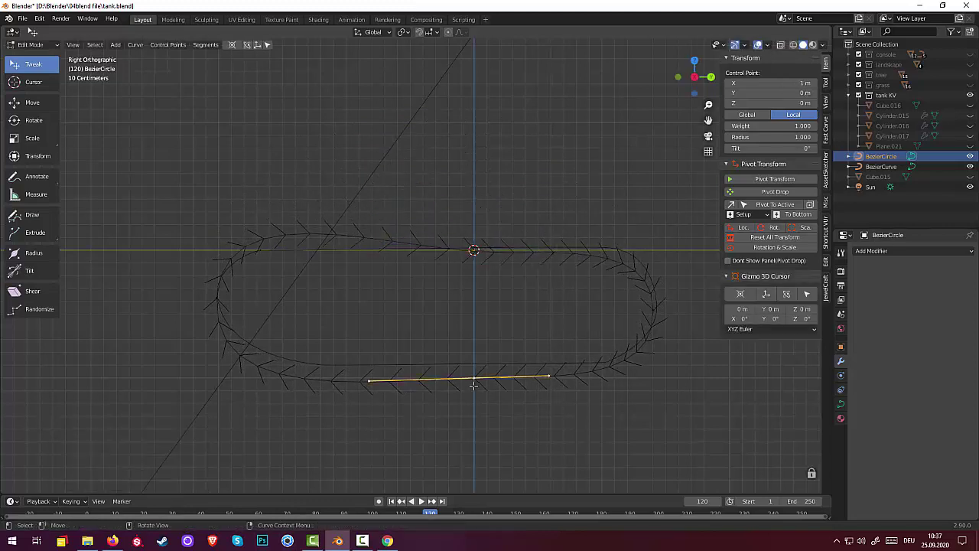
{"action": "key", "text": "g"}
{"action": "left_click", "coordinate": [470, 365]}
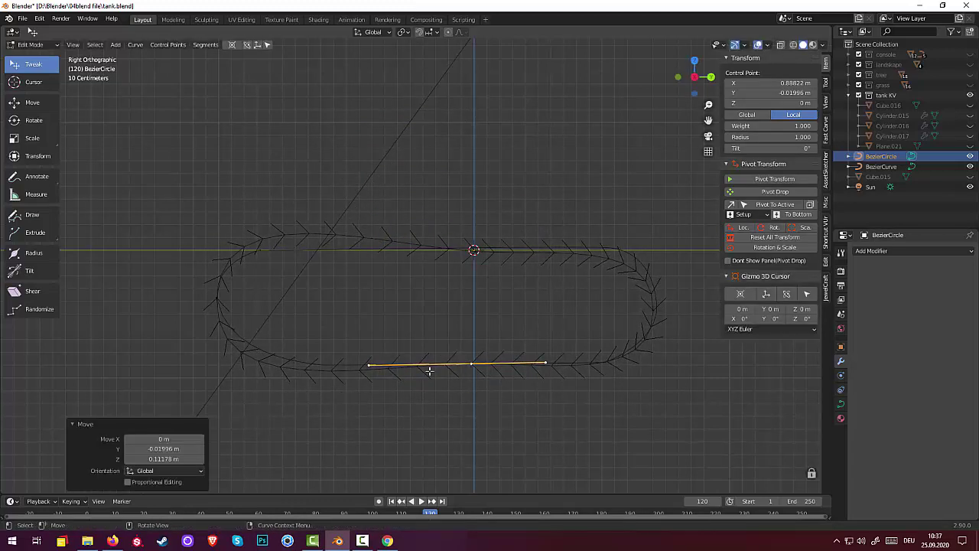
Step: Adjust the bottom point's handle and the left point's handles to follow the rear bend
{"action": "left_click", "coordinate": [367, 365]}
{"action": "key", "text": "g"}
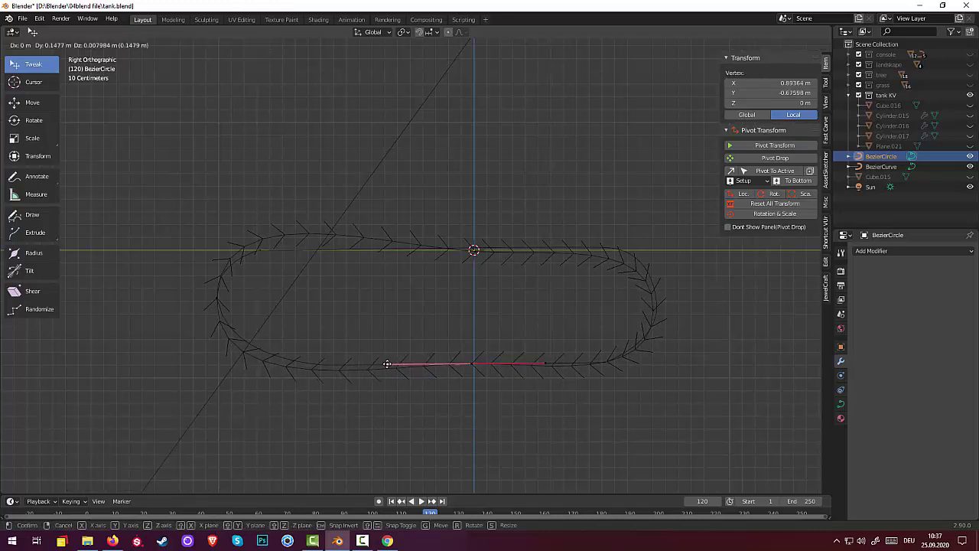
{"action": "left_click", "coordinate": [375, 359]}
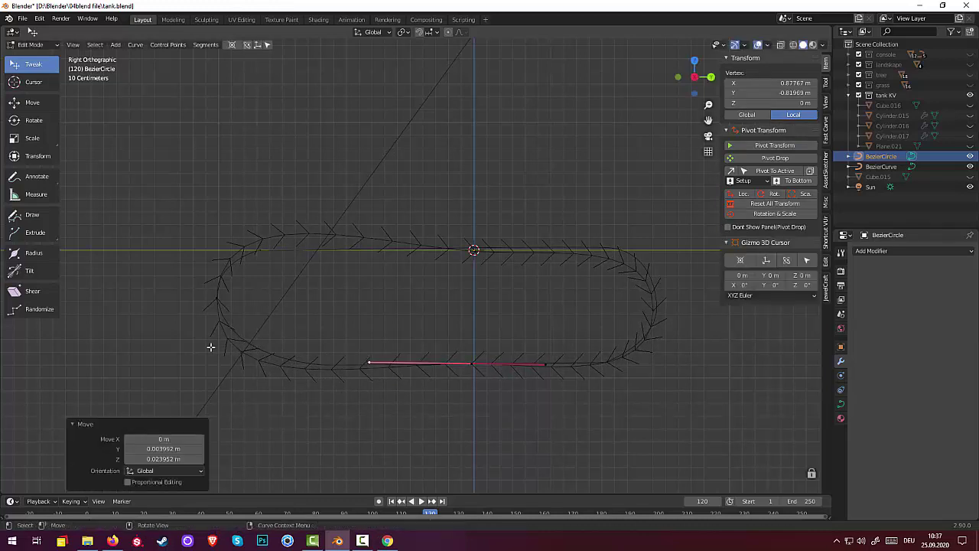
{"action": "left_click", "coordinate": [217, 300]}
{"action": "left_click", "coordinate": [214, 397]}
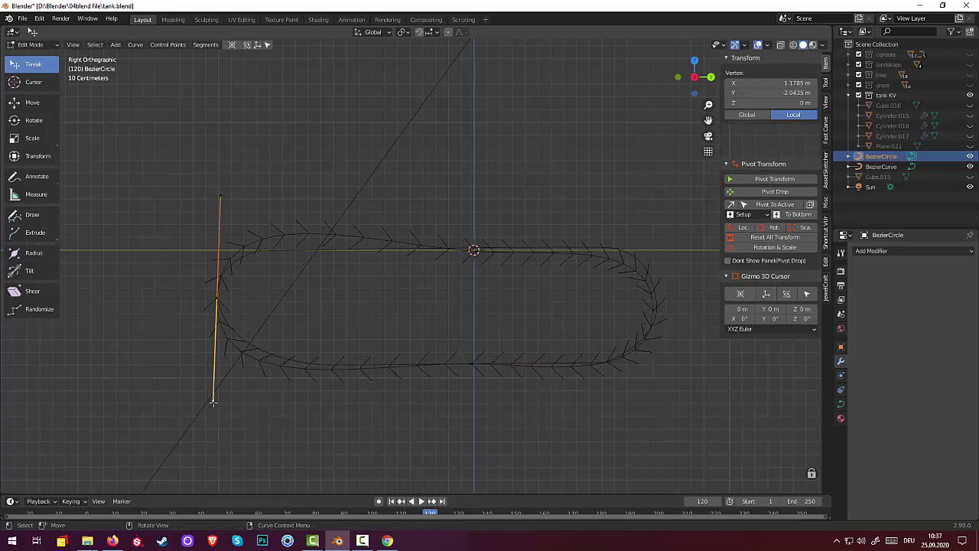
{"action": "key", "text": "g"}
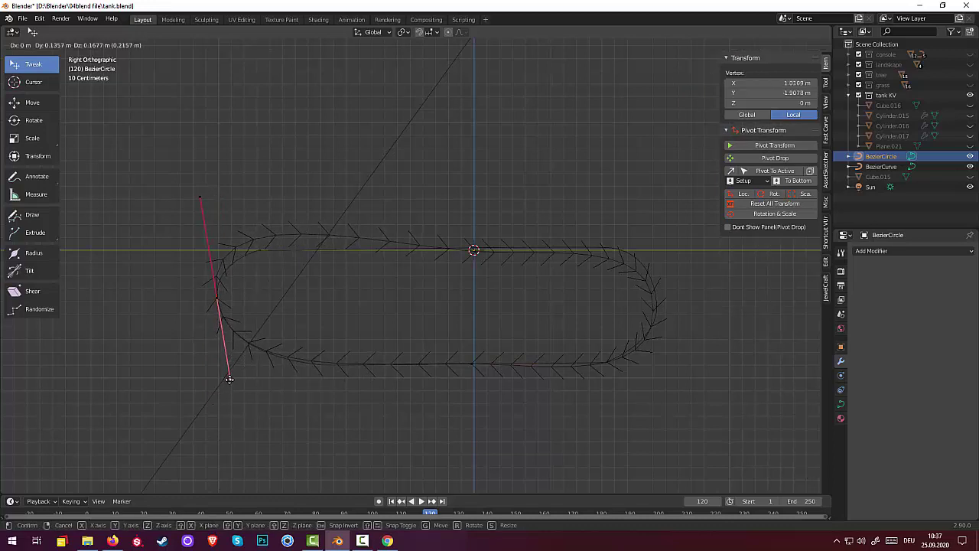
{"action": "left_click", "coordinate": [229, 376]}
{"action": "left_click", "coordinate": [204, 201]}
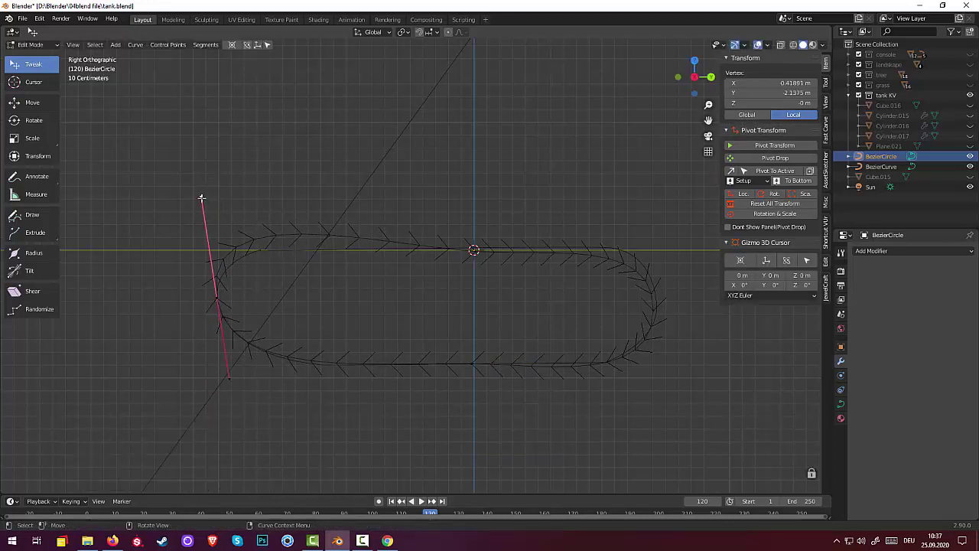
{"action": "key", "text": "g"}
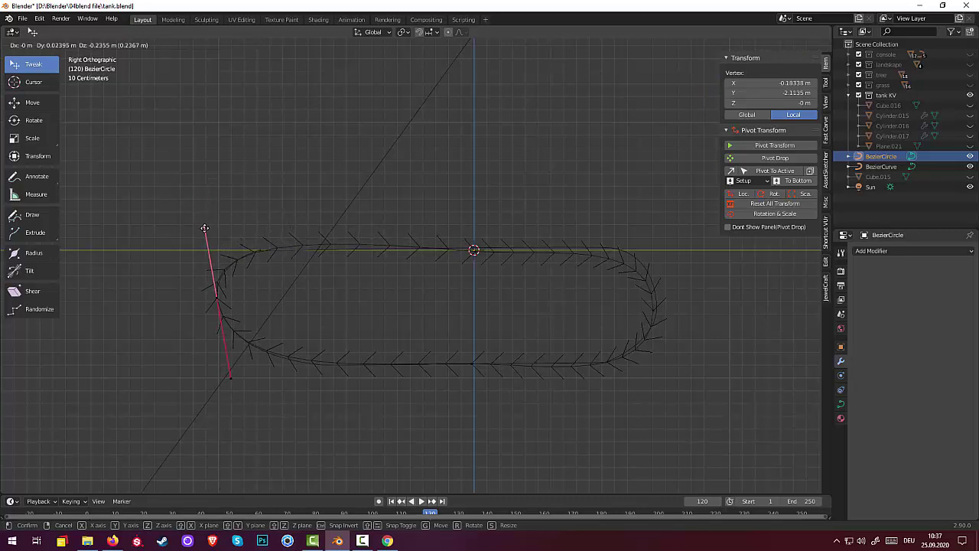
{"action": "left_click", "coordinate": [205, 231]}
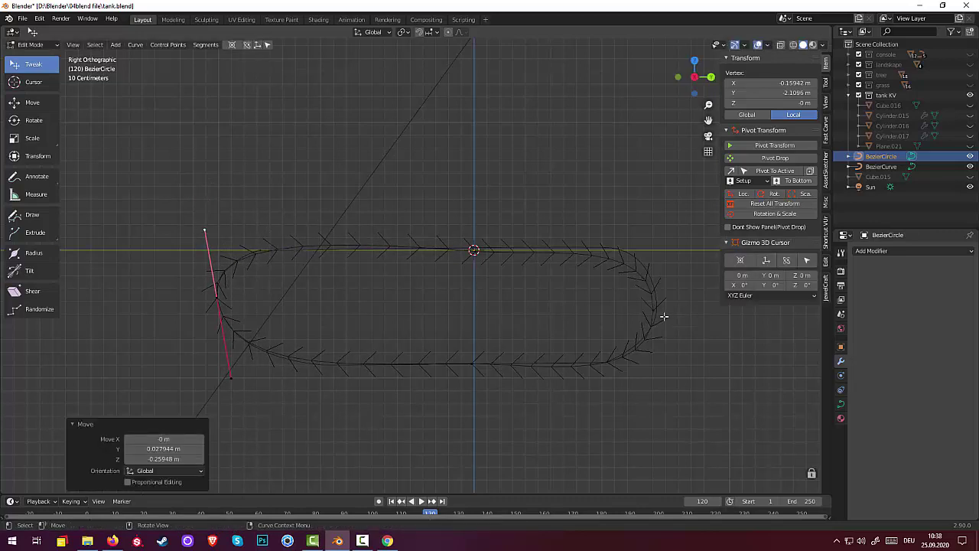
Step: Raise the right control point and tilt its upper handle to shape the right end
{"action": "left_click", "coordinate": [654, 312]}
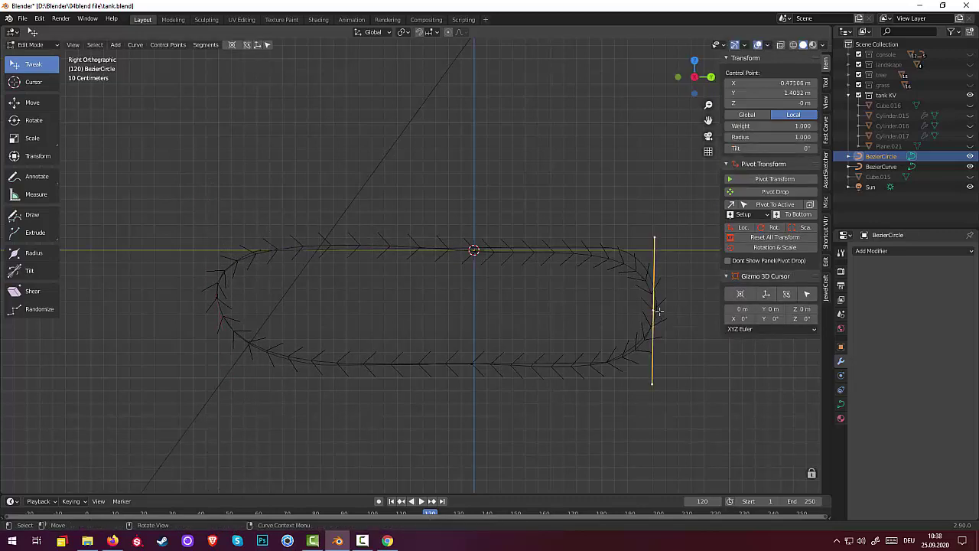
{"action": "key", "text": "g"}
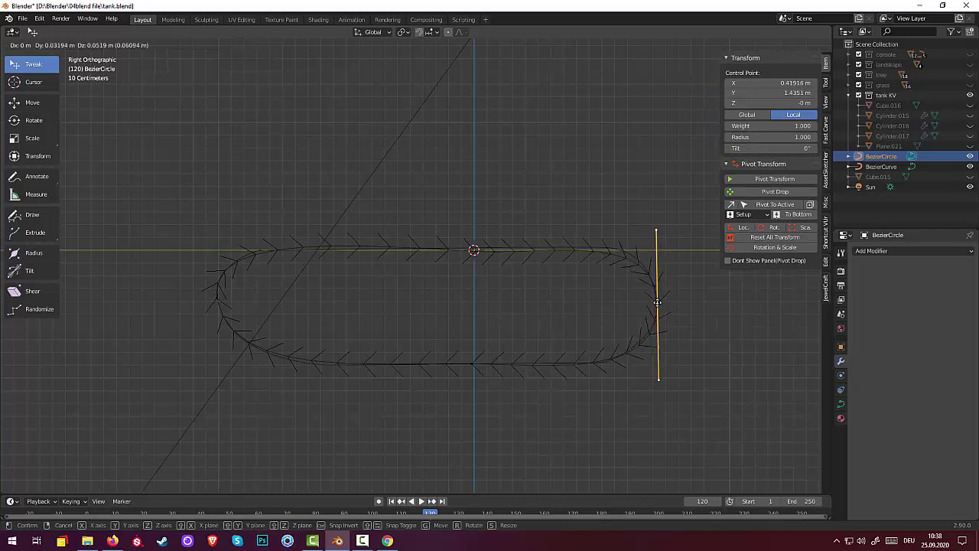
{"action": "left_click", "coordinate": [659, 256]}
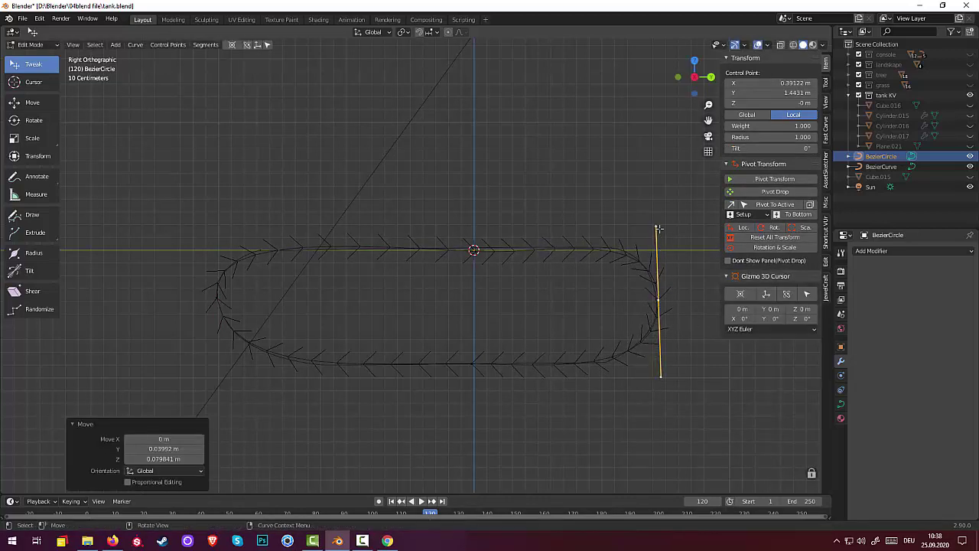
{"action": "left_click", "coordinate": [658, 228]}
{"action": "key", "text": "g"}
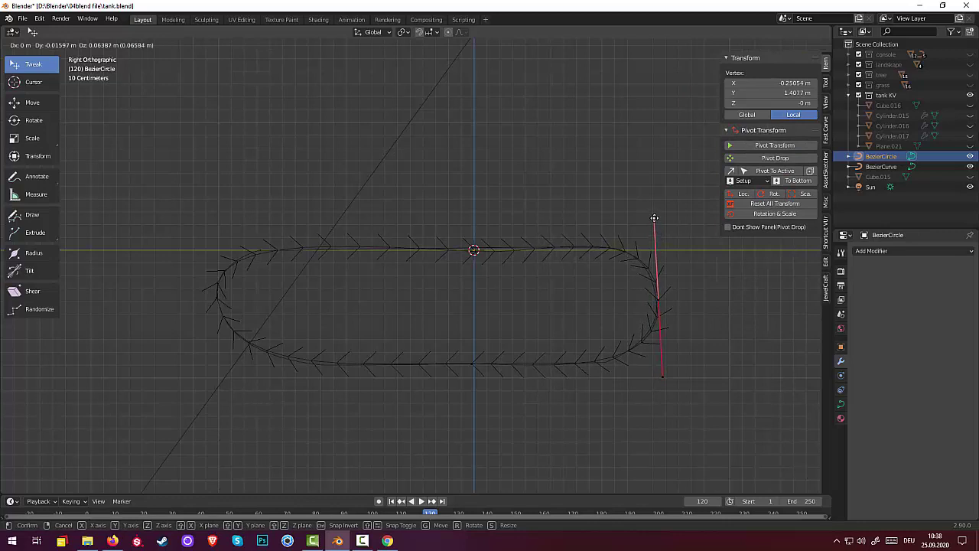
{"action": "left_click", "coordinate": [654, 218]}
{"action": "left_click", "coordinate": [474, 250]}
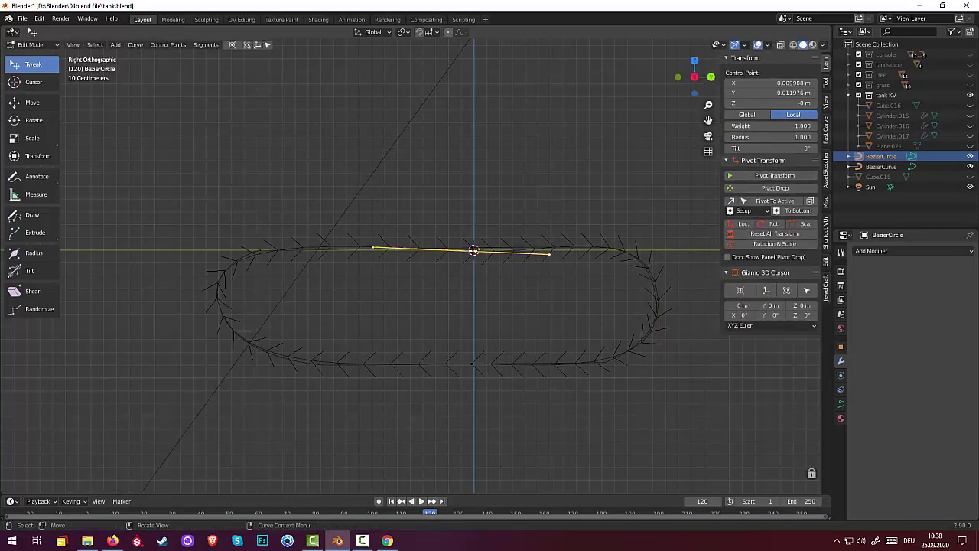
Step: Refine the top point's right handle and the left point's upper handle end
{"action": "left_click", "coordinate": [550, 253]}
{"action": "key", "text": "g"}
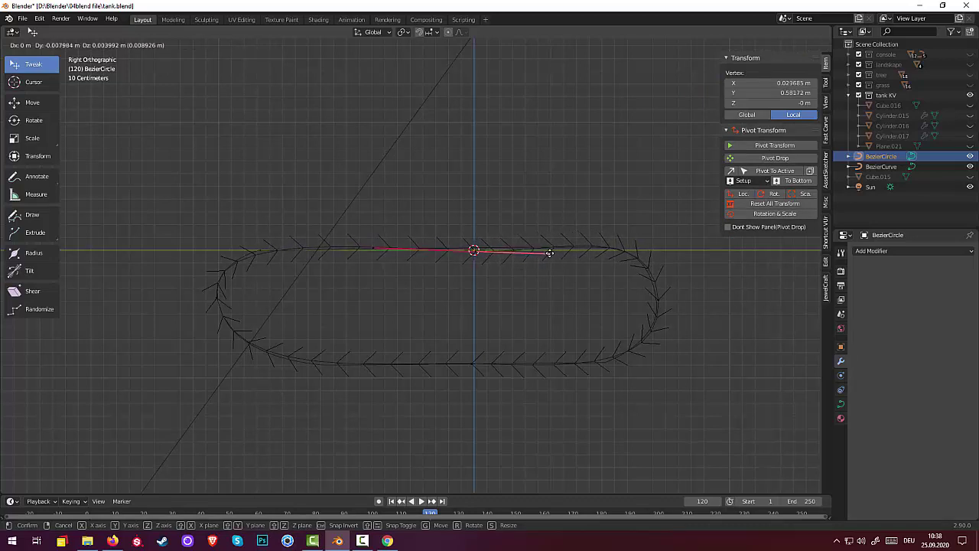
{"action": "left_click", "coordinate": [551, 251]}
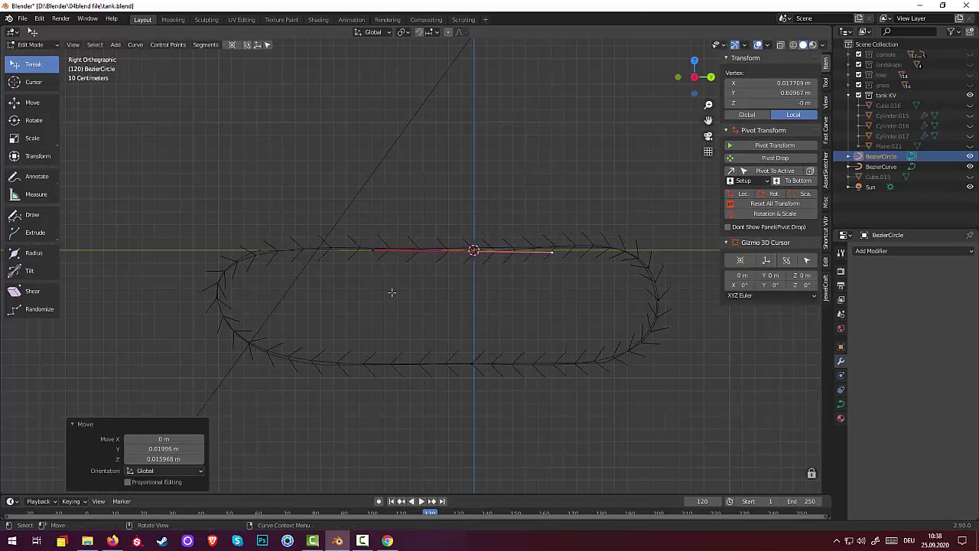
{"action": "left_click", "coordinate": [216, 297]}
{"action": "left_click", "coordinate": [205, 228]}
{"action": "key", "text": "g"}
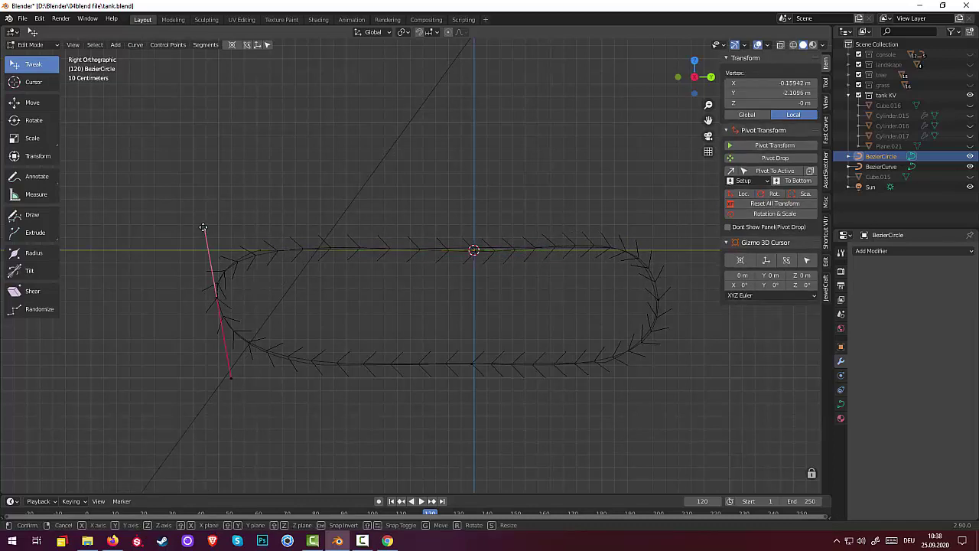
{"action": "left_click", "coordinate": [203, 222]}
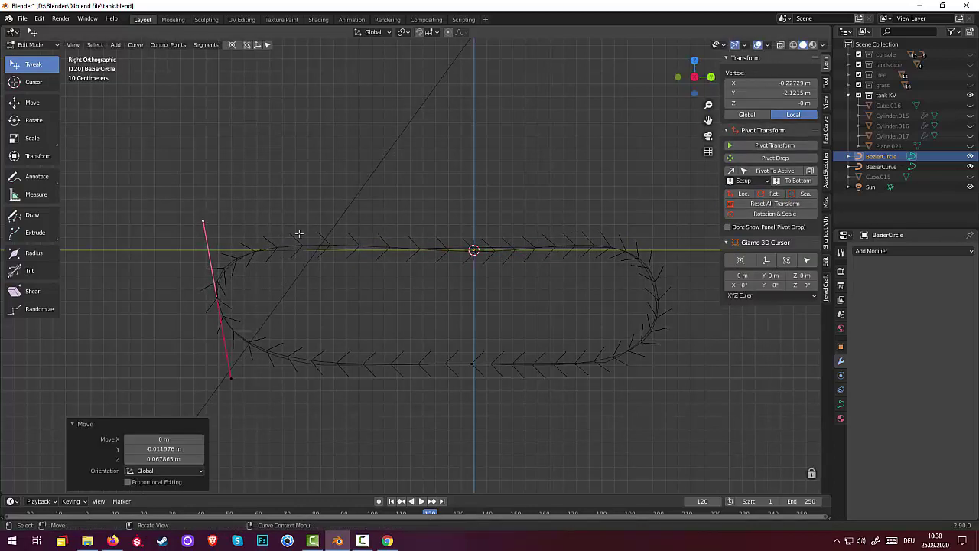
{"action": "left_click", "coordinate": [204, 222]}
{"action": "left_click_drag", "start_coordinate": [203, 221], "coordinate": [209, 221]}
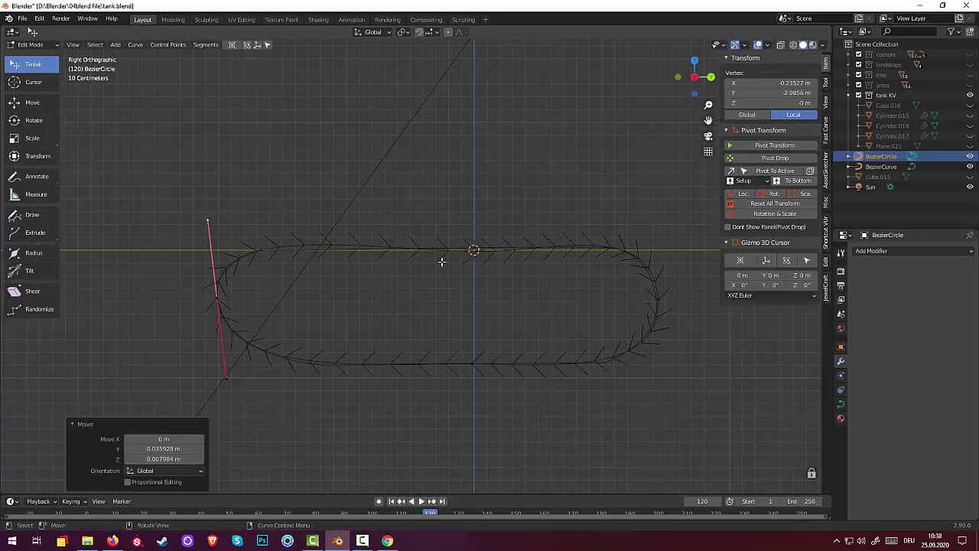
Step: Rebalance both handles of the top point and hide the BezierCurve helper
{"action": "left_click", "coordinate": [474, 250]}
{"action": "mouse_move", "coordinate": [378, 250]}
{"action": "left_mouse_down"}
{"action": "mouse_move", "coordinate": [410, 256]}
{"action": "mouse_move", "coordinate": [333, 258]}
{"action": "mouse_move", "coordinate": [346, 254]}
{"action": "left_mouse_up"}
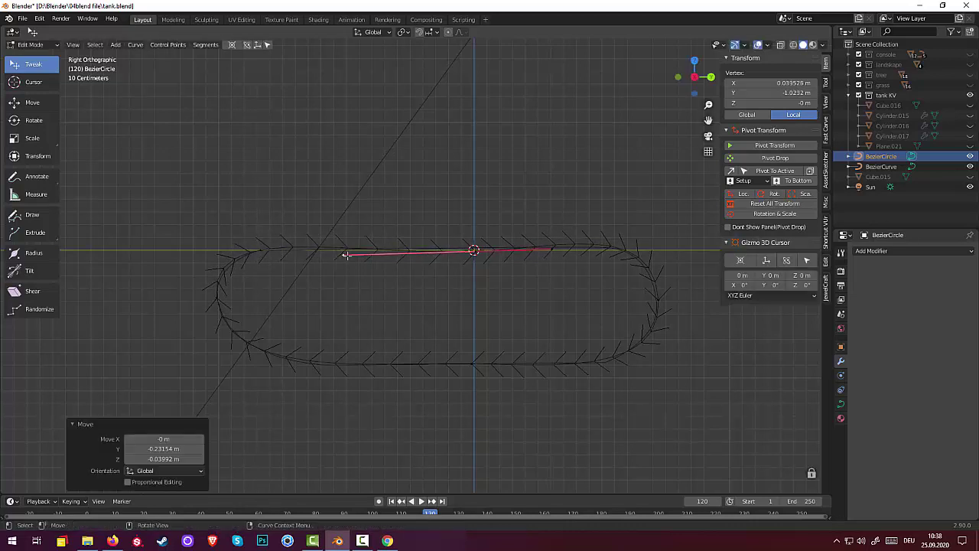
{"action": "left_click", "coordinate": [539, 251]}
{"action": "mouse_move", "coordinate": [548, 252]}
{"action": "left_mouse_down"}
{"action": "mouse_move", "coordinate": [581, 252]}
{"action": "mouse_move", "coordinate": [563, 252]}
{"action": "left_mouse_up"}
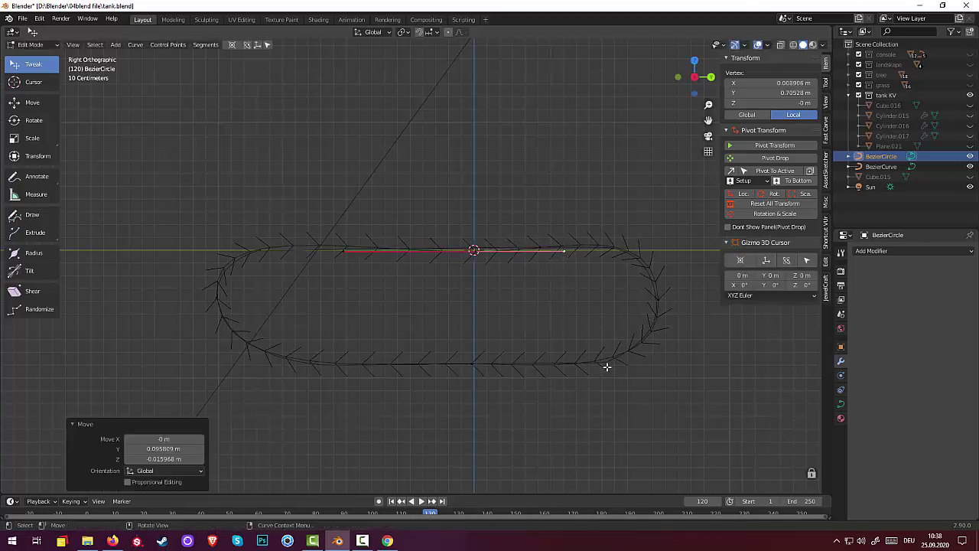
{"action": "left_click", "coordinate": [970, 168]}
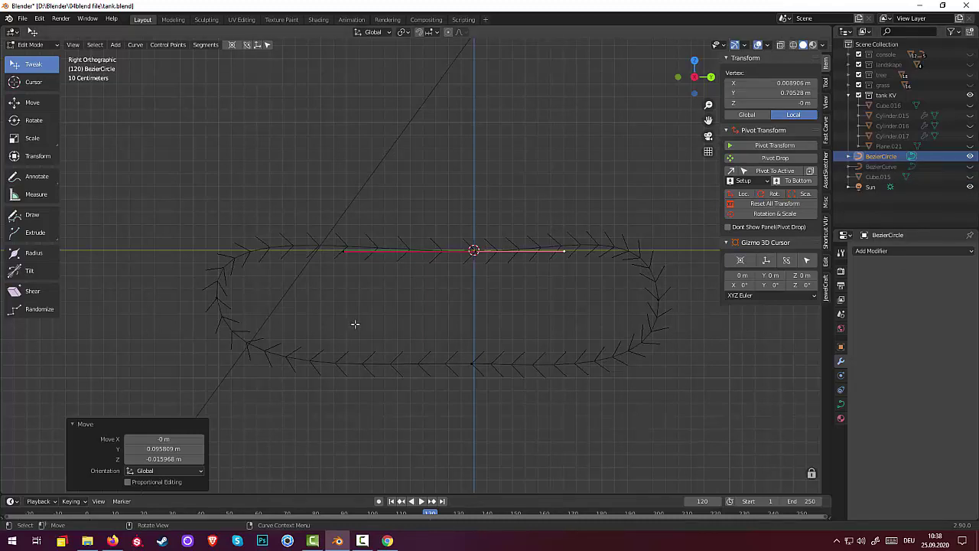
Step: Make the right point's handle nearly vertical, nudge the point right, and deselect all
{"action": "left_click", "coordinate": [651, 300]}
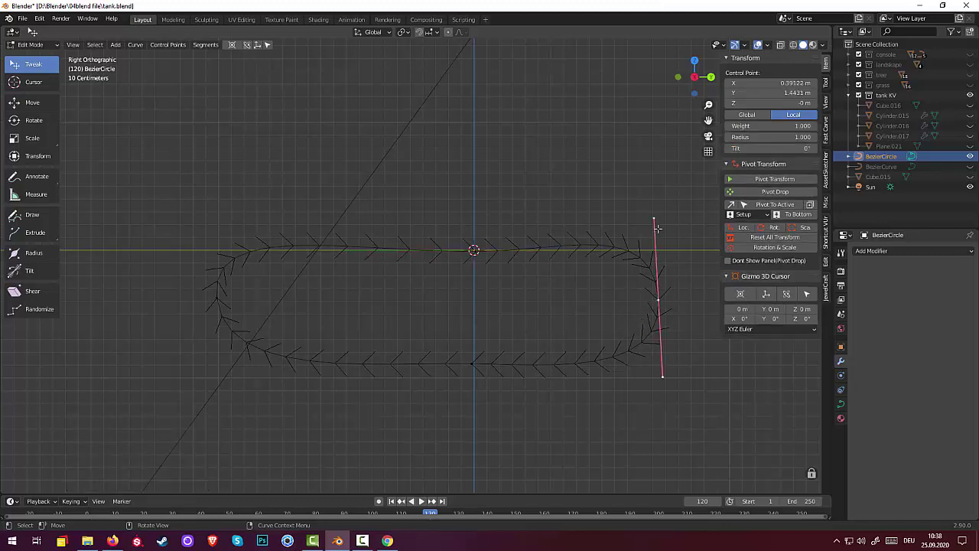
{"action": "left_click_drag", "start_coordinate": [654, 218], "coordinate": [651, 229]}
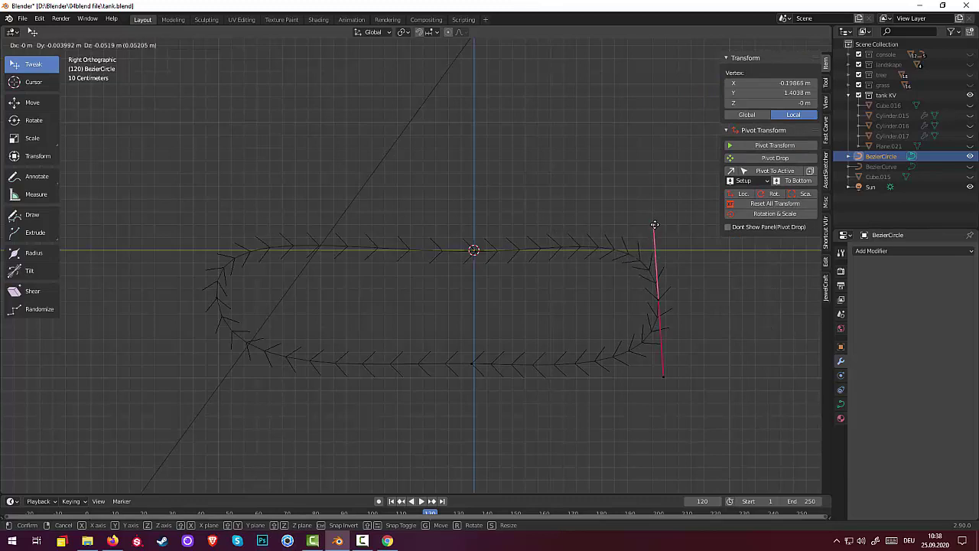
{"action": "left_click_drag", "start_coordinate": [651, 230], "coordinate": [651, 232]}
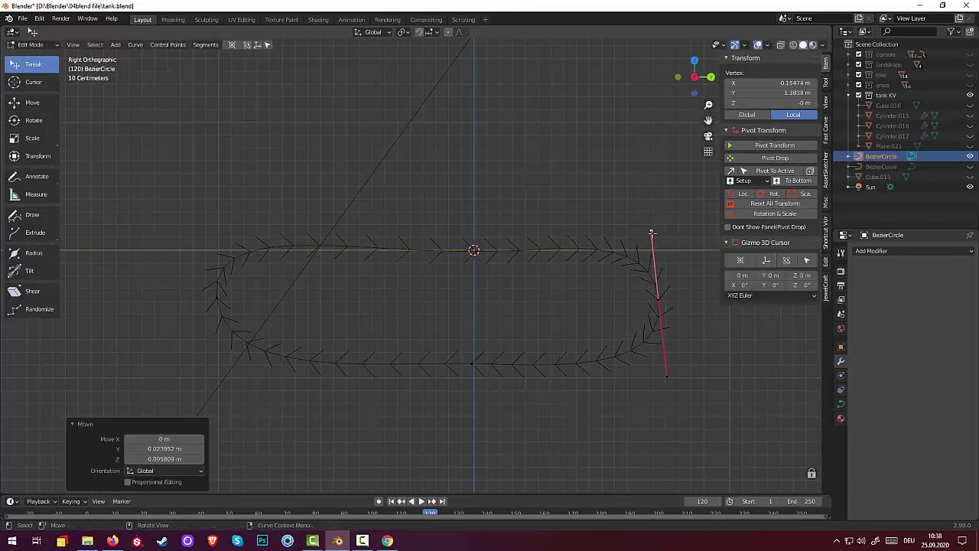
{"action": "left_click_drag", "start_coordinate": [664, 374], "coordinate": [660, 376]}
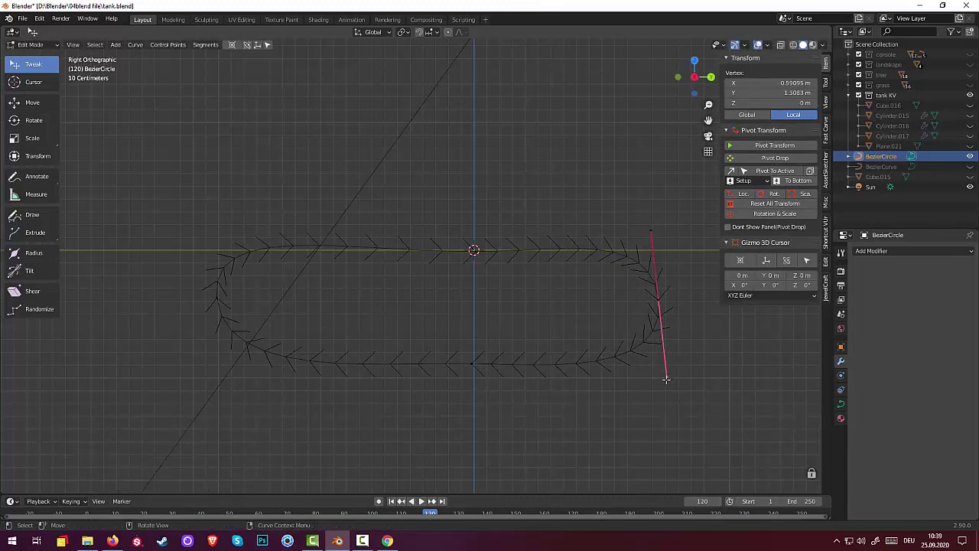
{"action": "left_click_drag", "start_coordinate": [658, 302], "coordinate": [661, 300]}
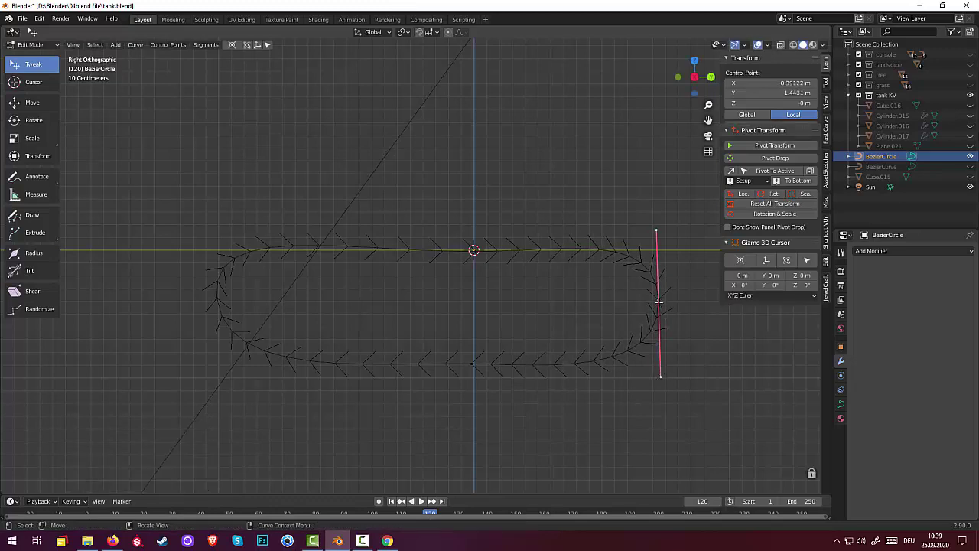
{"action": "left_click", "coordinate": [489, 448]}
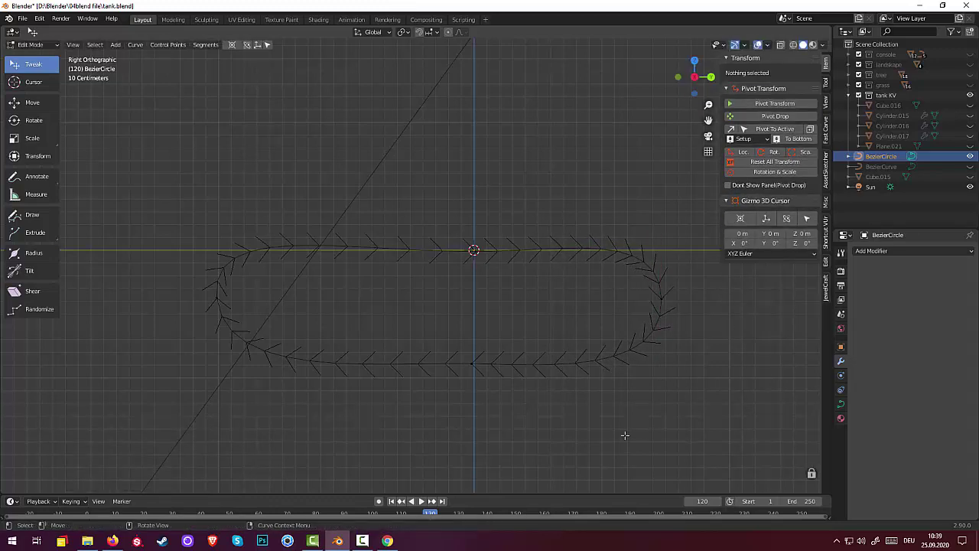
Step: Return to Object Mode and view the finished 0.934 m by 3.48 m track loop in perspective
{"action": "left_click", "coordinate": [30, 44]}
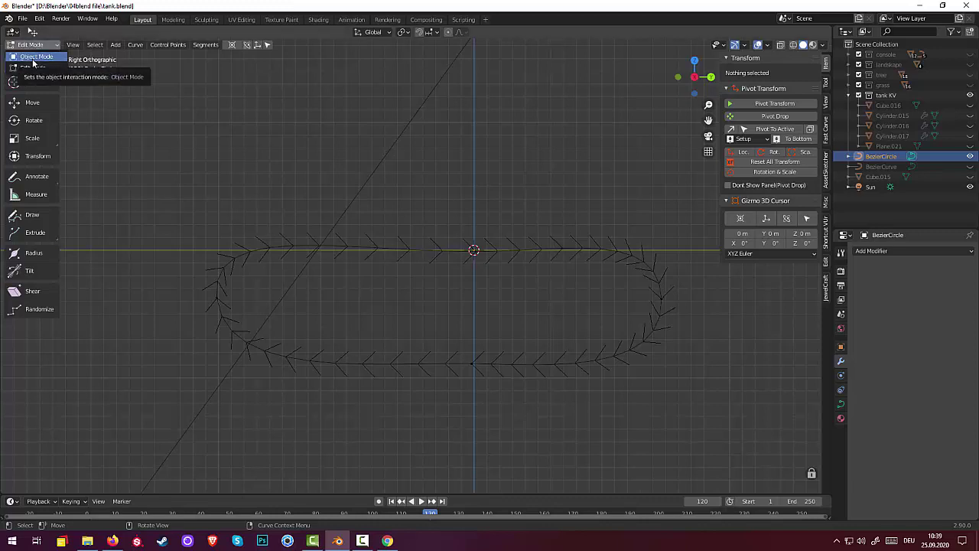
{"action": "left_click", "coordinate": [34, 58]}
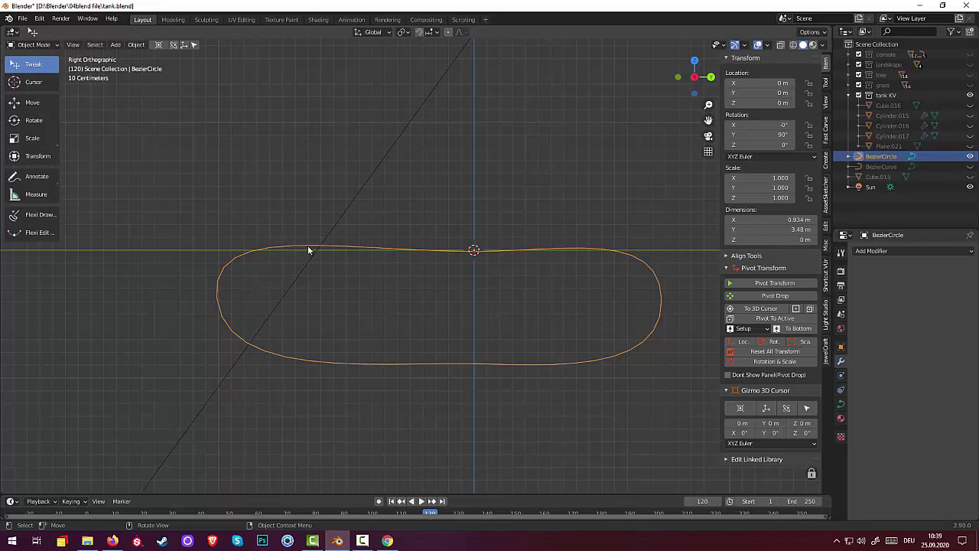
{"action": "middle_click_drag", "start_coordinate": [311, 250], "coordinate": [387, 274]}
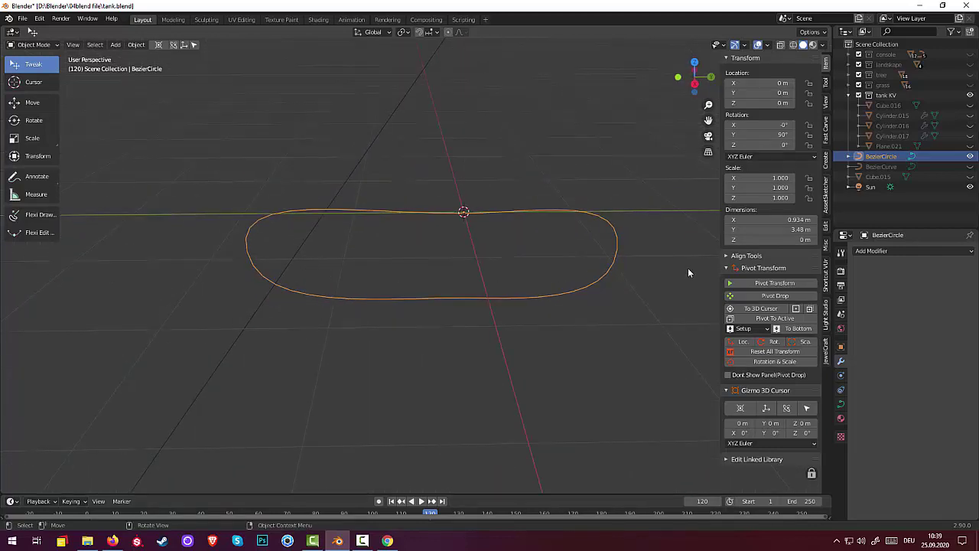
Step: Unhide the Cube.015 track-link row in the Outliner and select it in the viewport
{"action": "left_click", "coordinate": [969, 176]}
{"action": "left_click", "coordinate": [970, 177]}
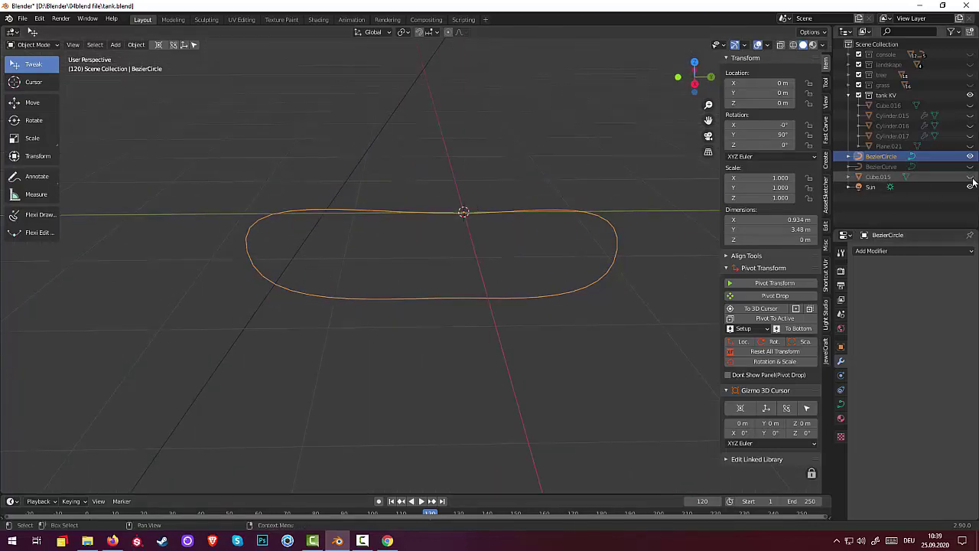
{"action": "left_click", "coordinate": [970, 176]}
{"action": "mouse_move", "coordinate": [490, 260]}
{"action": "middle_mouse_down"}
{"action": "mouse_move", "coordinate": [531, 267]}
{"action": "mouse_move", "coordinate": [429, 189]}
{"action": "mouse_move", "coordinate": [414, 134]}
{"action": "mouse_move", "coordinate": [382, 121]}
{"action": "middle_mouse_up"}
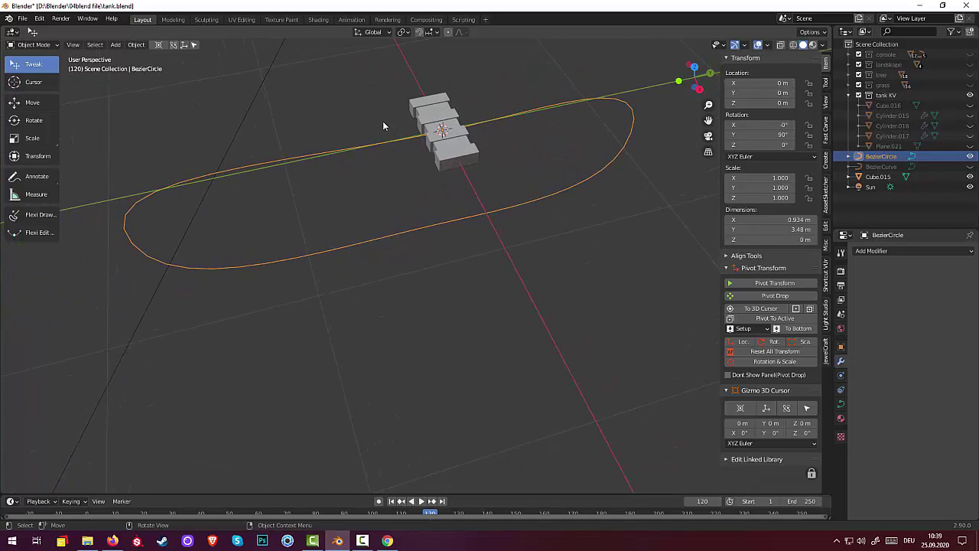
{"action": "left_click", "coordinate": [448, 159]}
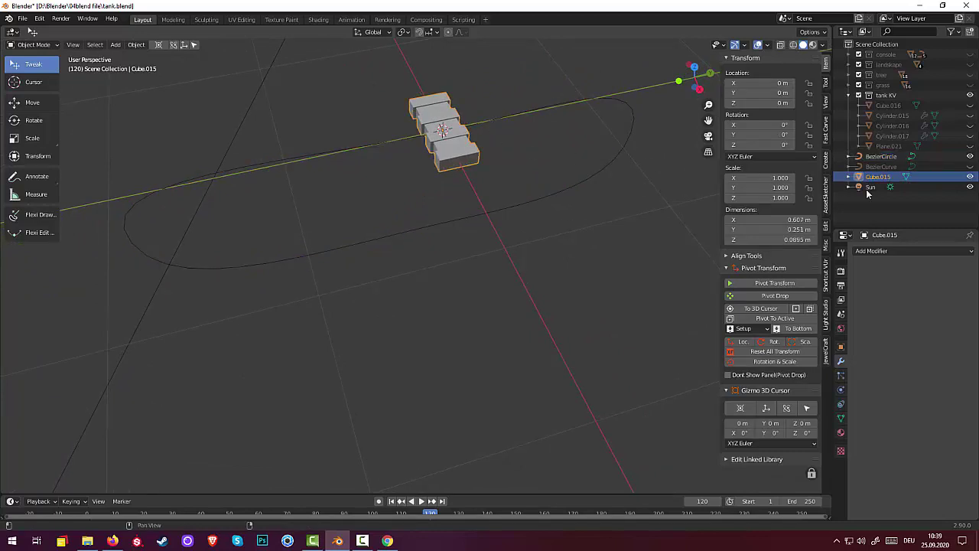
Step: Reveal Cylinder.015's two long bars beside the link row, keeping Cylinder.017 hidden
{"action": "left_click", "coordinate": [872, 252]}
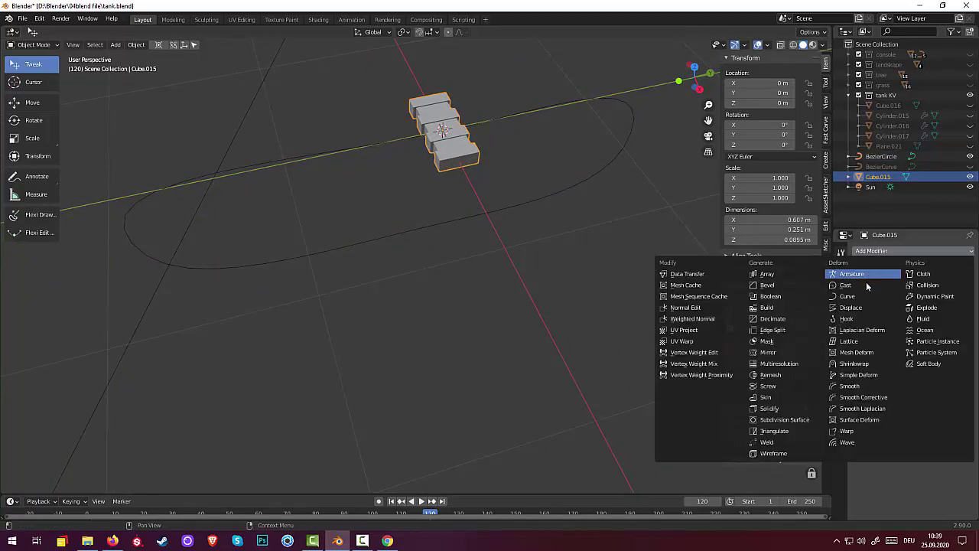
{"action": "mouse_move", "coordinate": [493, 227]}
{"action": "middle_mouse_down"}
{"action": "mouse_move", "coordinate": [577, 235]}
{"action": "mouse_move", "coordinate": [937, 200]}
{"action": "middle_mouse_up"}
{"action": "left_click", "coordinate": [970, 136]}
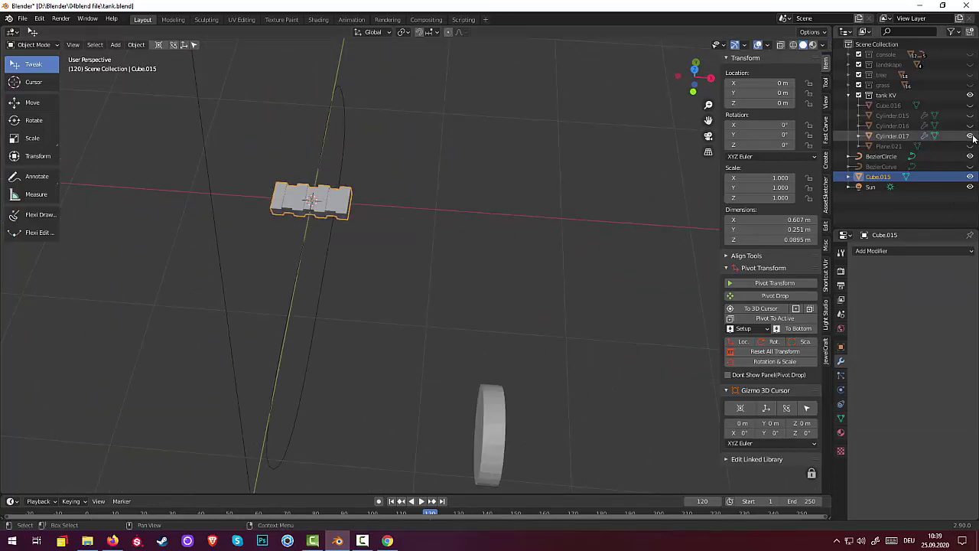
{"action": "left_click", "coordinate": [971, 136]}
{"action": "left_click", "coordinate": [970, 115]}
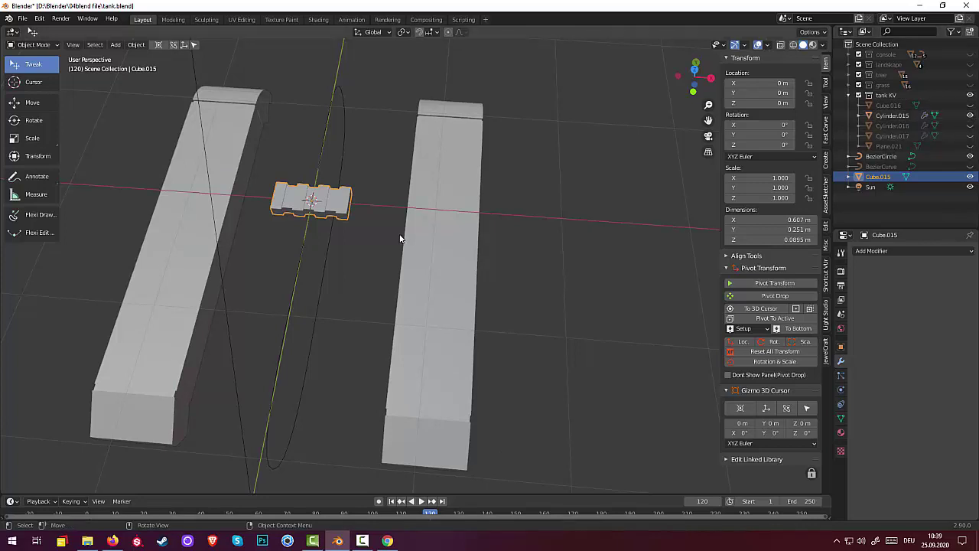
{"action": "mouse_move", "coordinate": [399, 237]}
{"action": "middle_mouse_down"}
{"action": "mouse_move", "coordinate": [422, 288]}
{"action": "mouse_move", "coordinate": [354, 192]}
{"action": "middle_mouse_up"}
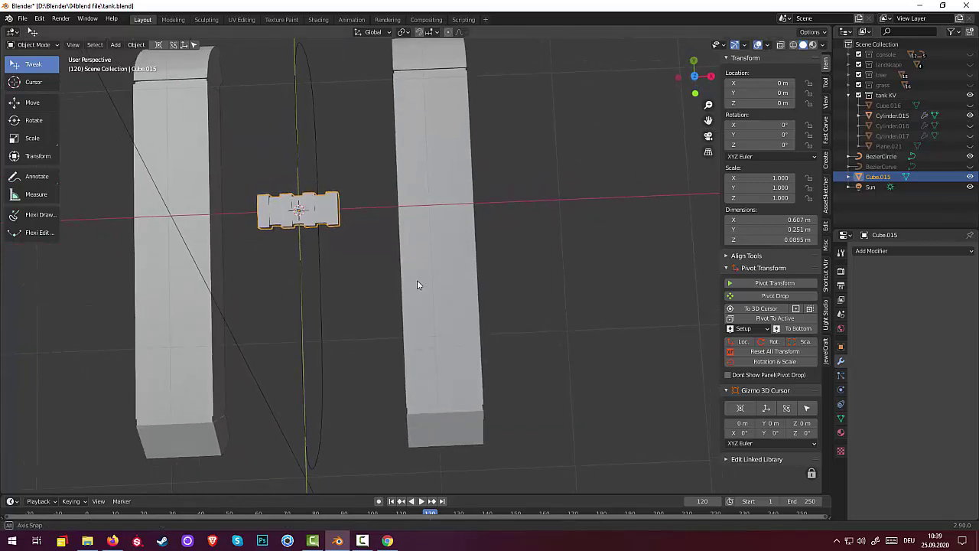
Step: Scale the Cube.015 link block narrower along the X axis
{"action": "left_click", "coordinate": [363, 191]}
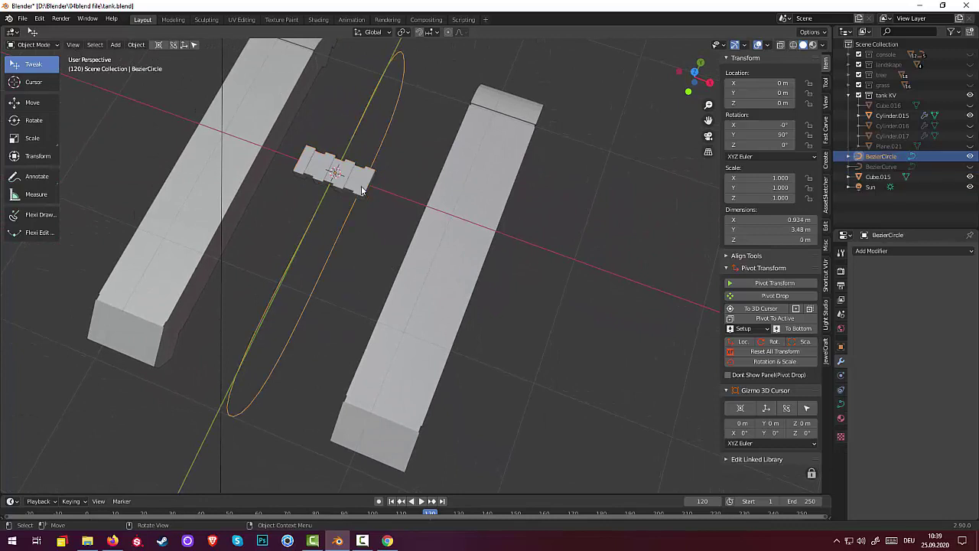
{"action": "left_click", "coordinate": [360, 183]}
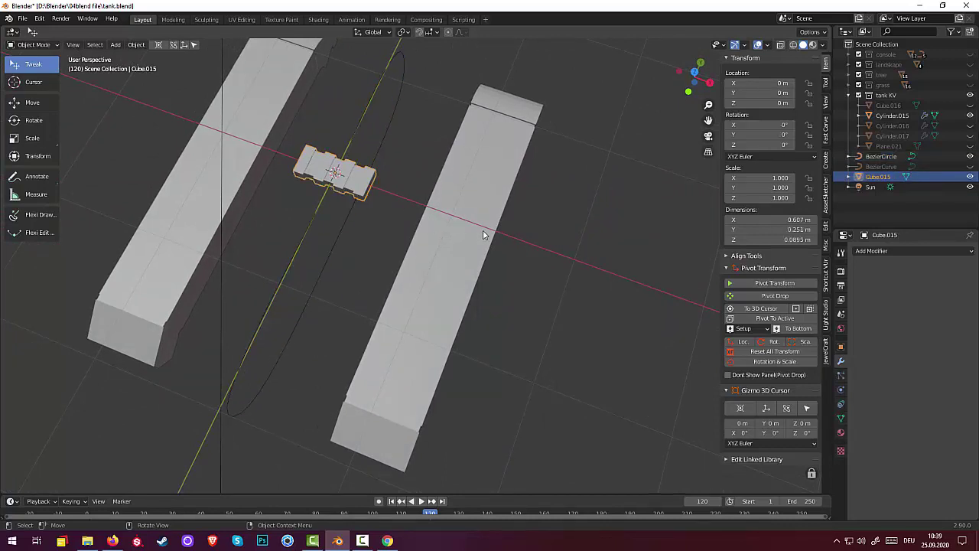
{"action": "key", "text": "s"}
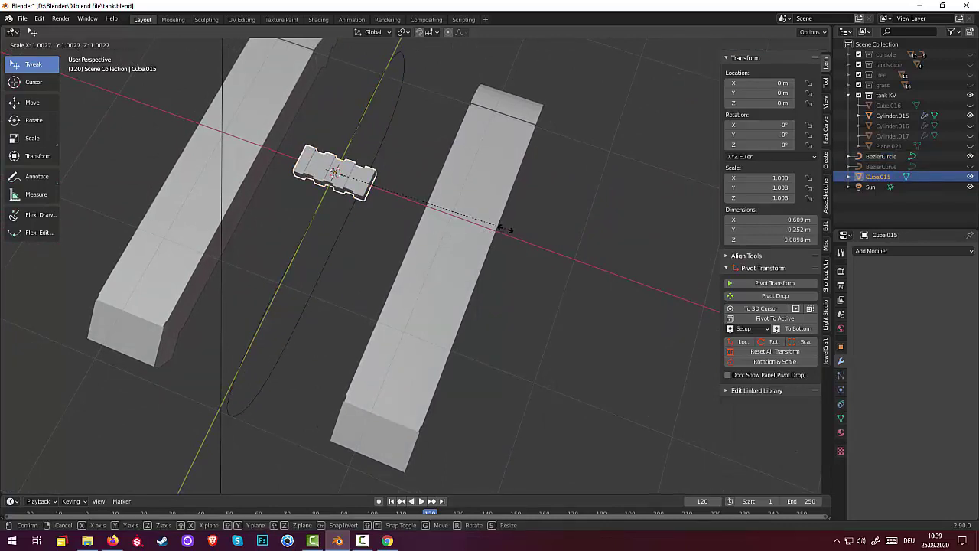
{"action": "key", "text": "x"}
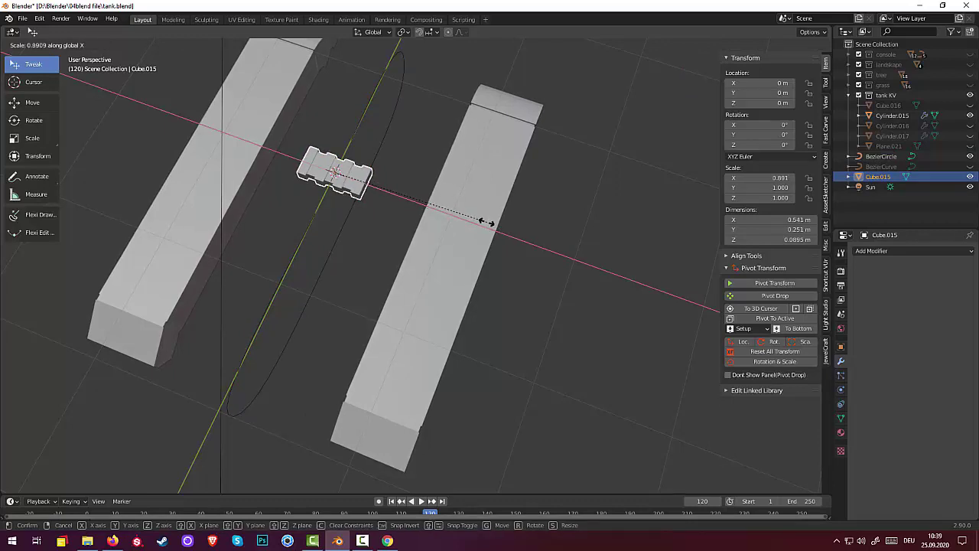
{"action": "left_click", "coordinate": [497, 227]}
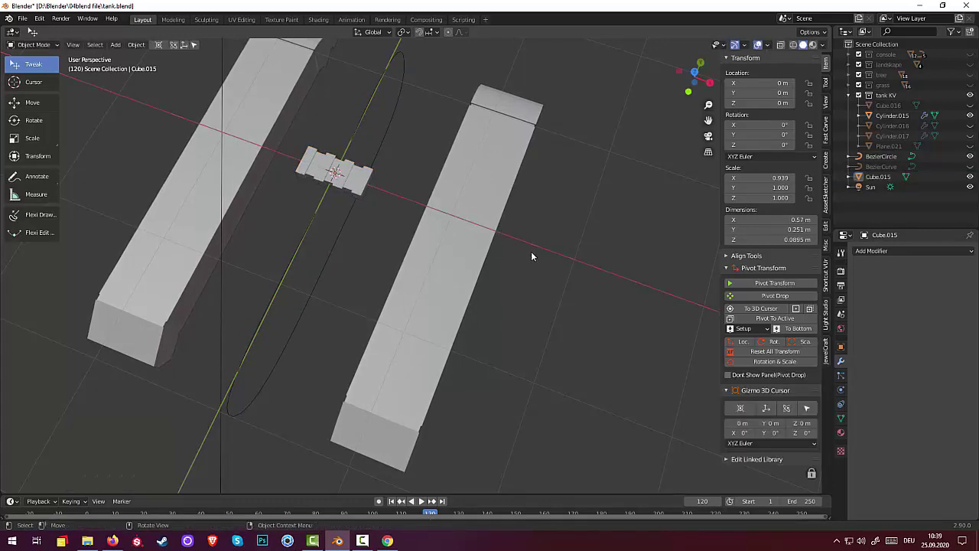
{"action": "mouse_move", "coordinate": [530, 251]}
{"action": "middle_mouse_down"}
{"action": "mouse_move", "coordinate": [489, 239]}
{"action": "mouse_move", "coordinate": [454, 204]}
{"action": "middle_mouse_up"}
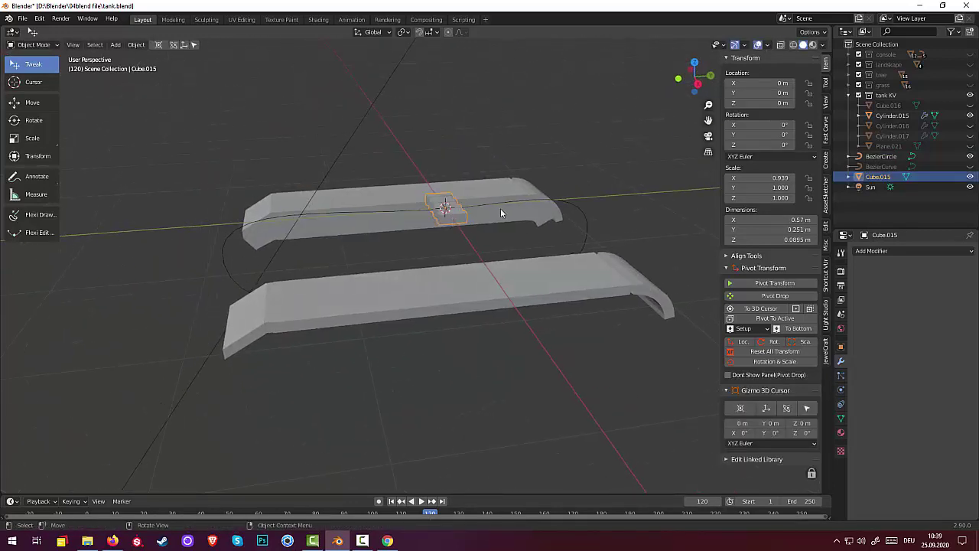
Step: Hide the tank KV track meshes while keeping Cube.015 selected
{"action": "left_click", "coordinate": [505, 202]}
{"action": "left_click", "coordinate": [457, 217]}
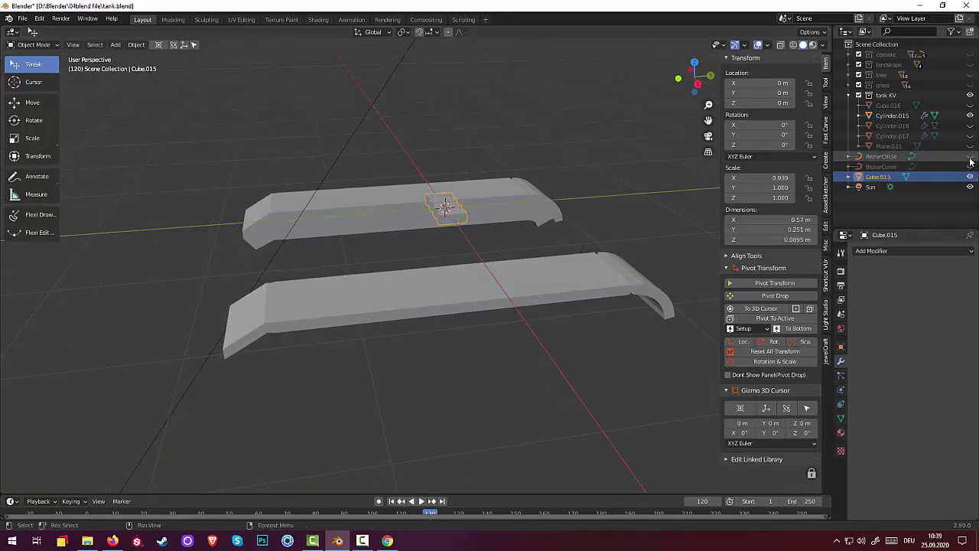
{"action": "left_click", "coordinate": [970, 95]}
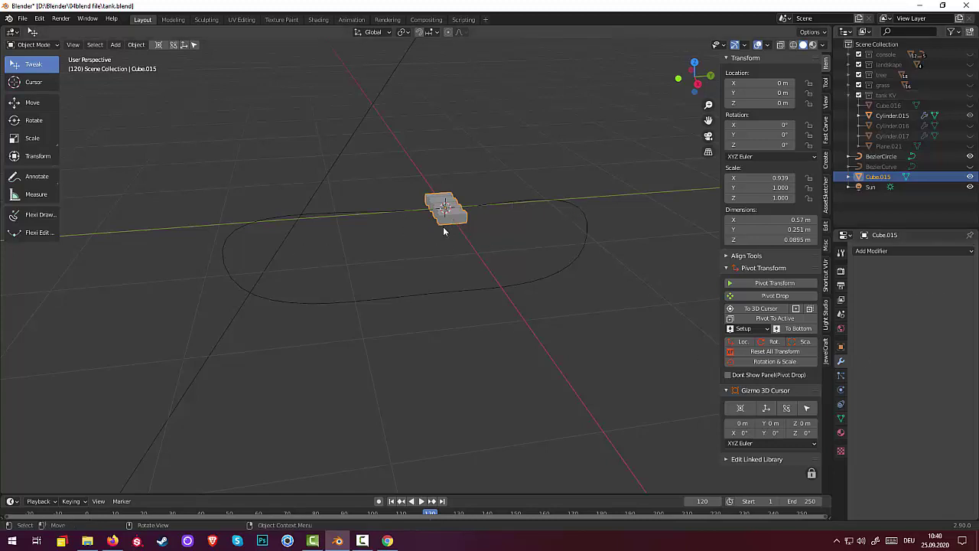
{"action": "left_click", "coordinate": [914, 250]}
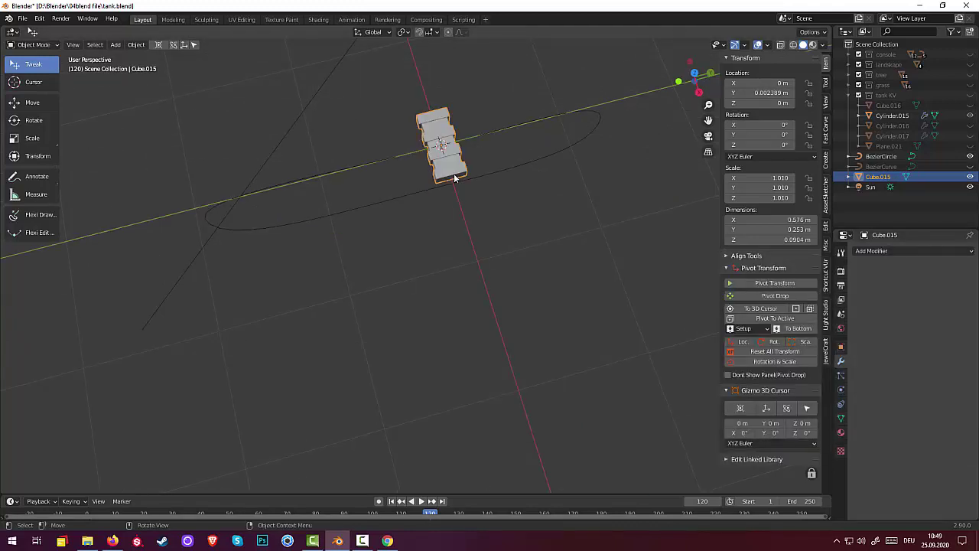
{"action": "middle_click_drag", "start_coordinate": [453, 177], "coordinate": [466, 143]}
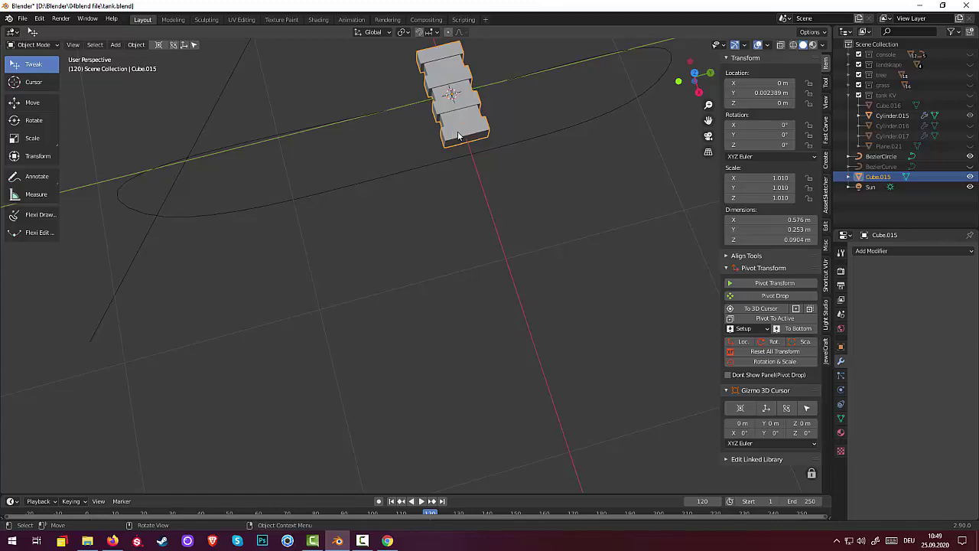
Step: Switch Cube.015 from Object Mode into Edit Mode
{"action": "key", "text": "shift+a"}
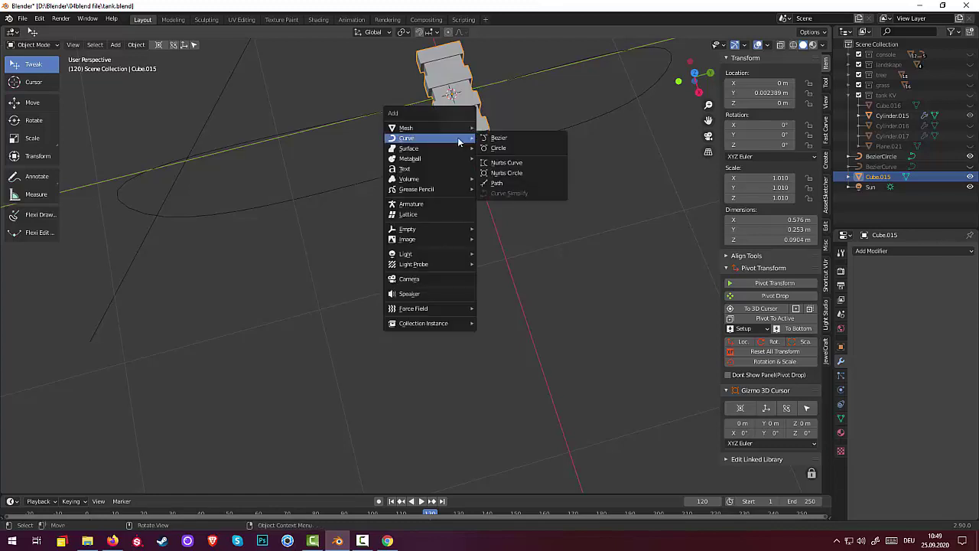
{"action": "left_click", "coordinate": [23, 45]}
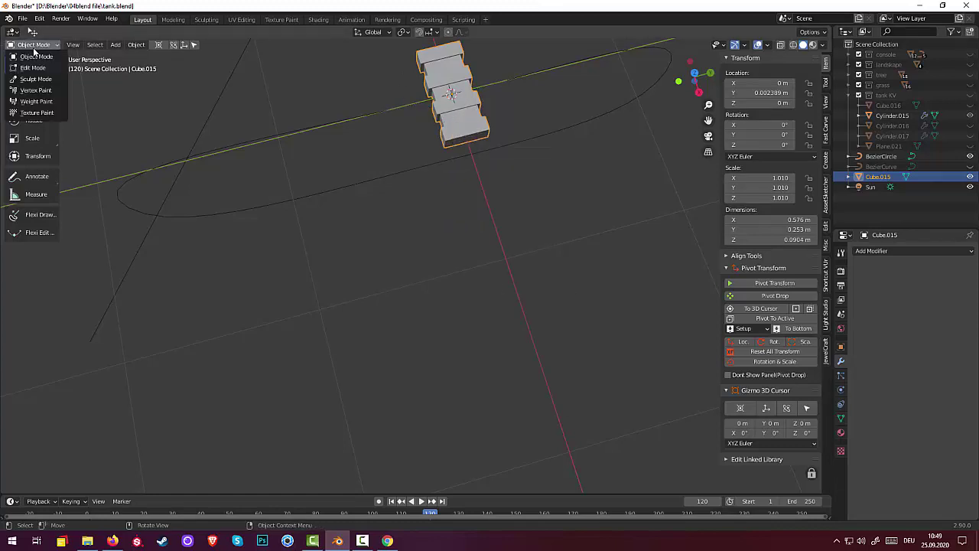
{"action": "left_click", "coordinate": [31, 68]}
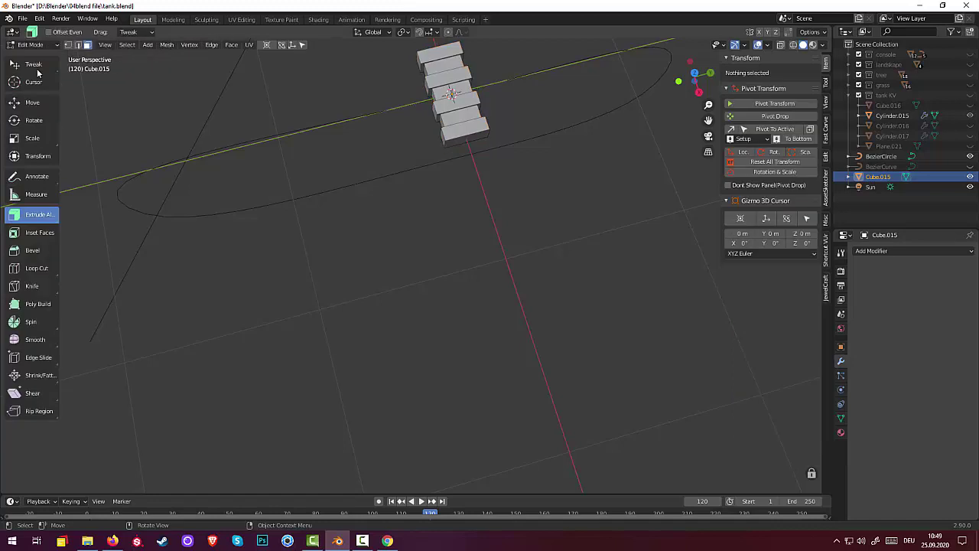
Step: Add four loop cuts around the link block without sliding them
{"action": "left_click", "coordinate": [464, 138]}
{"action": "key", "text": "ctrl"}
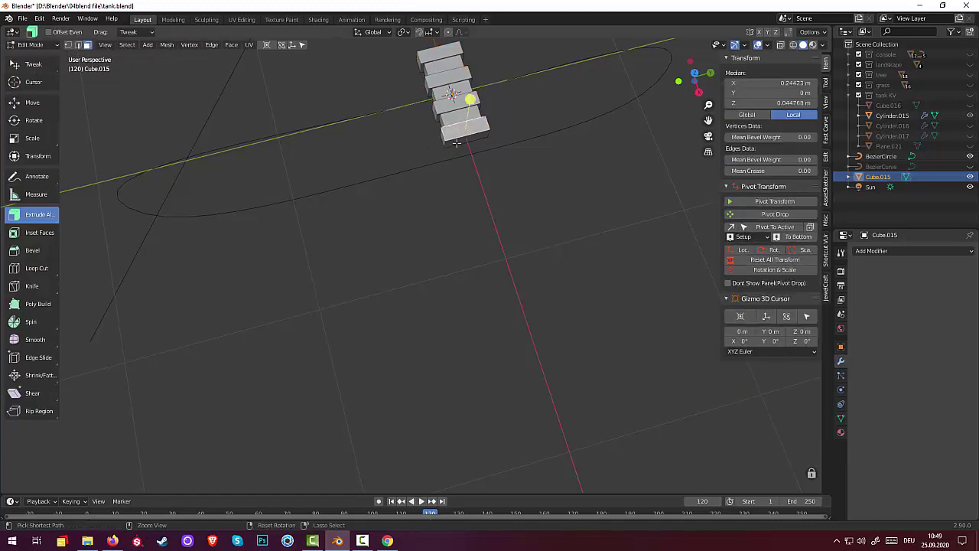
{"action": "key", "text": "ctrl+r"}
{"action": "scroll", "coordinate": [456, 140], "scroll_direction": "up", "scroll_amount": 1}
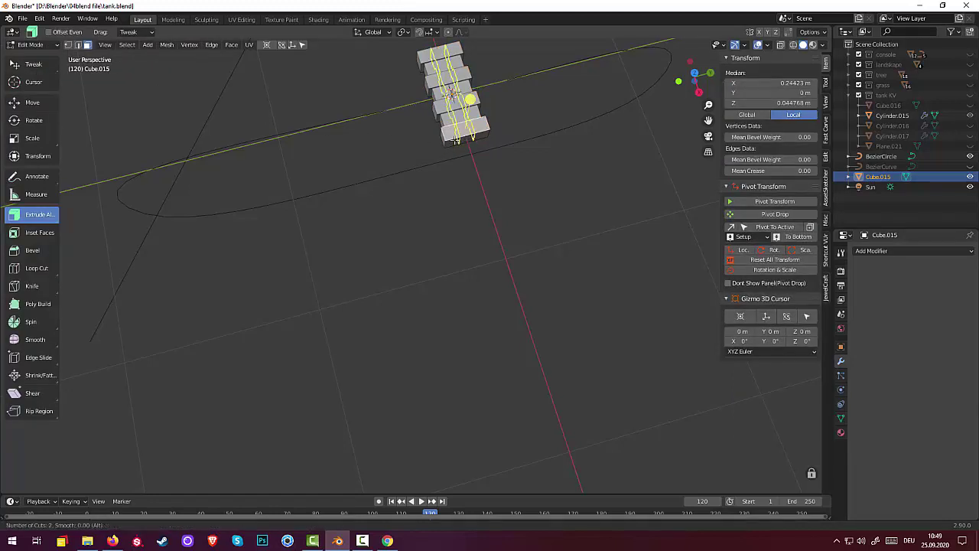
{"action": "scroll", "coordinate": [456, 140], "scroll_direction": "up", "scroll_amount": 1}
{"action": "scroll", "coordinate": [455, 141], "scroll_direction": "up", "scroll_amount": 1}
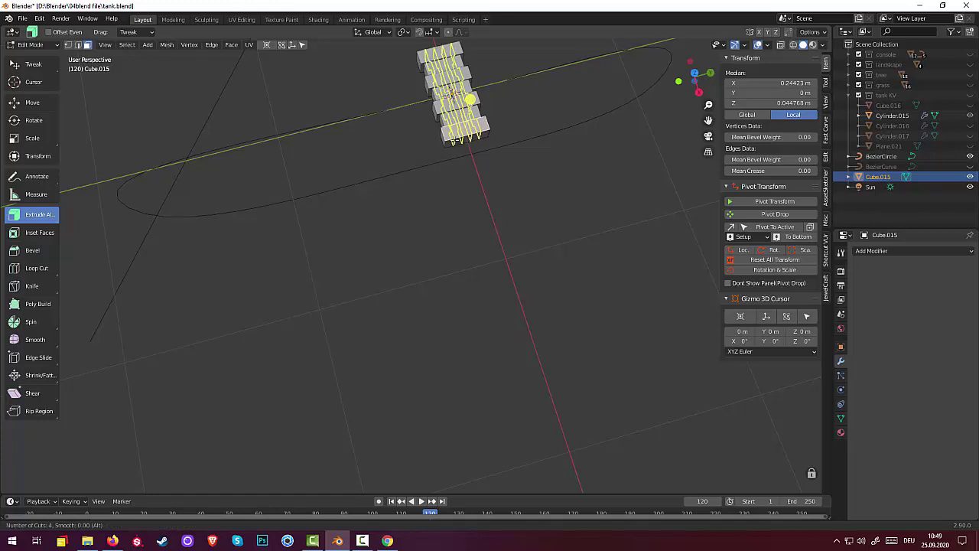
{"action": "left_click", "coordinate": [456, 140]}
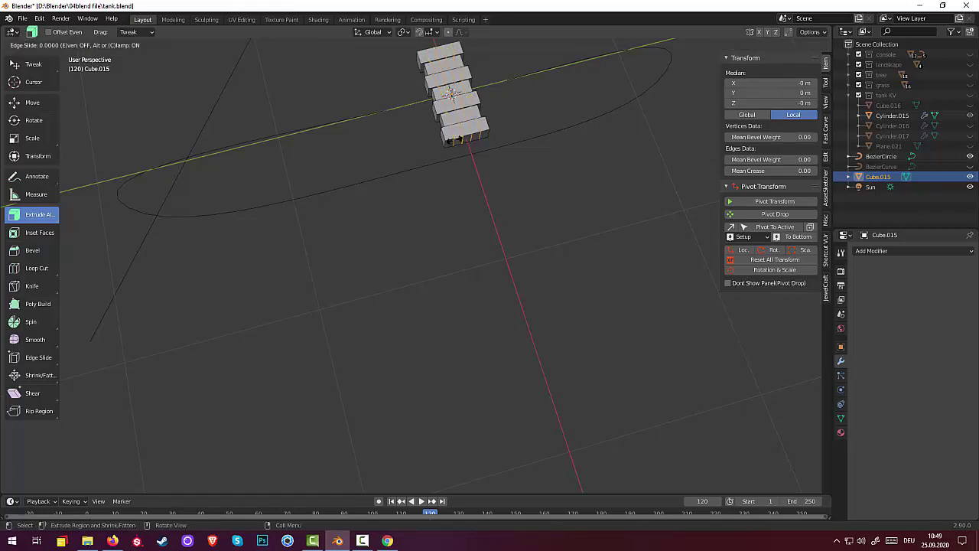
{"action": "right_click", "coordinate": [454, 139]}
Step: Select one edge of the link, nudge it along Y, then clear the selection
{"action": "middle_click_drag", "start_coordinate": [514, 73], "coordinate": [568, 55]}
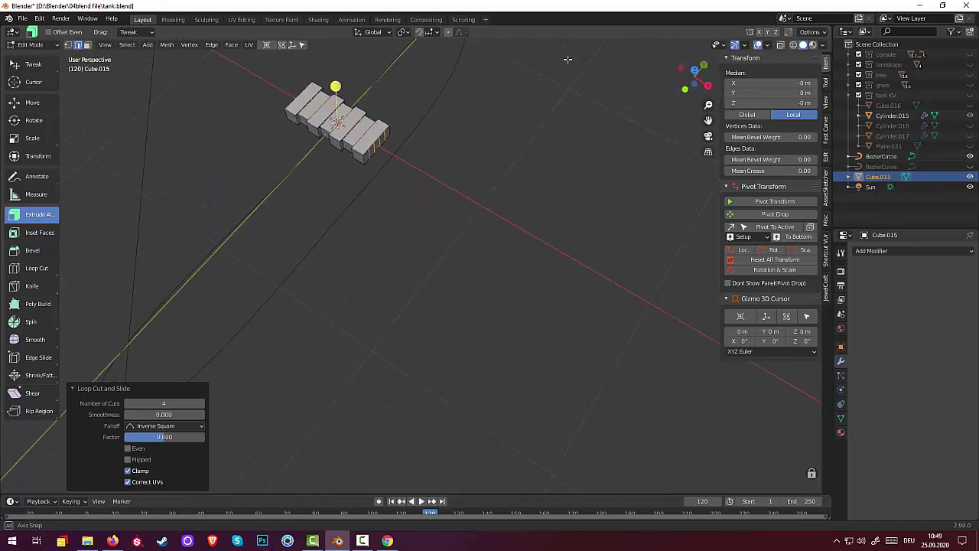
{"action": "left_click", "coordinate": [297, 103]}
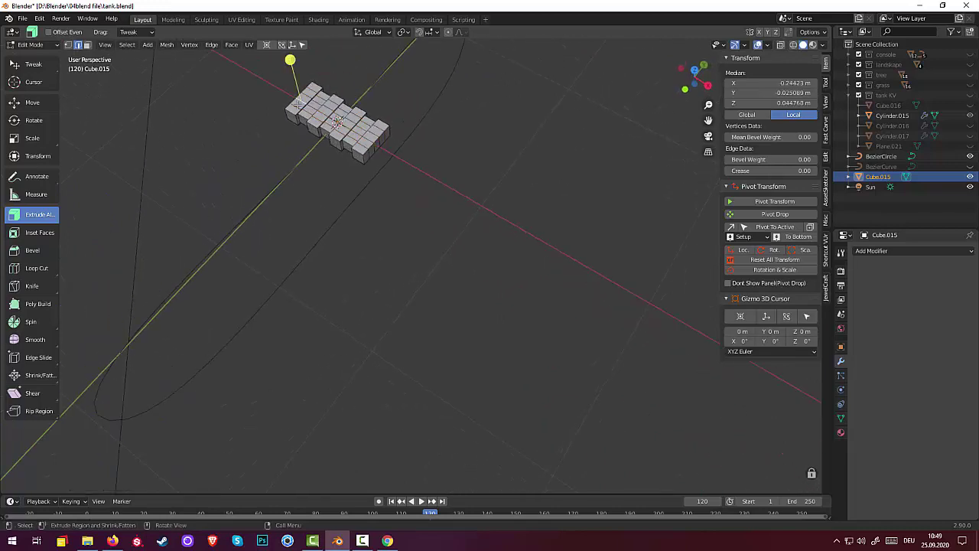
{"action": "middle_click_drag", "start_coordinate": [374, 124], "coordinate": [418, 133]}
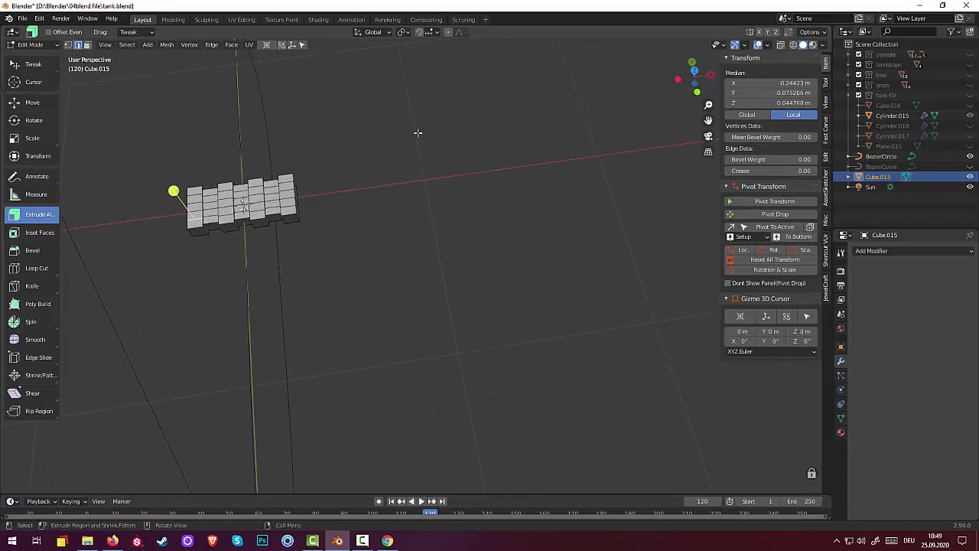
{"action": "left_click_drag", "start_coordinate": [221, 210], "coordinate": [146, 148]}
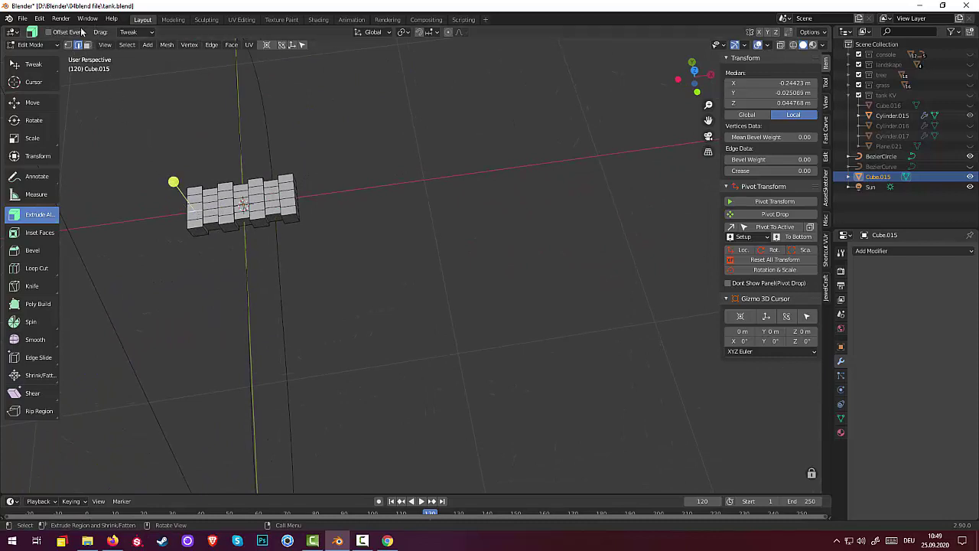
{"action": "left_click", "coordinate": [161, 211]}
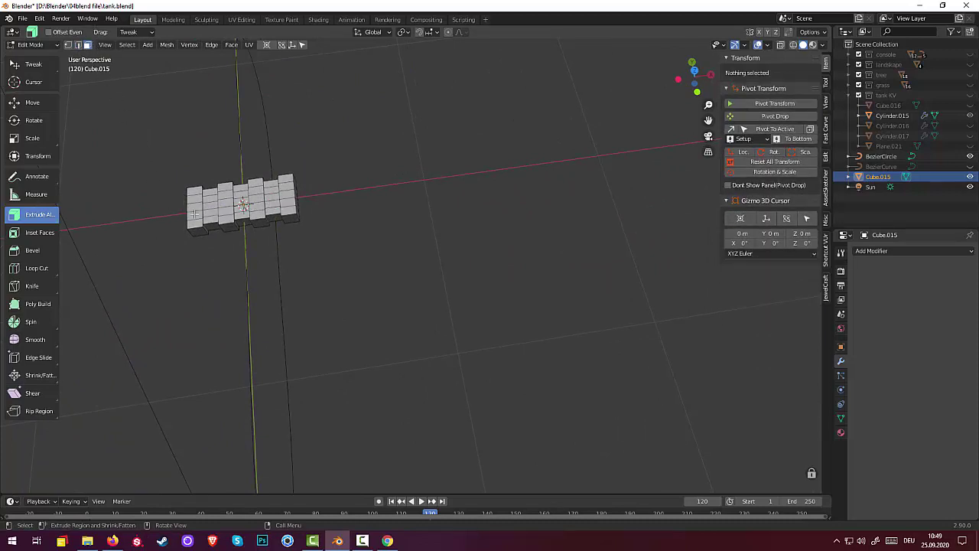
Step: Shift-select the top faces along the link row to be raised
{"action": "left_click", "coordinate": [195, 214]}
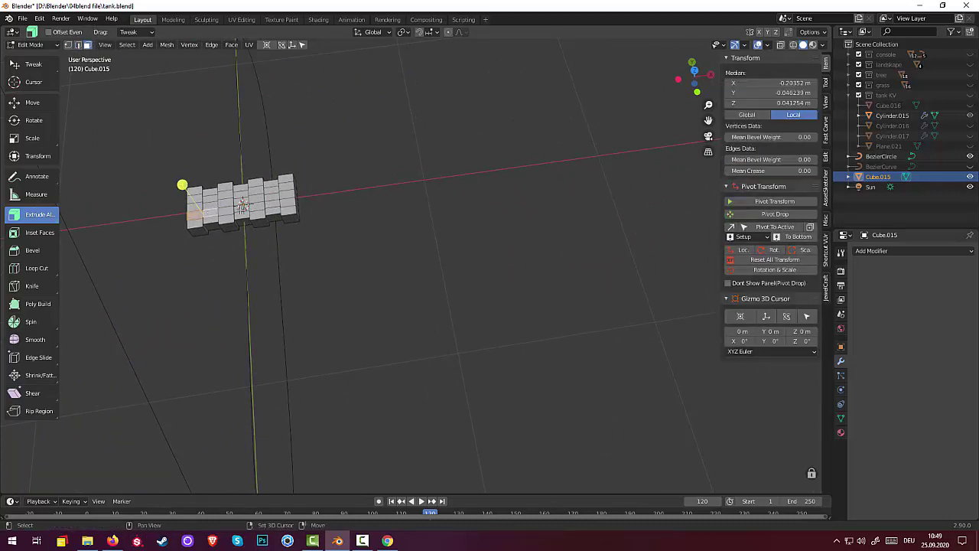
{"action": "left_click", "coordinate": [259, 207], "text": "shift"}
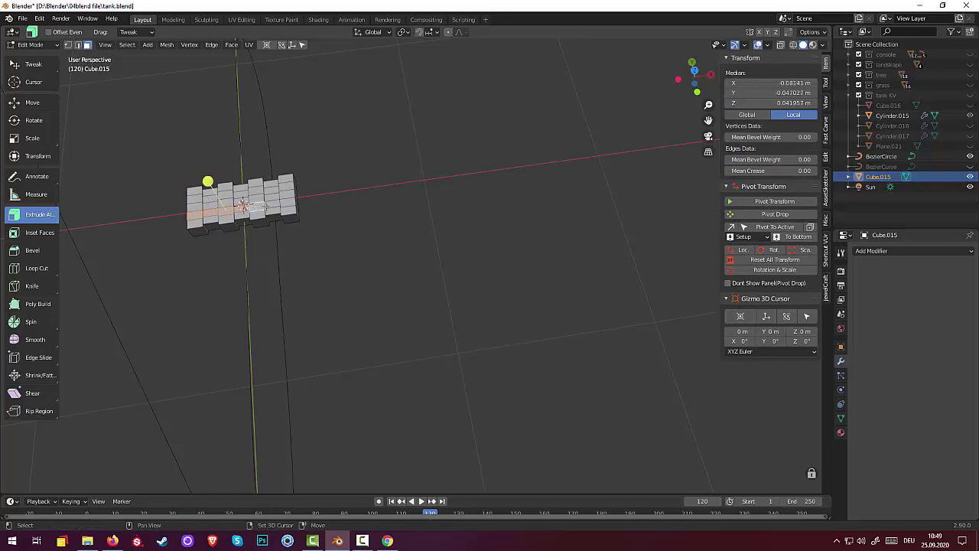
{"action": "left_click", "coordinate": [267, 205], "text": "shift"}
{"action": "left_click", "coordinate": [280, 204], "text": "shift"}
{"action": "left_click", "coordinate": [285, 186], "text": "shift"}
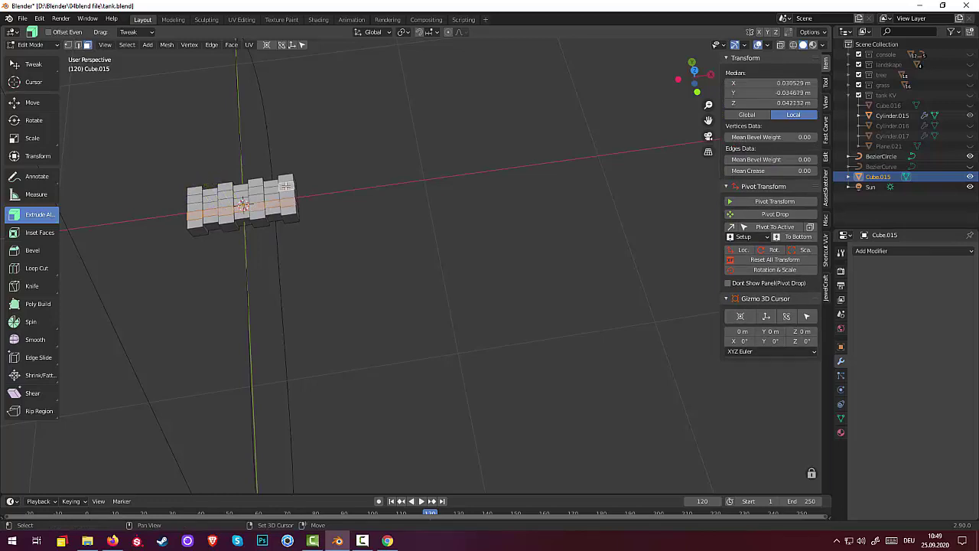
{"action": "left_click", "coordinate": [268, 190], "text": "shift"}
{"action": "left_click", "coordinate": [253, 191], "text": "shift"}
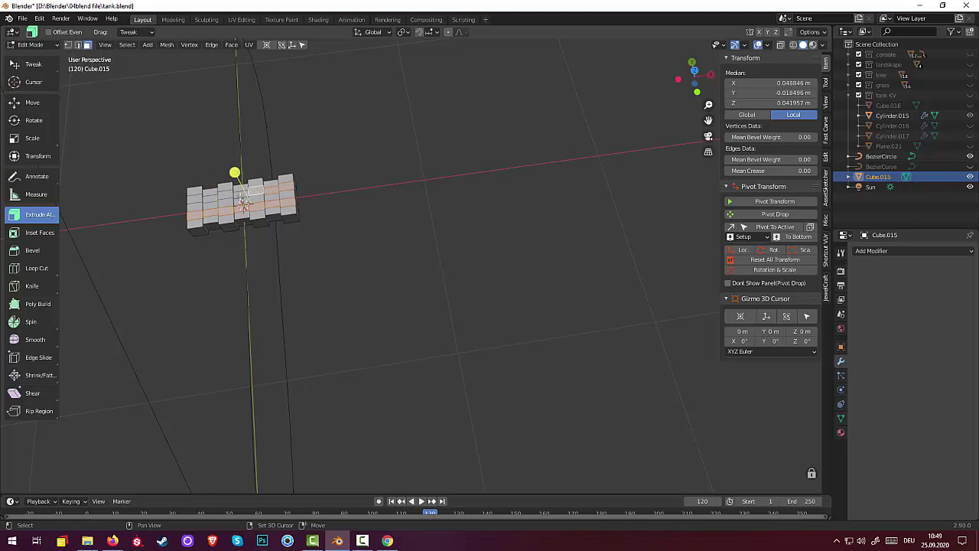
{"action": "left_click", "coordinate": [233, 197], "text": "shift"}
{"action": "left_click", "coordinate": [219, 196], "text": "shift"}
{"action": "left_click", "coordinate": [210, 197], "text": "shift"}
{"action": "left_click", "coordinate": [197, 199], "text": "shift"}
Step: Extrude the selected top faces upward into cleats with Extrude Region, then return to Object Mode
{"action": "middle_click_drag", "start_coordinate": [390, 195], "coordinate": [364, 183]}
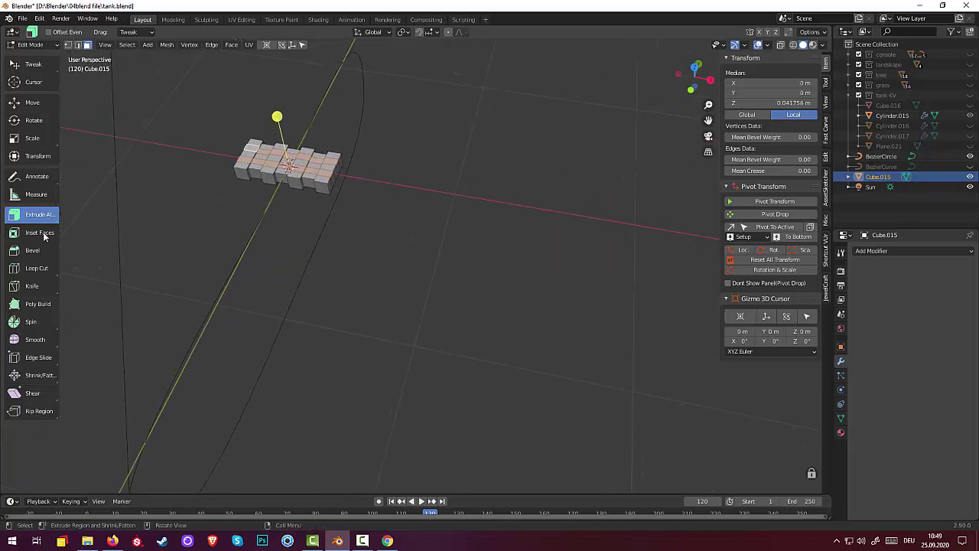
{"action": "left_click", "coordinate": [39, 219]}
{"action": "left_click", "coordinate": [46, 238]}
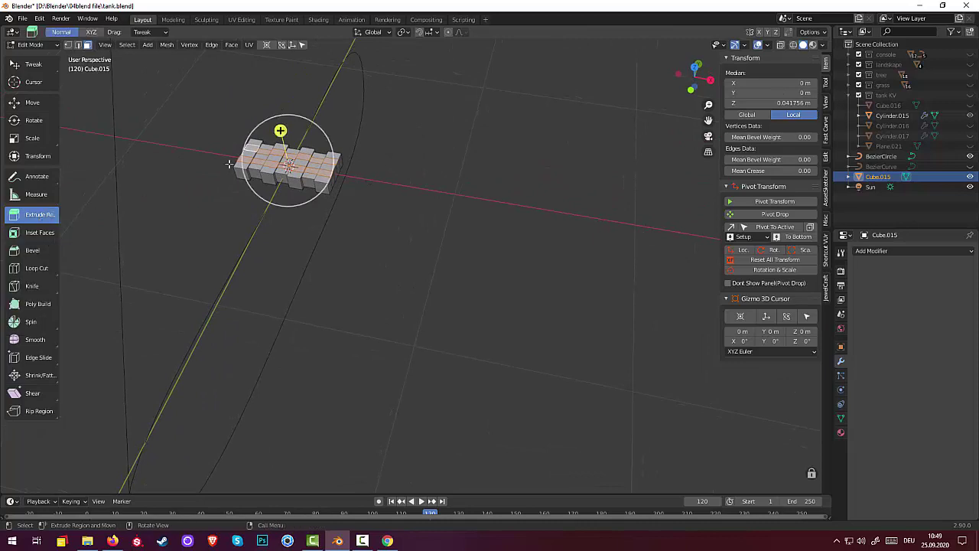
{"action": "left_click_drag", "start_coordinate": [280, 130], "coordinate": [280, 128]}
{"action": "key", "text": "alt+a"}
{"action": "mouse_move", "coordinate": [518, 199]}
{"action": "middle_mouse_down"}
{"action": "mouse_move", "coordinate": [471, 224]}
{"action": "mouse_move", "coordinate": [423, 191]}
{"action": "mouse_move", "coordinate": [426, 166]}
{"action": "mouse_move", "coordinate": [512, 232]}
{"action": "mouse_move", "coordinate": [464, 237]}
{"action": "mouse_move", "coordinate": [449, 200]}
{"action": "middle_mouse_up"}
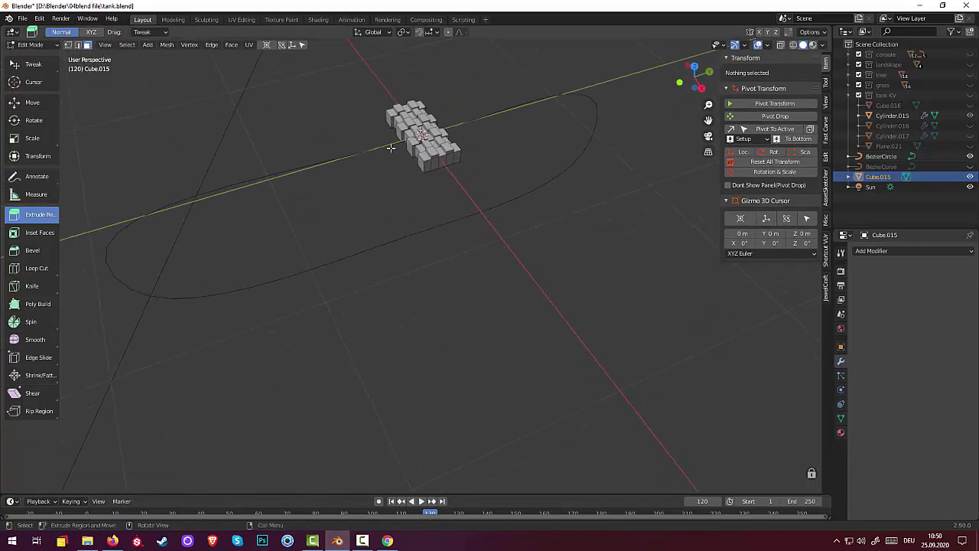
{"action": "left_click", "coordinate": [36, 45]}
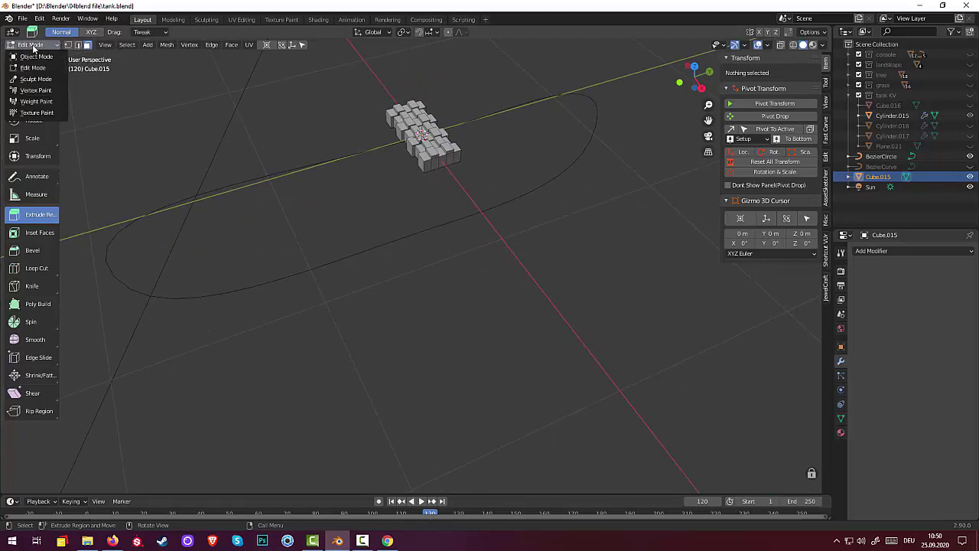
{"action": "left_click", "coordinate": [36, 61]}
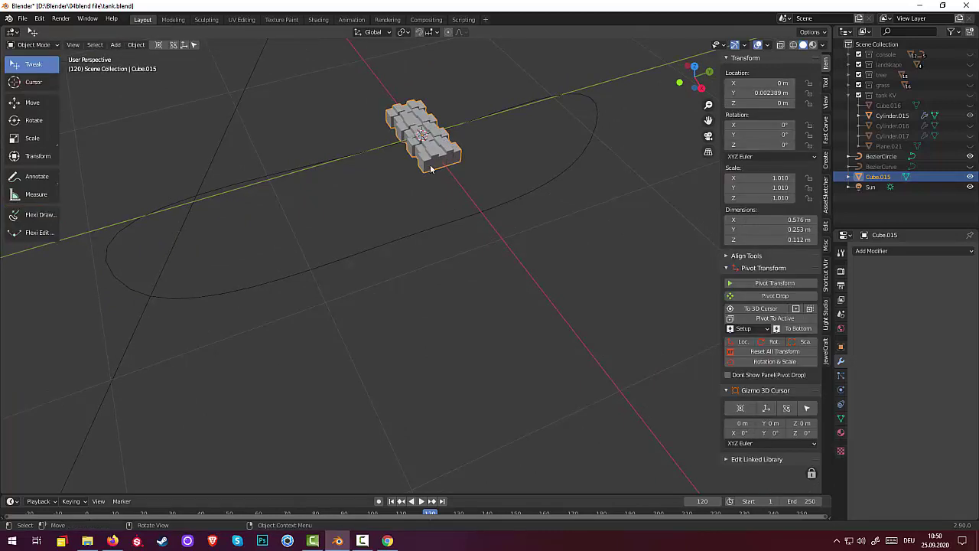
Step: Scale Cube.015 to 0.893 along X, shortening the link row to 0.509 m
{"action": "mouse_move", "coordinate": [431, 164]}
{"action": "middle_mouse_down", "text": "alt"}
{"action": "mouse_move", "coordinate": [581, 255]}
{"action": "mouse_move", "coordinate": [443, 171]}
{"action": "middle_mouse_up", "text": "alt"}
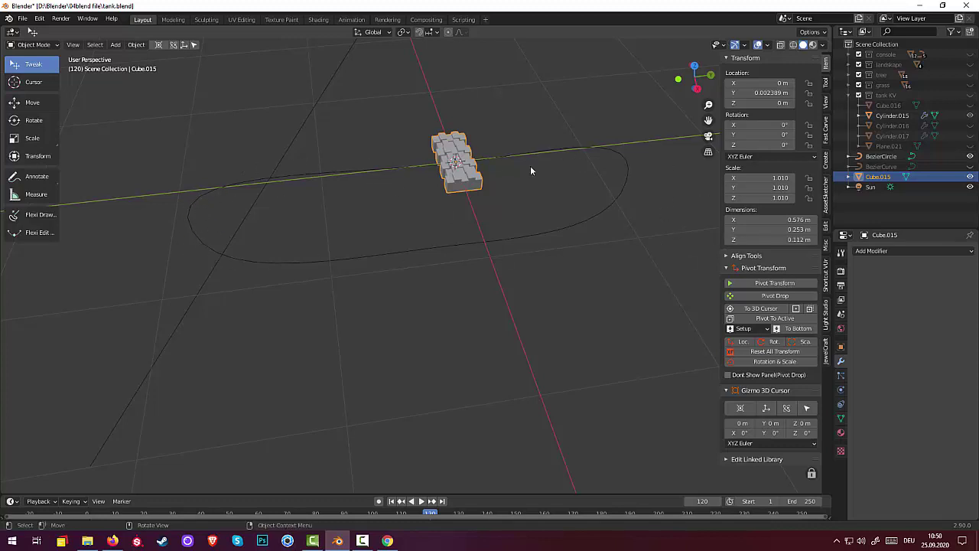
{"action": "middle_click_drag", "start_coordinate": [453, 205], "coordinate": [527, 239]}
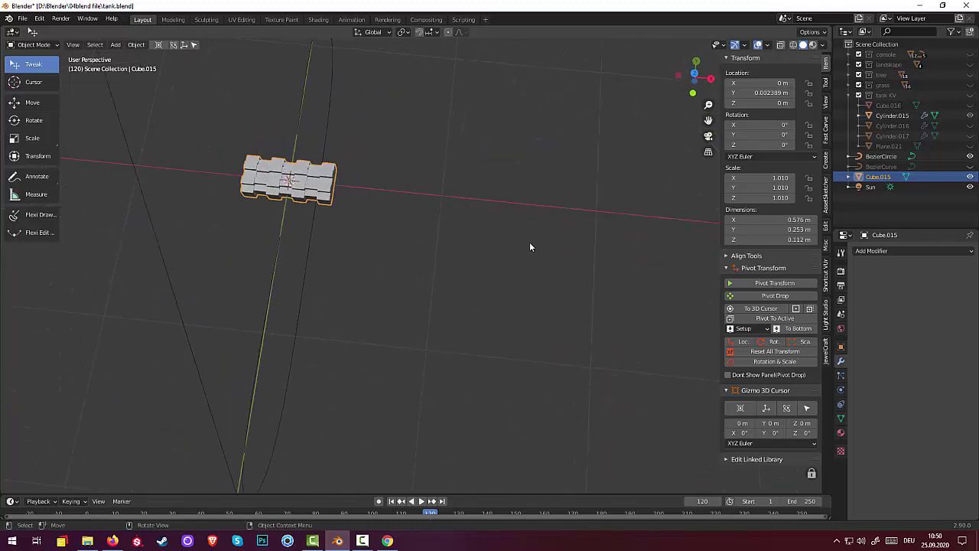
{"action": "key", "text": "s"}
{"action": "key", "text": "x"}
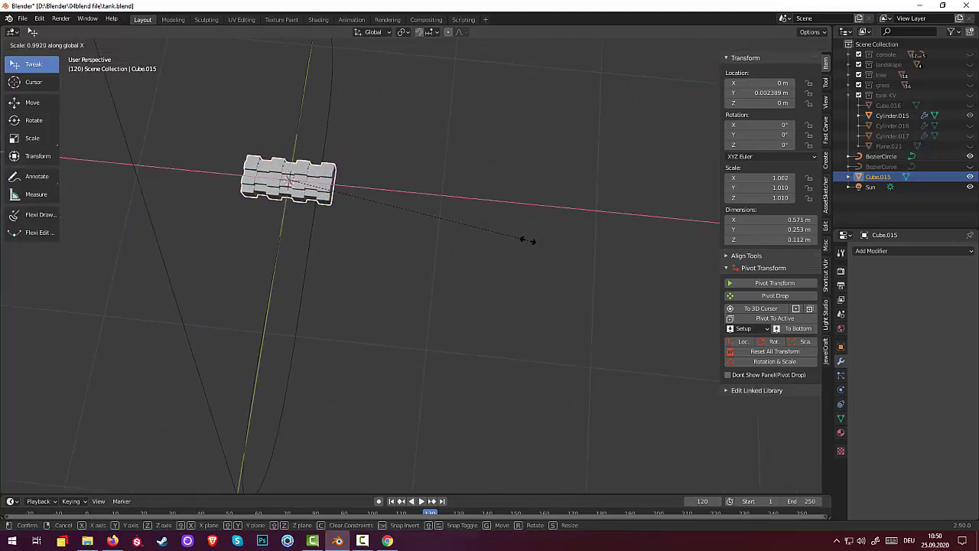
{"action": "left_click", "coordinate": [501, 231]}
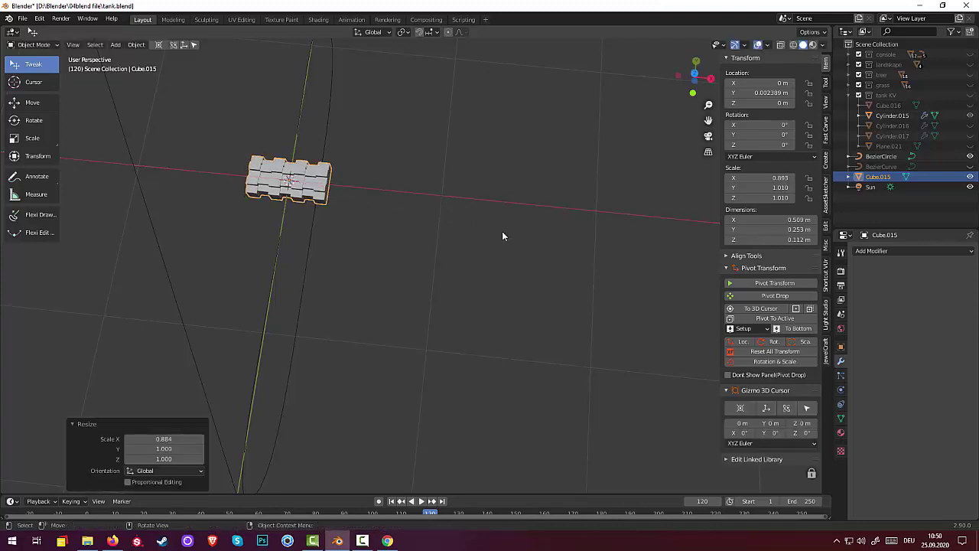
{"action": "middle_click_drag", "start_coordinate": [507, 226], "coordinate": [439, 184]}
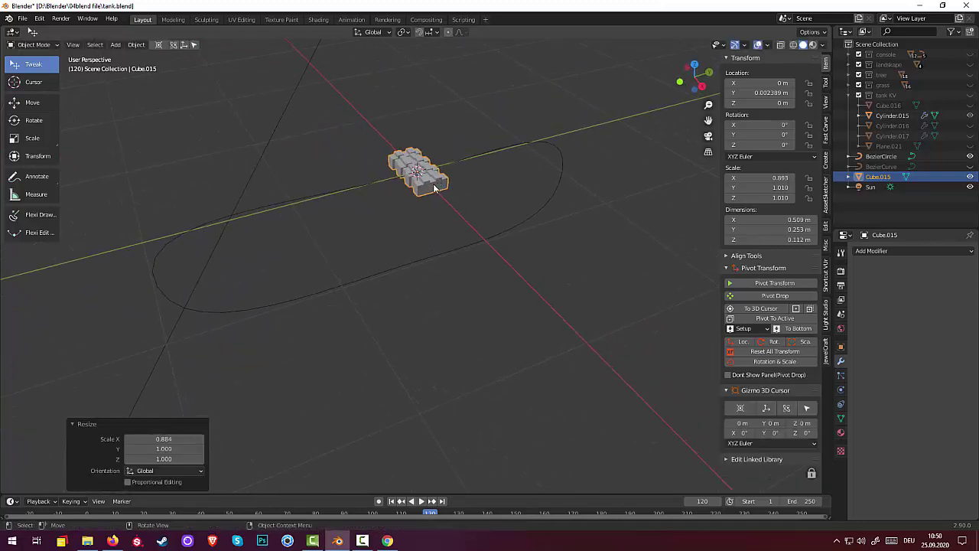
{"action": "left_click", "coordinate": [433, 187]}
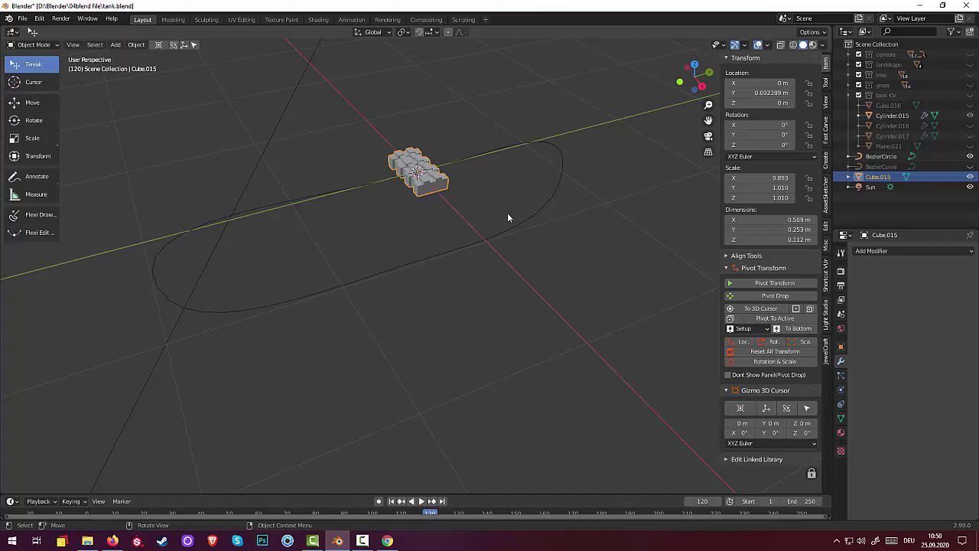
{"action": "left_click", "coordinate": [867, 250]}
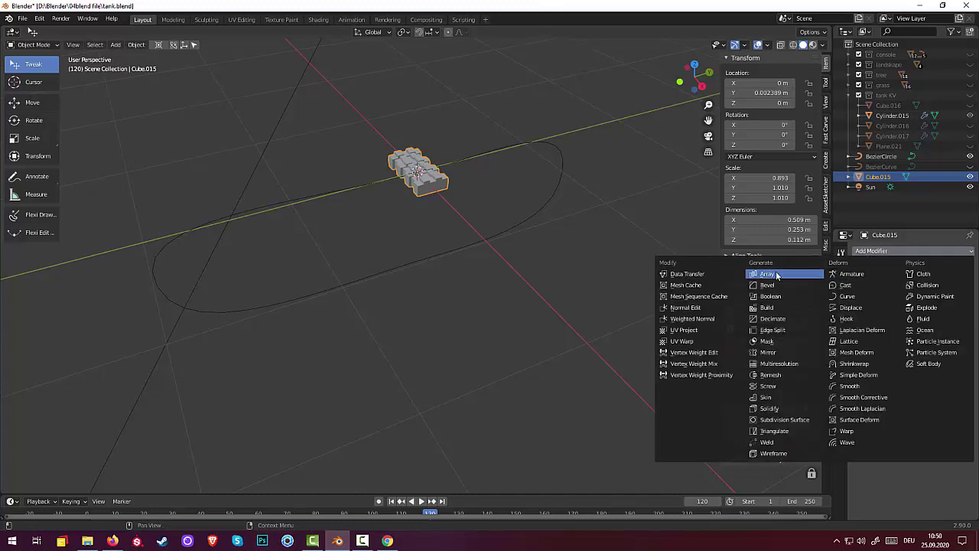
Step: Add an Array modifier with relative offset X 0, Y 1.040 and count 30
{"action": "left_click", "coordinate": [773, 275]}
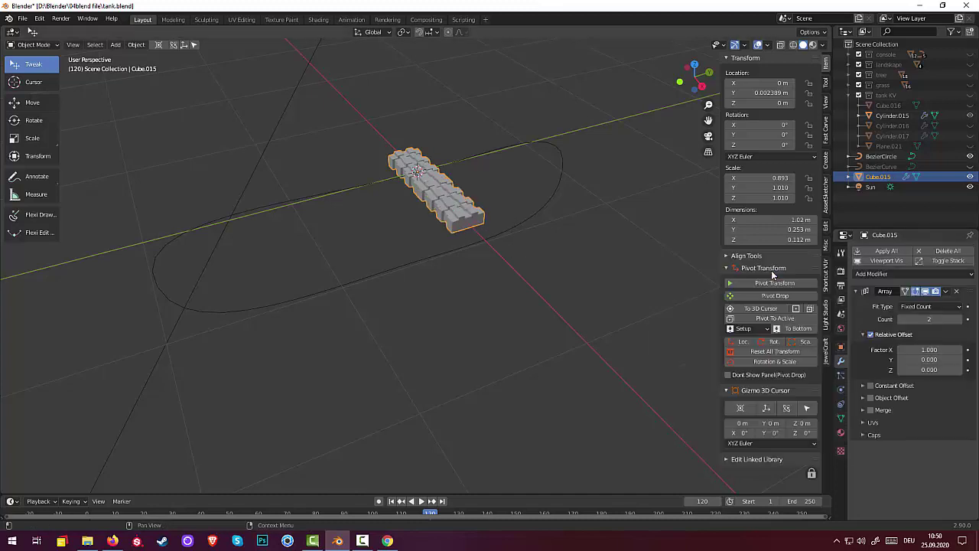
{"action": "left_click", "coordinate": [929, 349]}
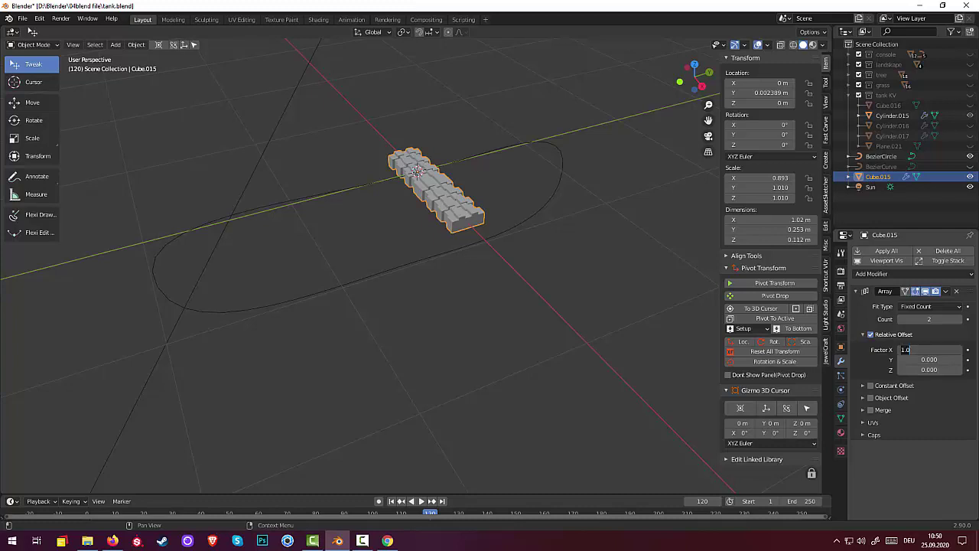
{"action": "type", "text": "0"}
{"action": "key", "text": "Tab"}
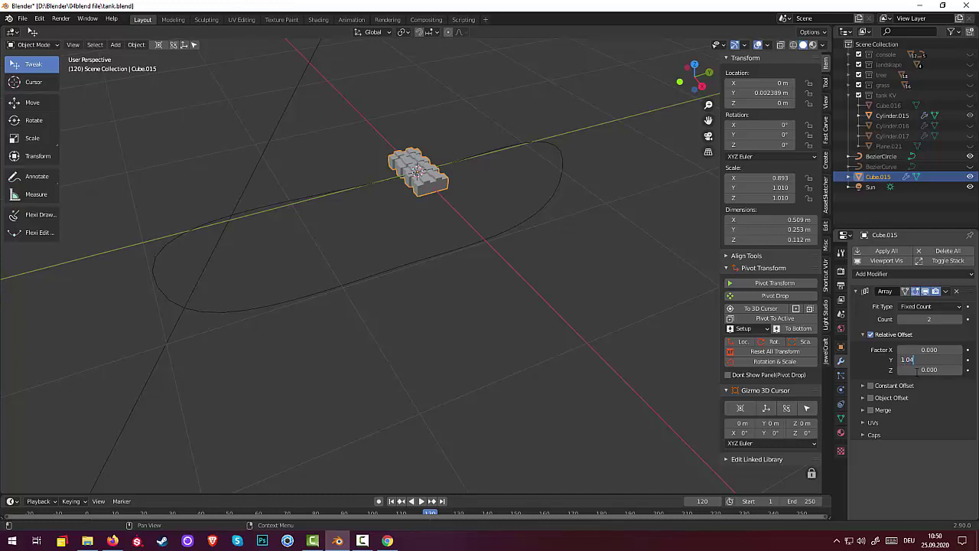
{"action": "key", "text": "Return"}
{"action": "mouse_move", "coordinate": [608, 195]}
{"action": "middle_mouse_down"}
{"action": "mouse_move", "coordinate": [587, 253]}
{"action": "mouse_move", "coordinate": [476, 54]}
{"action": "mouse_move", "coordinate": [494, 157]}
{"action": "mouse_move", "coordinate": [505, 156]}
{"action": "mouse_move", "coordinate": [501, 78]}
{"action": "middle_mouse_up"}
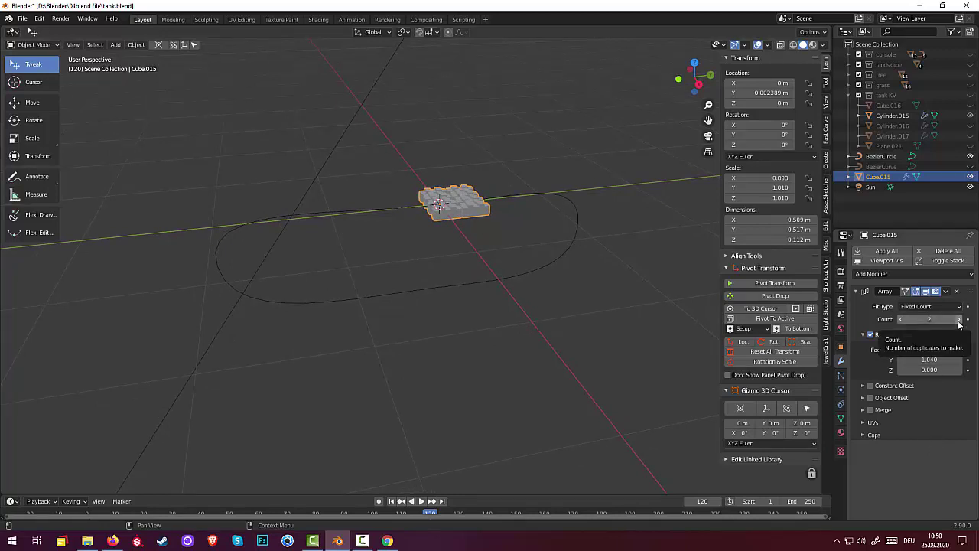
{"action": "left_click", "coordinate": [946, 318]}
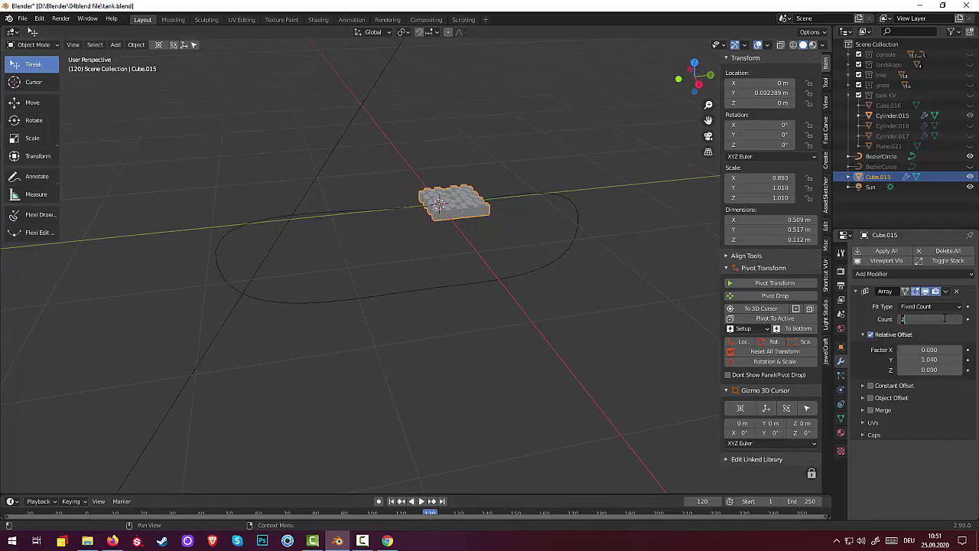
{"action": "type", "text": "30"}
{"action": "key", "text": "Return"}
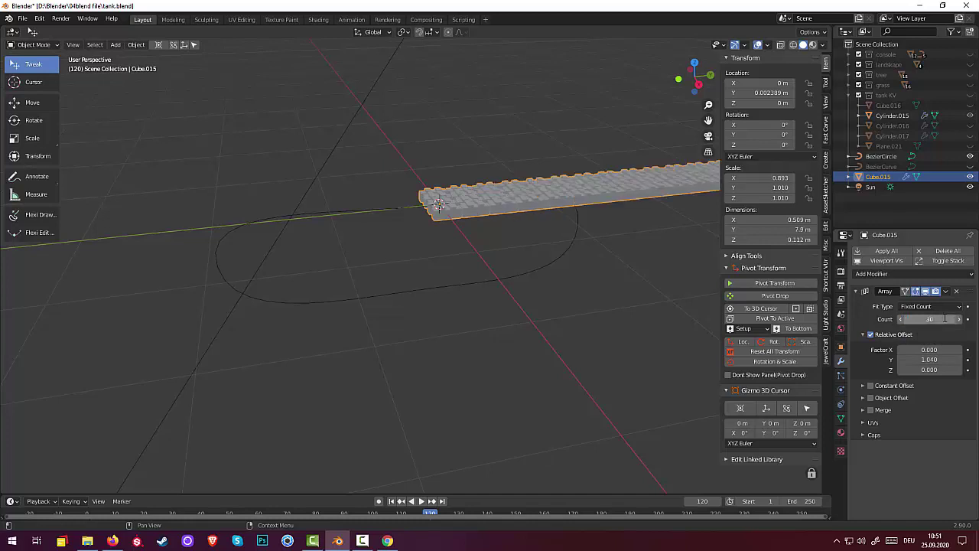
{"action": "middle_click_drag", "start_coordinate": [630, 380], "coordinate": [552, 395]}
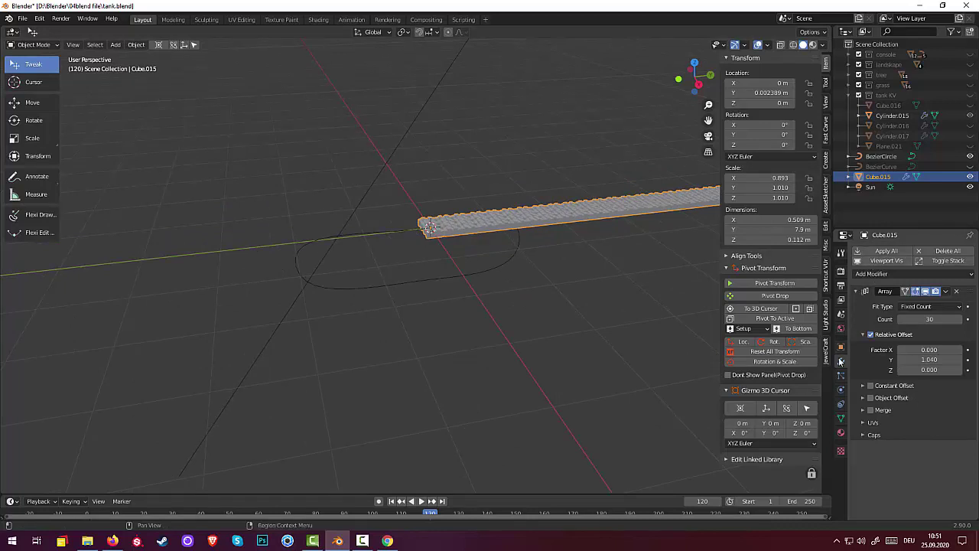
Step: Add a Curve modifier with BezierCircle as curve object and deform axis -Y
{"action": "left_click", "coordinate": [866, 274]}
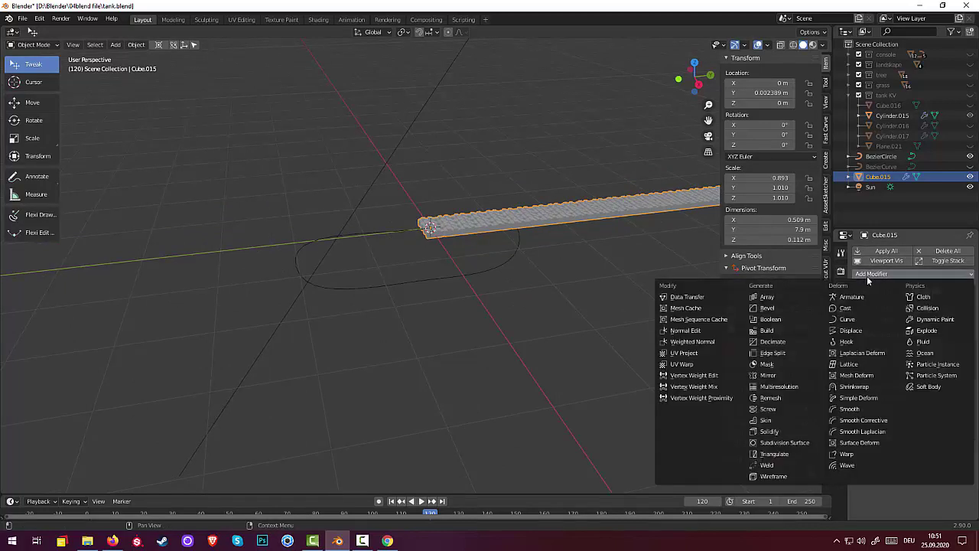
{"action": "left_click", "coordinate": [849, 320]}
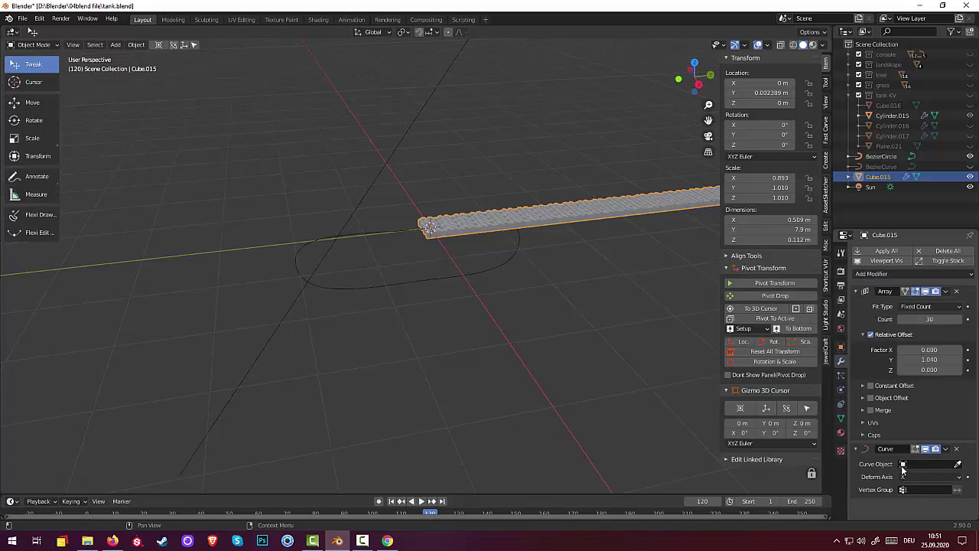
{"action": "left_click", "coordinate": [910, 463]}
{"action": "left_click", "coordinate": [879, 359]}
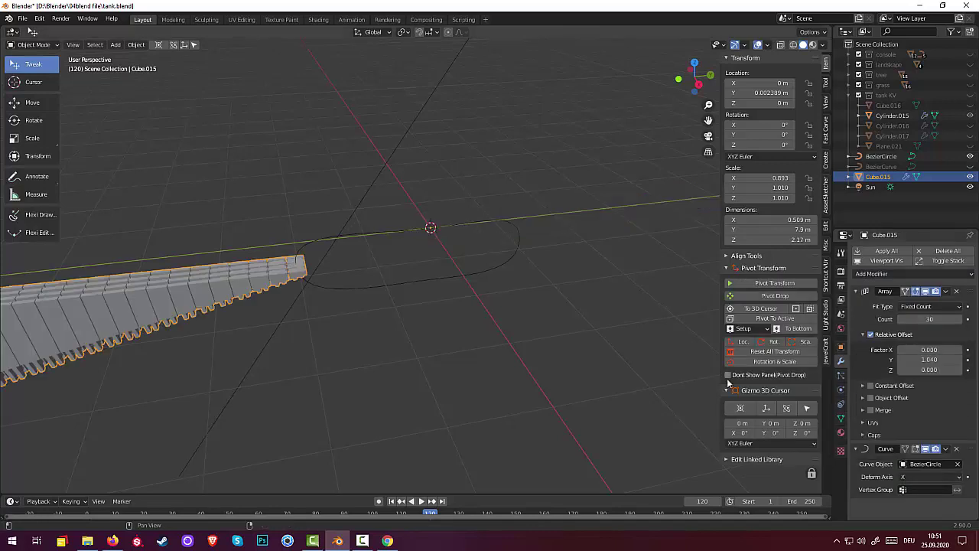
{"action": "middle_click_drag", "start_coordinate": [459, 340], "coordinate": [469, 347]}
{"action": "scroll", "coordinate": [469, 346], "scroll_direction": "down", "scroll_amount": 2}
{"action": "scroll", "coordinate": [471, 342], "scroll_direction": "down", "scroll_amount": 2}
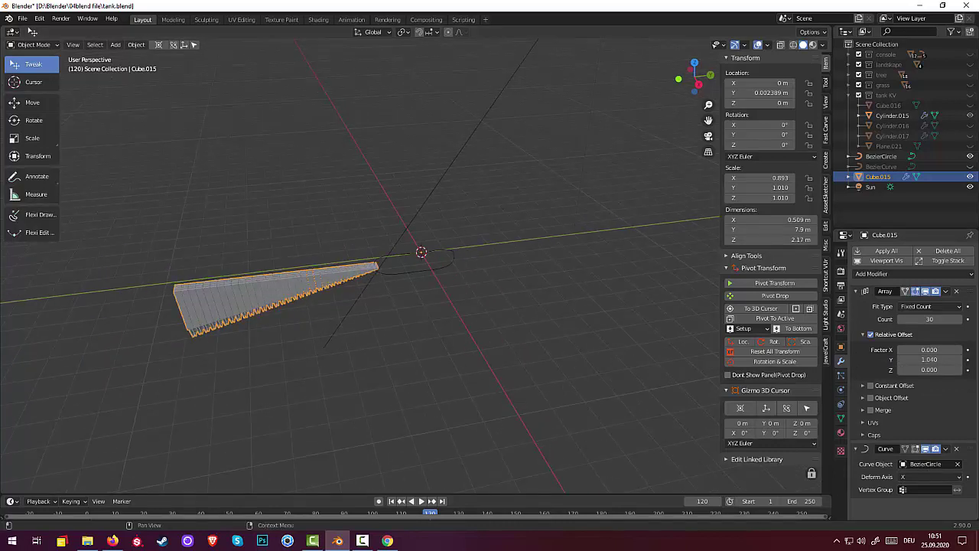
{"action": "left_click", "coordinate": [906, 479]}
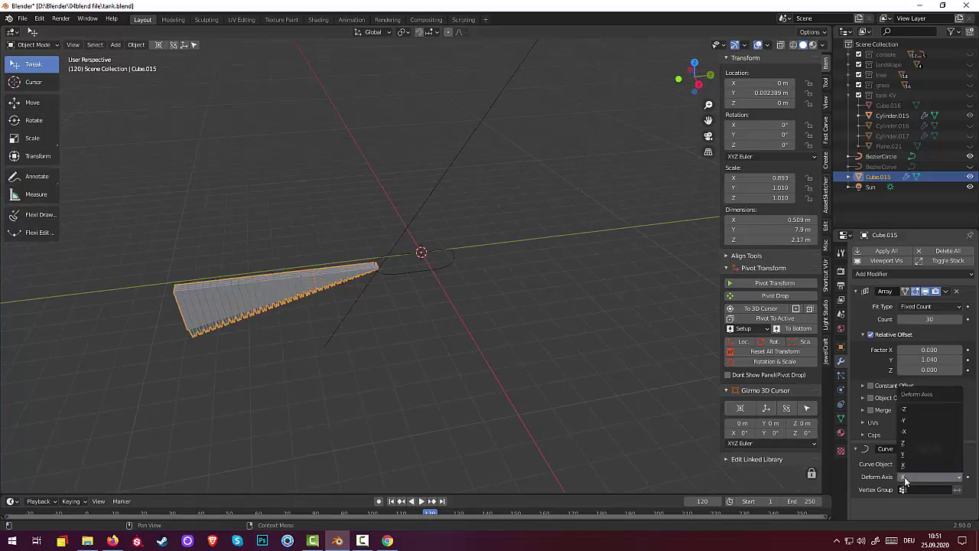
{"action": "left_click", "coordinate": [906, 423]}
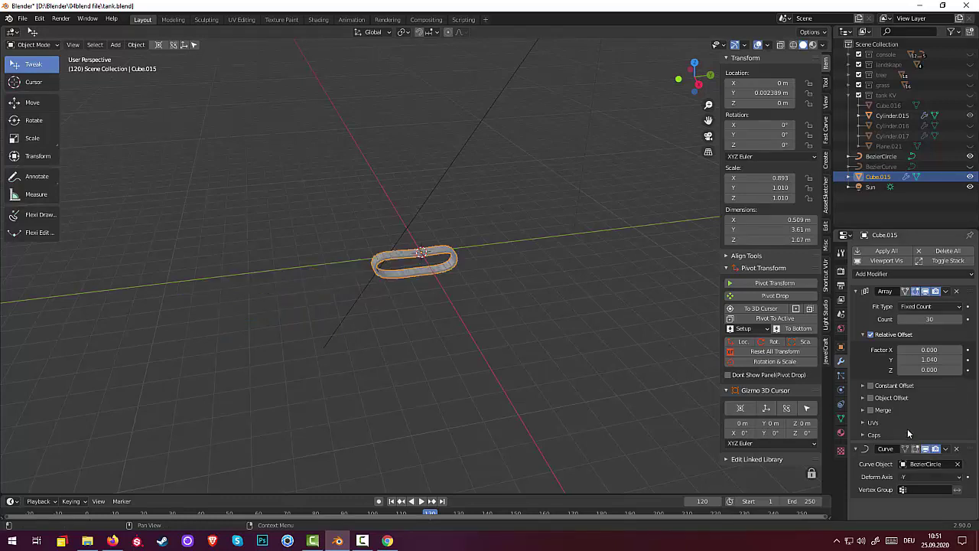
{"action": "scroll", "coordinate": [917, 480], "scroll_direction": "down", "scroll_amount": 3, "text": "ctrl"}
{"action": "scroll", "coordinate": [372, 224], "scroll_direction": "up", "scroll_amount": 2}
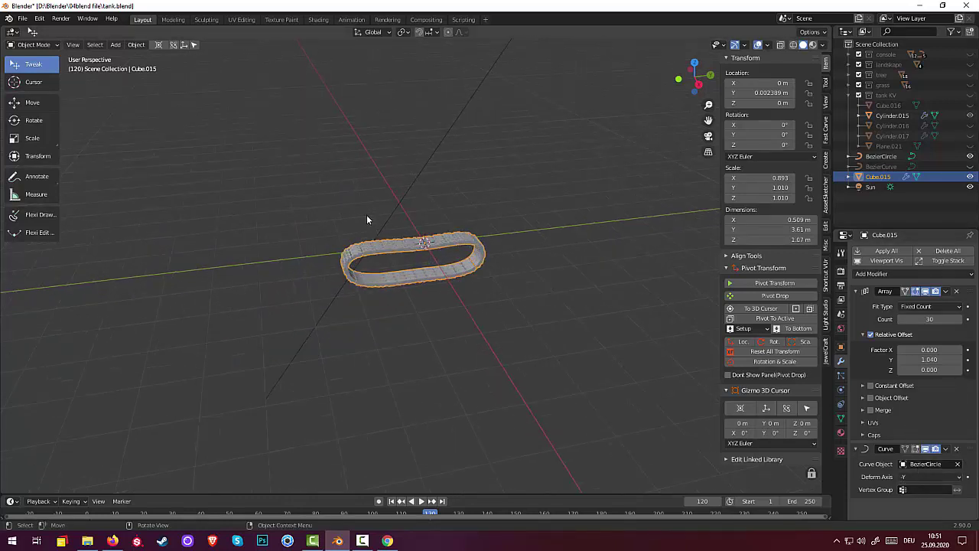
{"action": "scroll", "coordinate": [366, 214], "scroll_direction": "up", "scroll_amount": 7}
{"action": "mouse_move", "coordinate": [368, 220]}
{"action": "middle_mouse_down"}
{"action": "mouse_move", "coordinate": [477, 201]}
{"action": "mouse_move", "coordinate": [488, 176]}
{"action": "mouse_move", "coordinate": [468, 207]}
{"action": "mouse_move", "coordinate": [422, 236]}
{"action": "mouse_move", "coordinate": [391, 219]}
{"action": "mouse_move", "coordinate": [383, 188]}
{"action": "mouse_move", "coordinate": [193, 247]}
{"action": "mouse_move", "coordinate": [165, 246]}
{"action": "mouse_move", "coordinate": [199, 238]}
{"action": "mouse_move", "coordinate": [234, 270]}
{"action": "middle_mouse_up"}
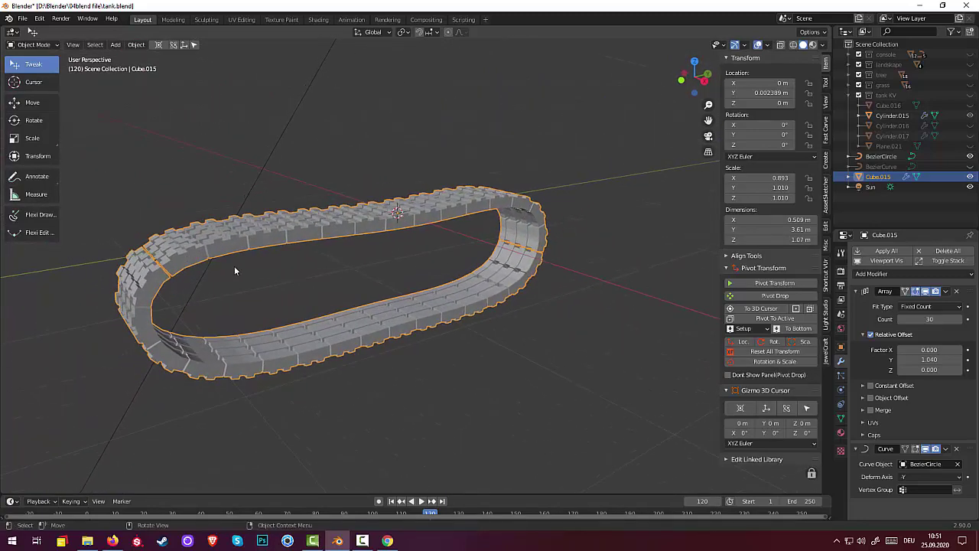
{"action": "left_click", "coordinate": [900, 319]}
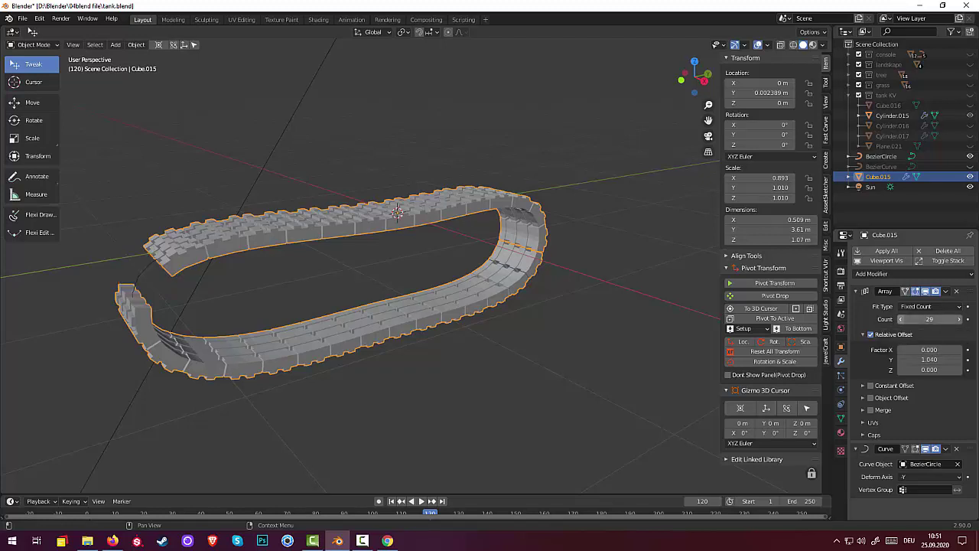
{"action": "left_click", "coordinate": [959, 319]}
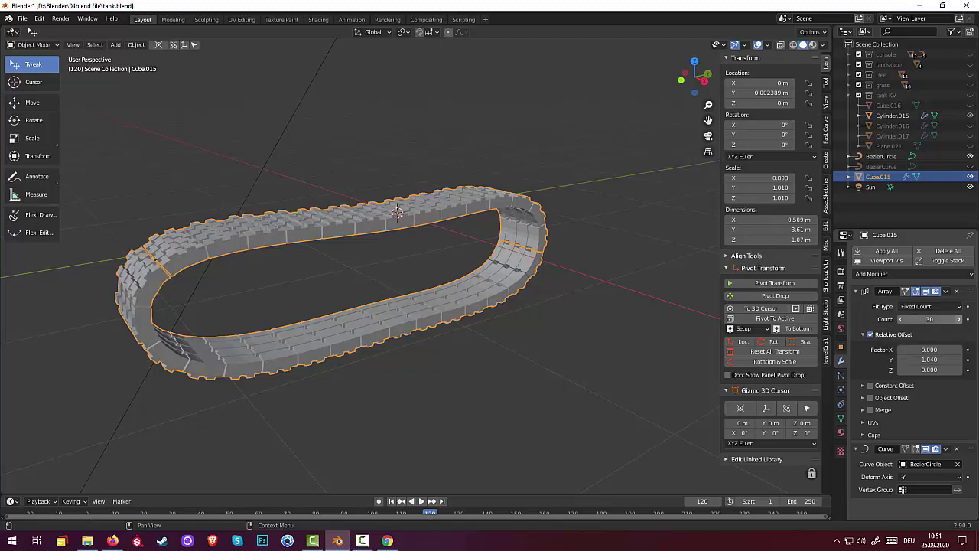
{"action": "mouse_move", "coordinate": [524, 329]}
{"action": "middle_mouse_down"}
{"action": "mouse_move", "coordinate": [509, 294]}
{"action": "mouse_move", "coordinate": [531, 338]}
{"action": "mouse_move", "coordinate": [555, 347]}
{"action": "mouse_move", "coordinate": [545, 347]}
{"action": "middle_mouse_up"}
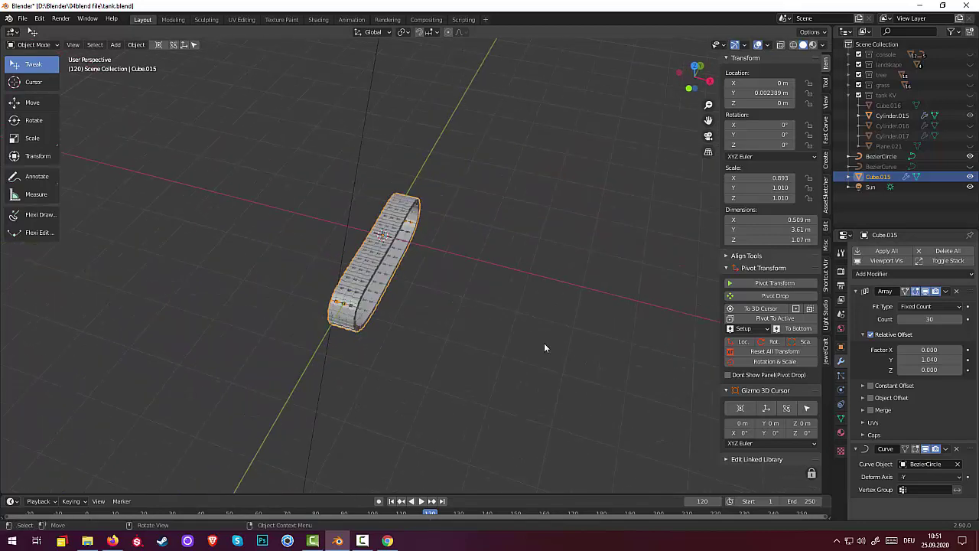
{"action": "left_click", "coordinate": [493, 336]}
{"action": "mouse_move", "coordinate": [483, 333]}
{"action": "middle_mouse_down"}
{"action": "mouse_move", "coordinate": [504, 335]}
{"action": "mouse_move", "coordinate": [474, 301]}
{"action": "mouse_move", "coordinate": [436, 304]}
{"action": "mouse_move", "coordinate": [427, 293]}
{"action": "mouse_move", "coordinate": [443, 264]}
{"action": "middle_mouse_up"}
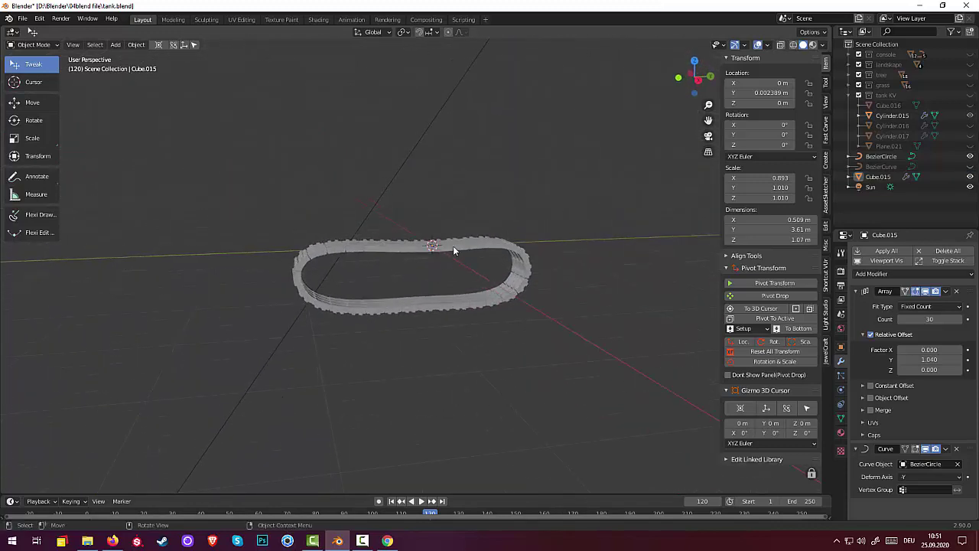
{"action": "left_click", "coordinate": [453, 245]}
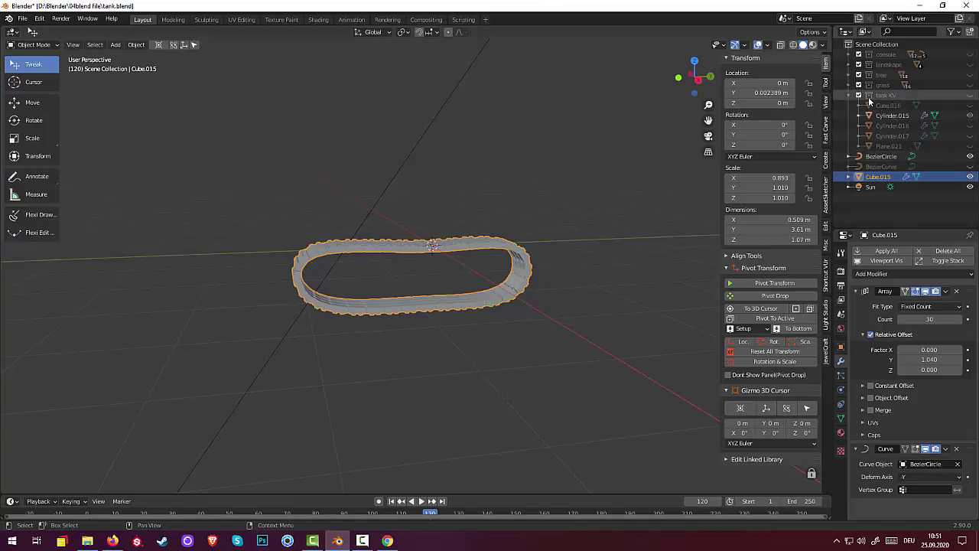
Step: Unhide the hidden tank parts and BezierCurve, leaving Cube.016 hidden
{"action": "left_click_drag", "start_coordinate": [970, 105], "coordinate": [971, 177]}
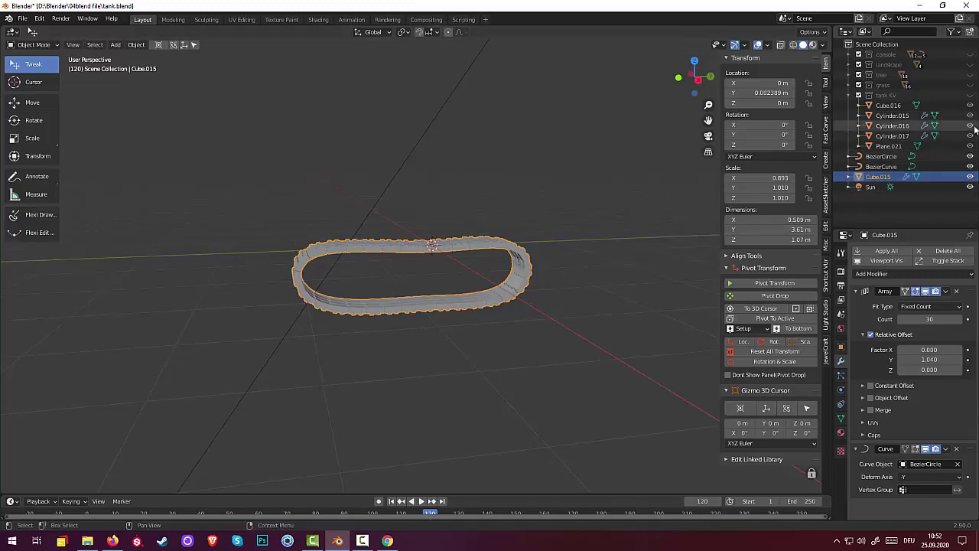
{"action": "left_click", "coordinate": [969, 106]}
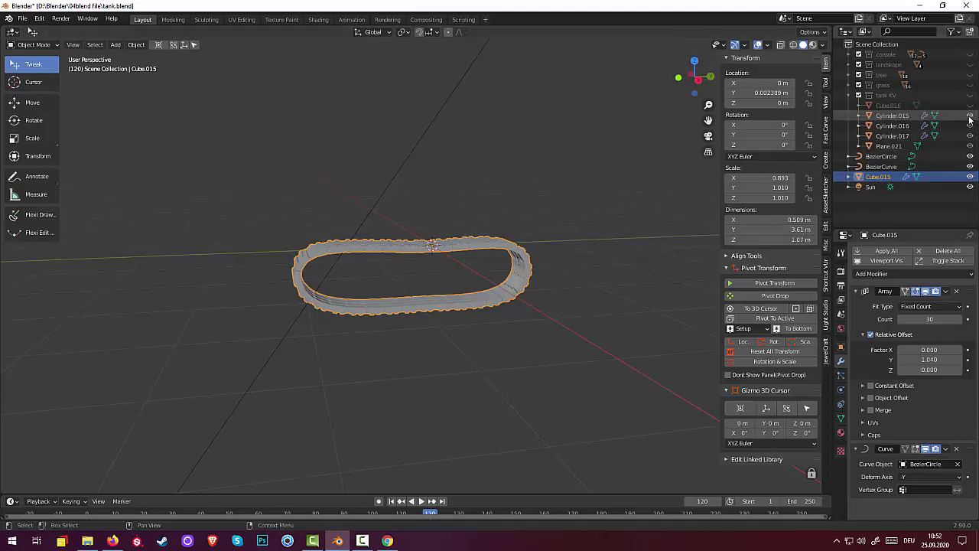
{"action": "left_click", "coordinate": [970, 126]}
{"action": "left_click", "coordinate": [970, 125]}
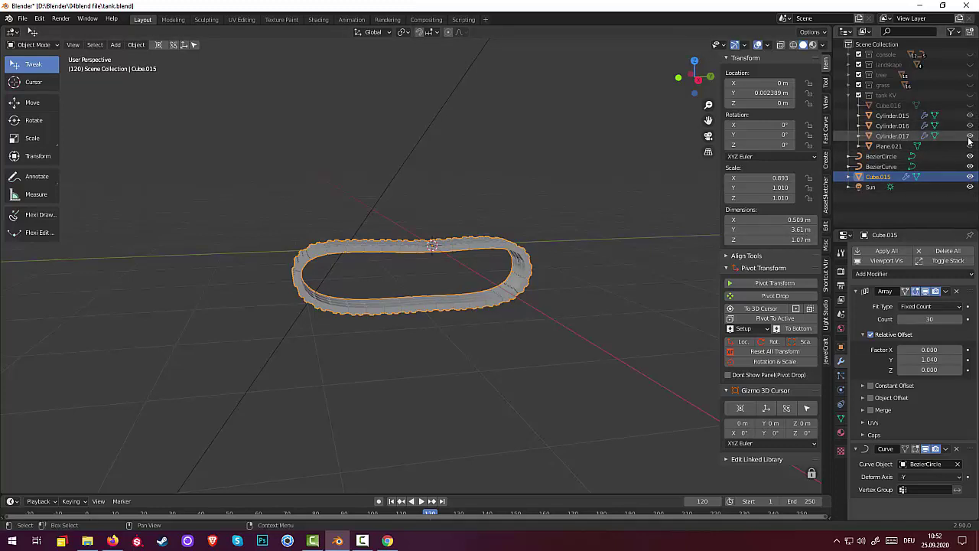
{"action": "left_click", "coordinate": [478, 276]}
{"action": "middle_click_drag", "start_coordinate": [540, 278], "coordinate": [569, 312]}
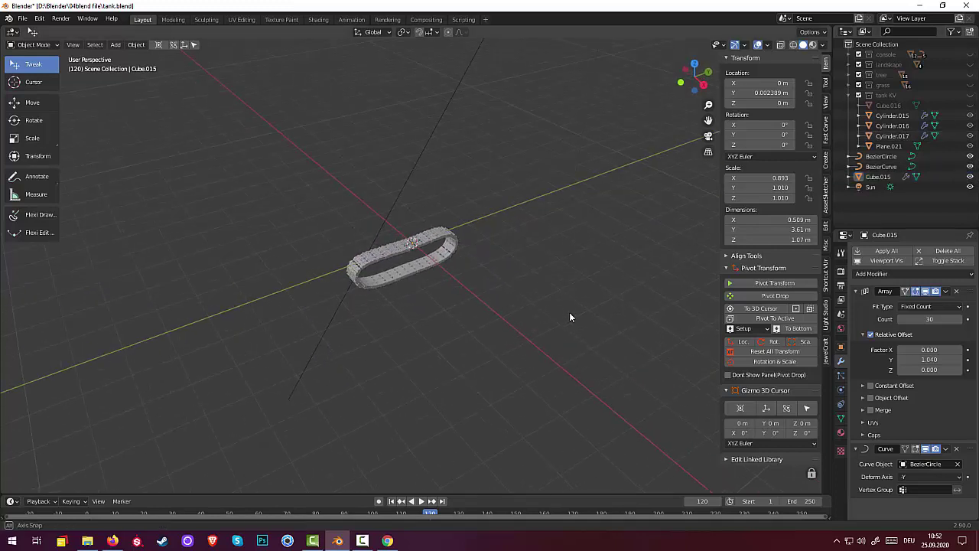
{"action": "left_click", "coordinate": [970, 146]}
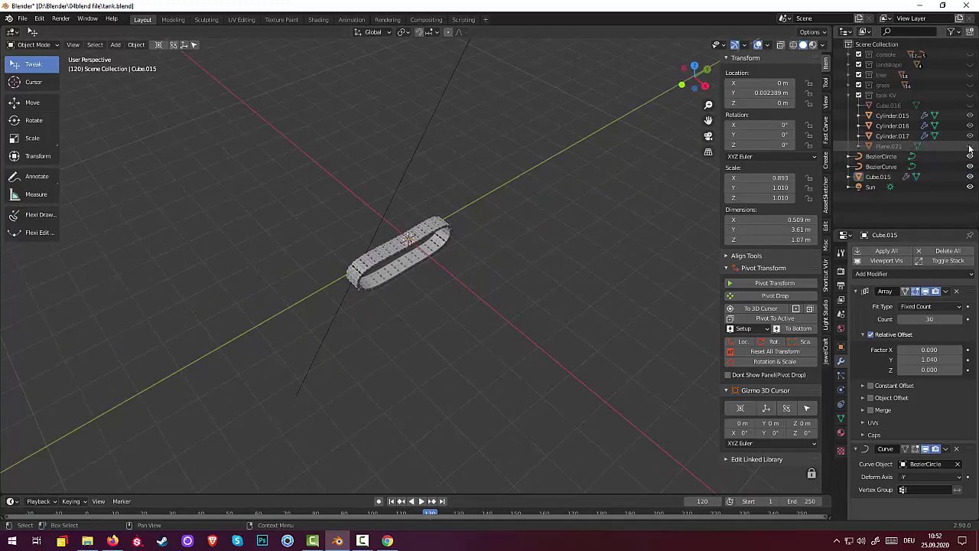
{"action": "left_click", "coordinate": [970, 148]}
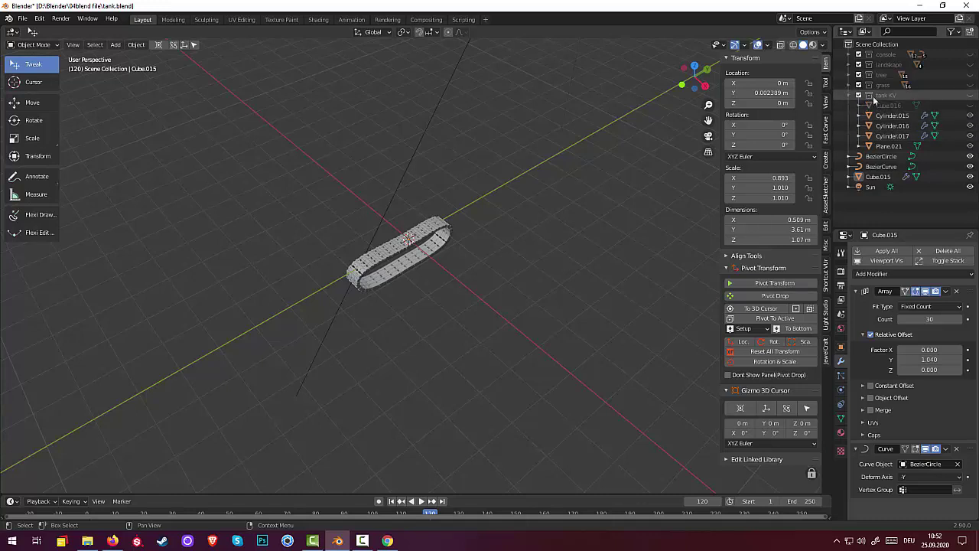
Step: Show the tank KV collection again and select the Cube.015 track strip
{"action": "left_click", "coordinate": [970, 94]}
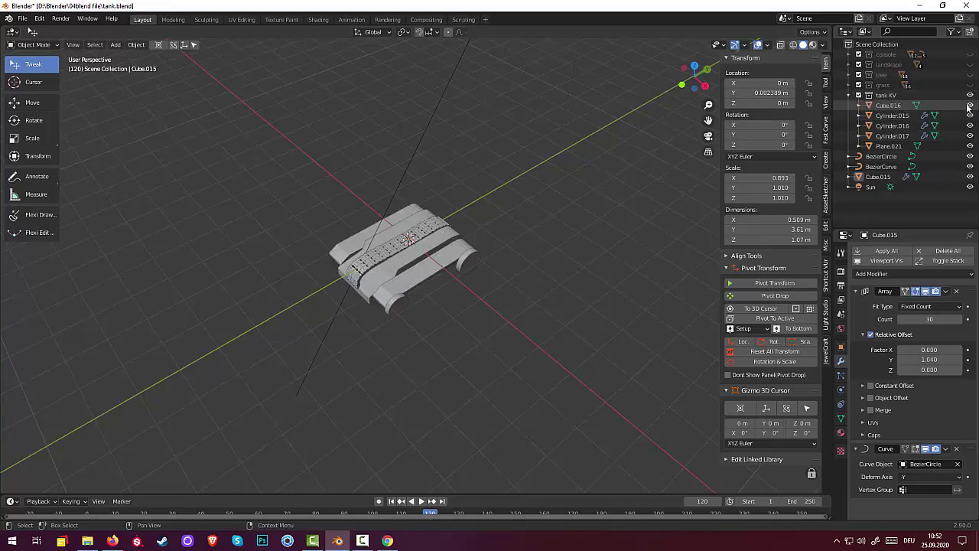
{"action": "middle_click_drag", "start_coordinate": [535, 230], "coordinate": [383, 289]}
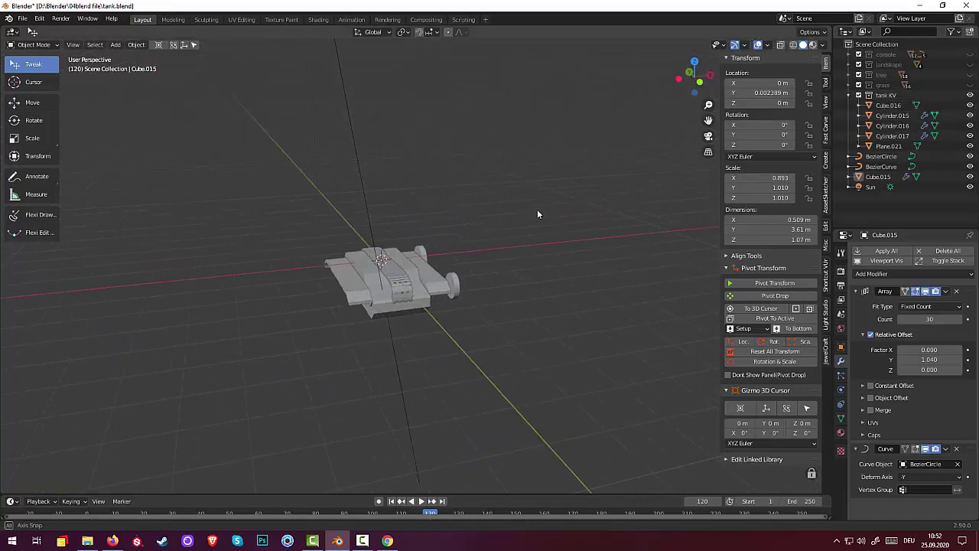
{"action": "left_click", "coordinate": [392, 294]}
{"action": "middle_click_drag", "start_coordinate": [428, 298], "coordinate": [481, 311]}
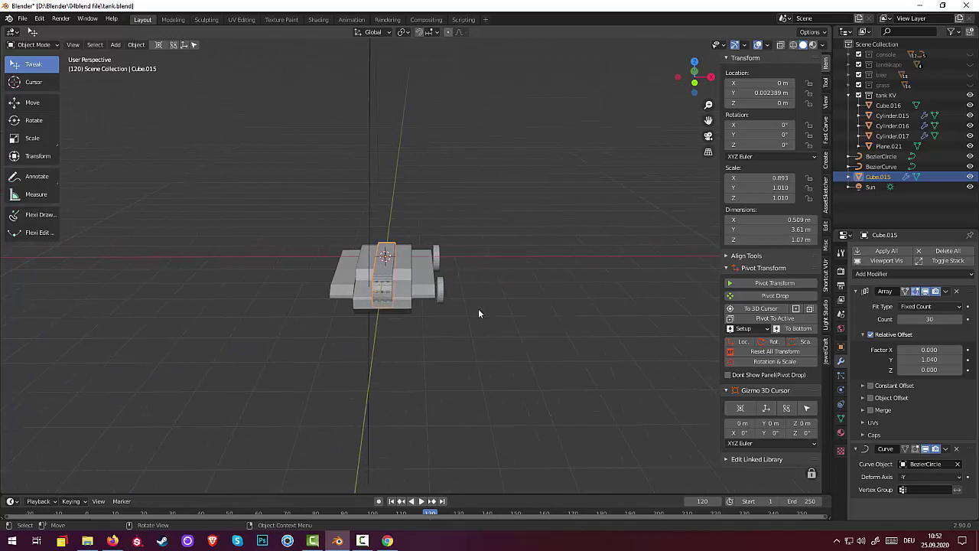
Step: In Top view, move the Cube.015 track loop along X to -1.0585 m beside the hull
{"action": "key", "text": "KP_7"}
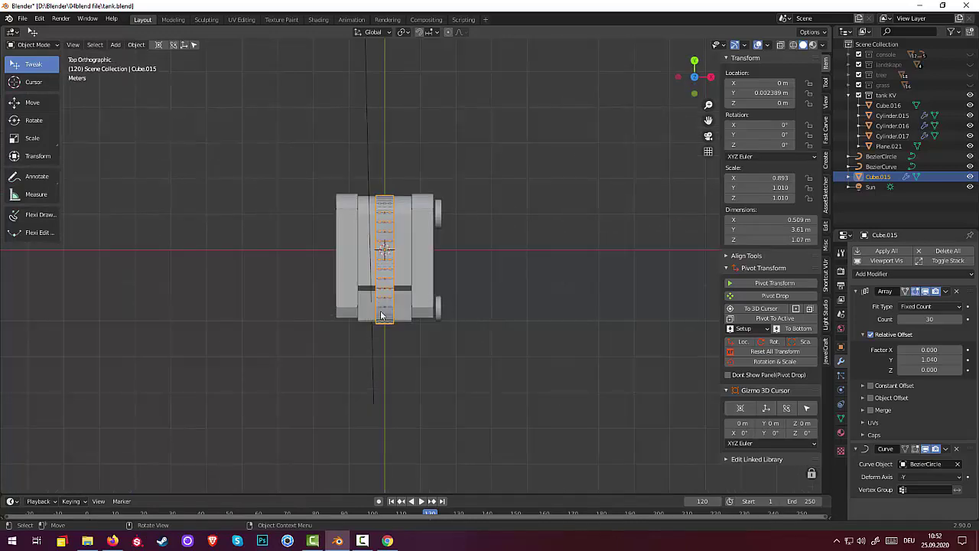
{"action": "left_click_drag", "start_coordinate": [381, 315], "coordinate": [339, 301]}
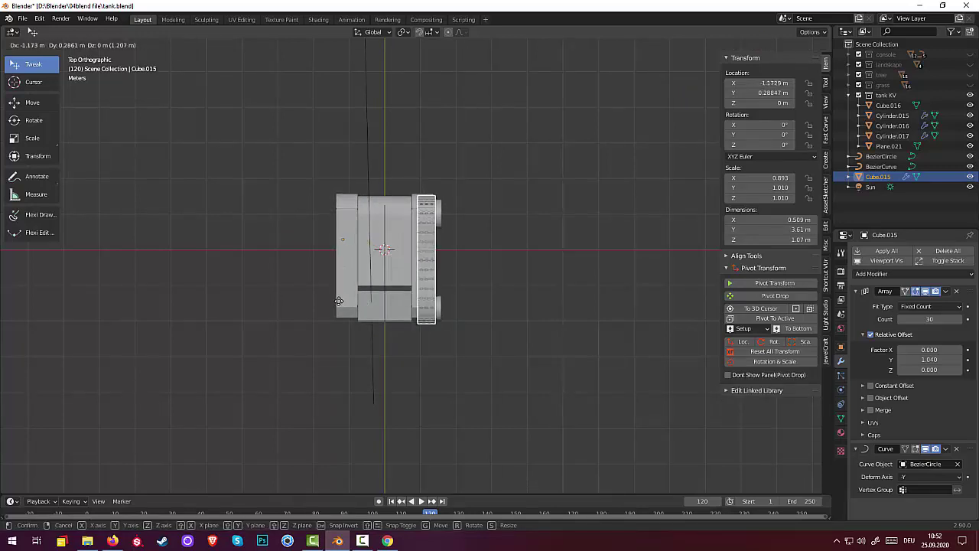
{"action": "right_click", "coordinate": [339, 300]}
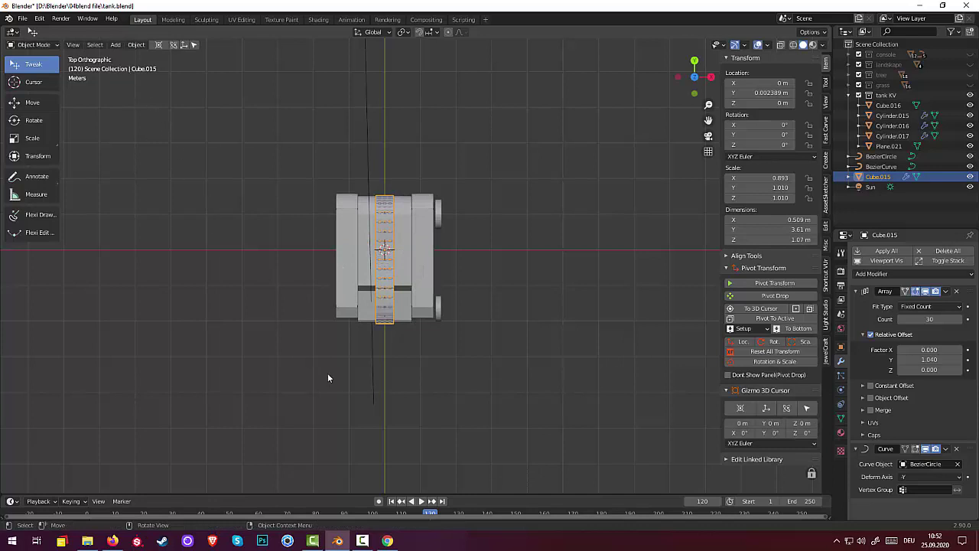
{"action": "key", "text": "g"}
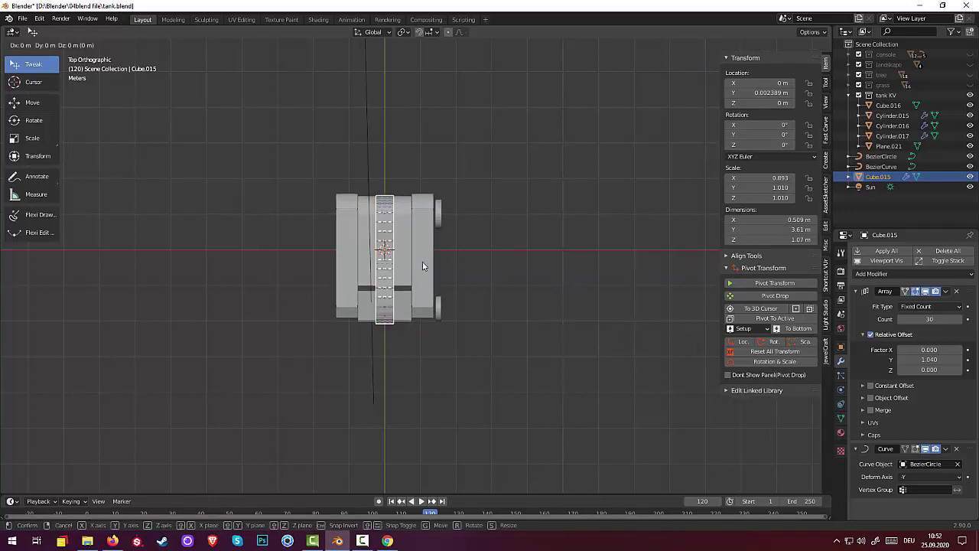
{"action": "key", "text": "x"}
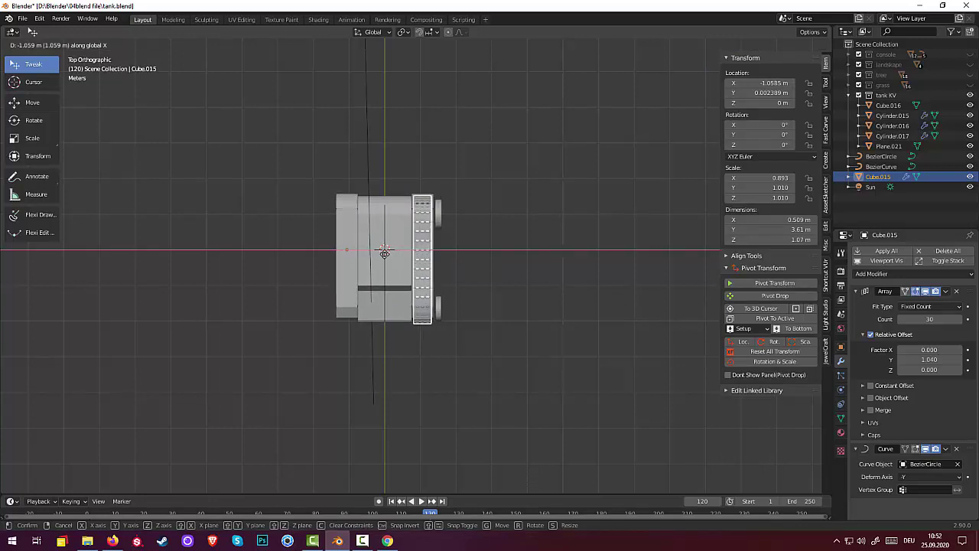
{"action": "left_click", "coordinate": [384, 252]}
{"action": "mouse_move", "coordinate": [528, 282]}
{"action": "middle_mouse_down"}
{"action": "mouse_move", "coordinate": [490, 244]}
{"action": "mouse_move", "coordinate": [450, 153]}
{"action": "mouse_move", "coordinate": [446, 180]}
{"action": "middle_mouse_up"}
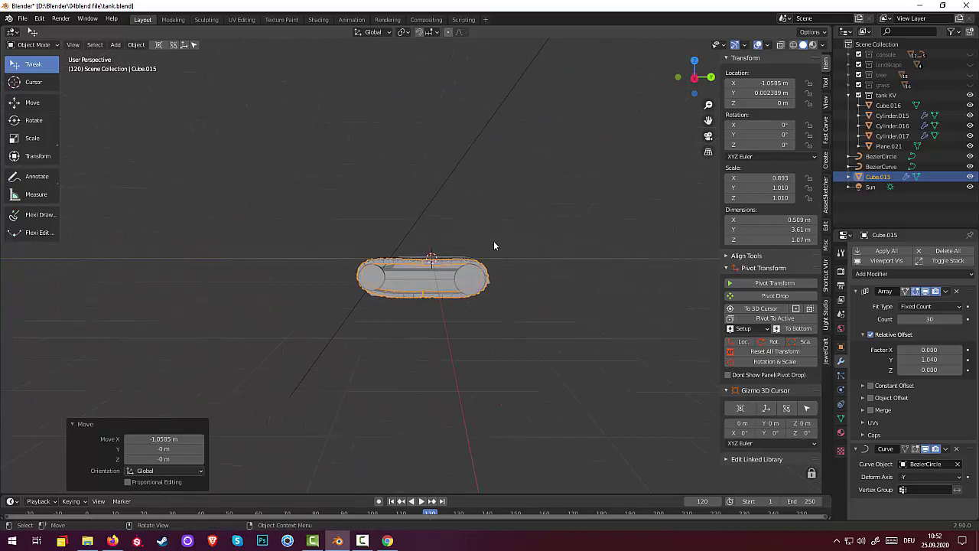
Step: Switch to the right side view and zoom in, cancelling a trial vertical move of the strip
{"action": "key", "text": "KP_3"}
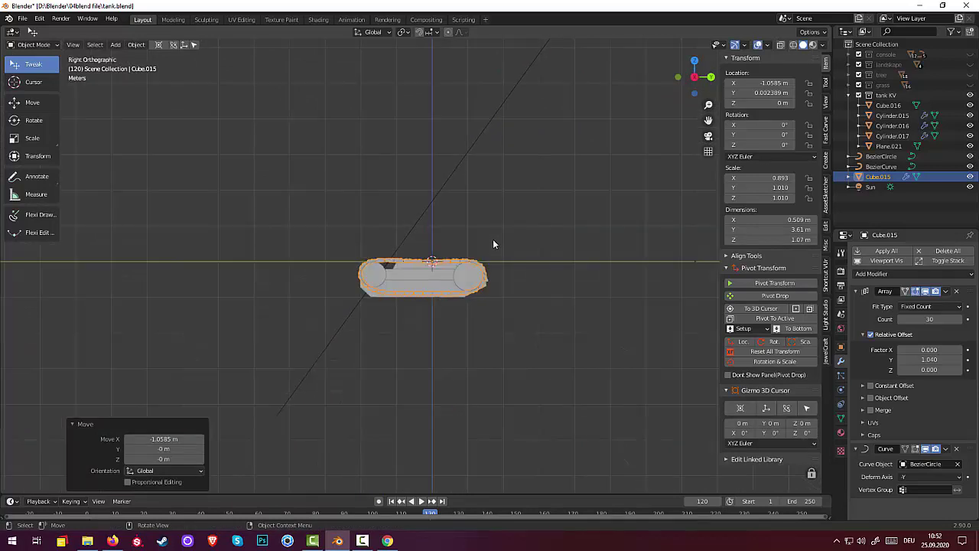
{"action": "scroll", "coordinate": [482, 277], "scroll_direction": "up", "scroll_amount": 2}
{"action": "scroll", "coordinate": [479, 280], "scroll_direction": "up", "scroll_amount": 3}
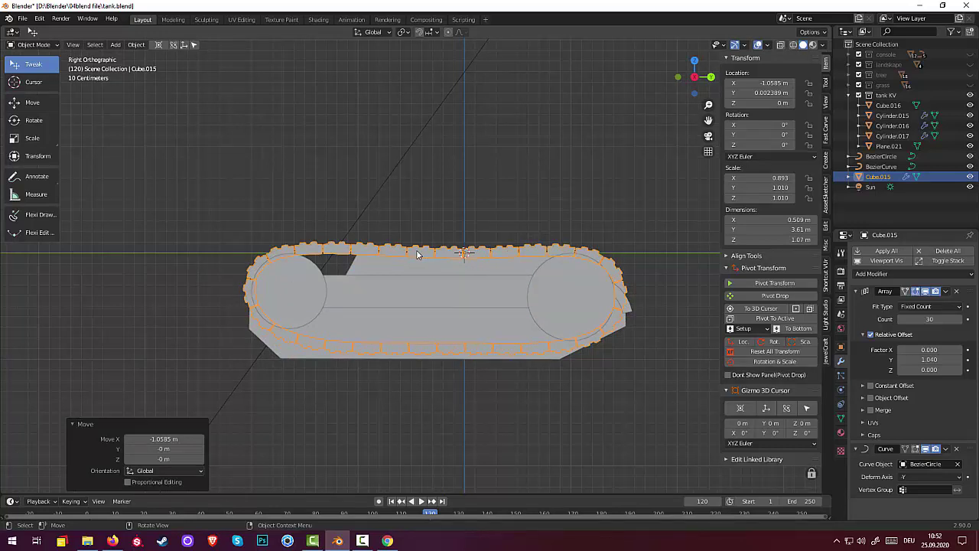
{"action": "key", "text": "g"}
{"action": "key", "text": "z"}
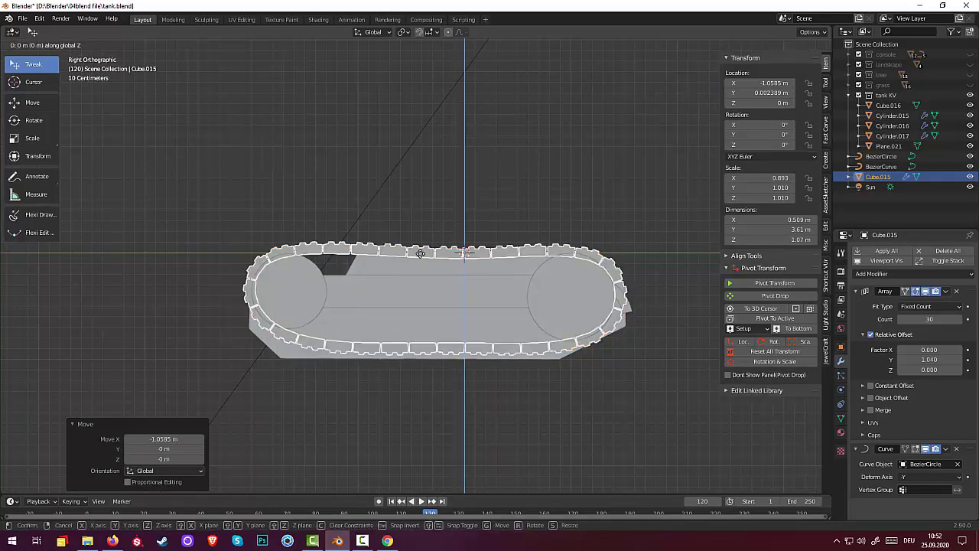
{"action": "right_click", "coordinate": [421, 258]}
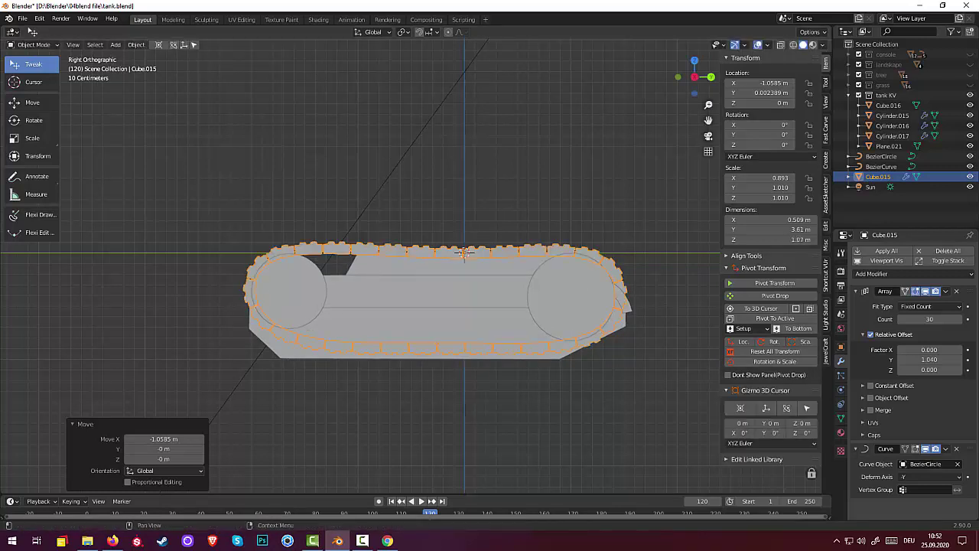
Step: Apply the strip's Array and then Curve modifier, and begin moving the track loop vertically
{"action": "left_click", "coordinate": [945, 291]}
{"action": "left_click", "coordinate": [902, 303]}
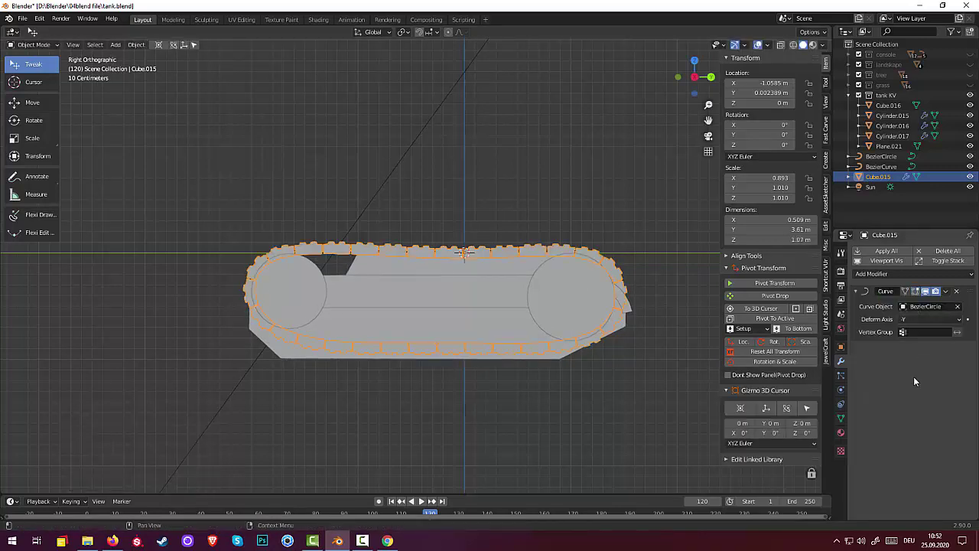
{"action": "left_click", "coordinate": [946, 291]}
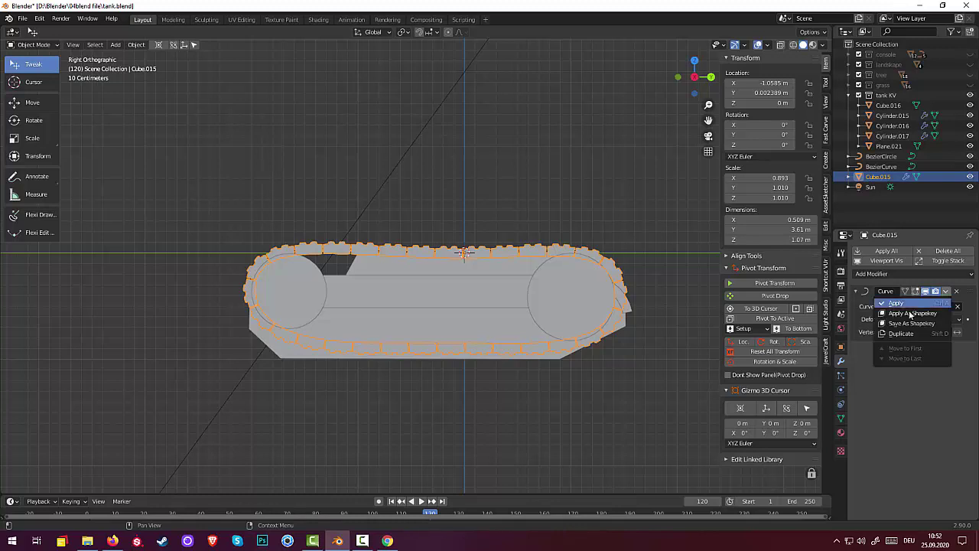
{"action": "left_click", "coordinate": [897, 304]}
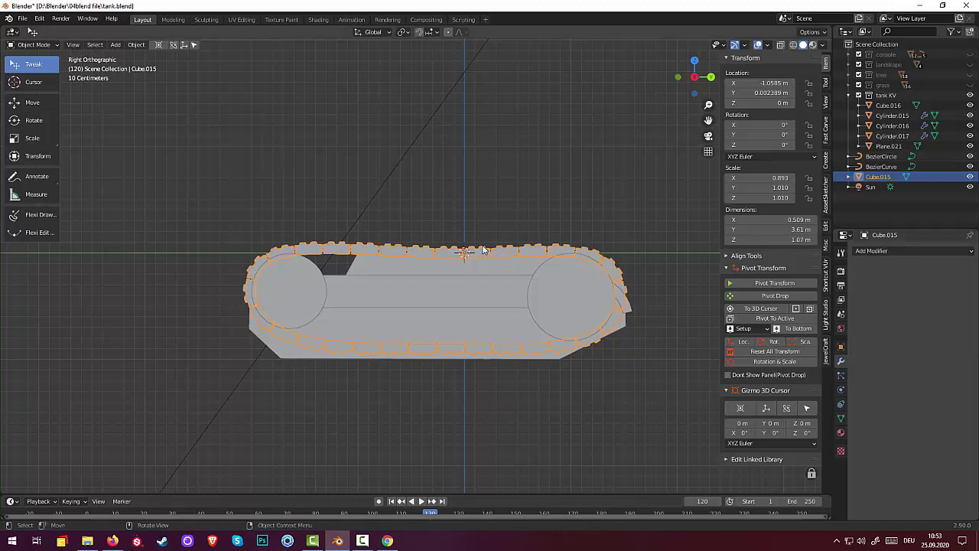
{"action": "key", "text": "g"}
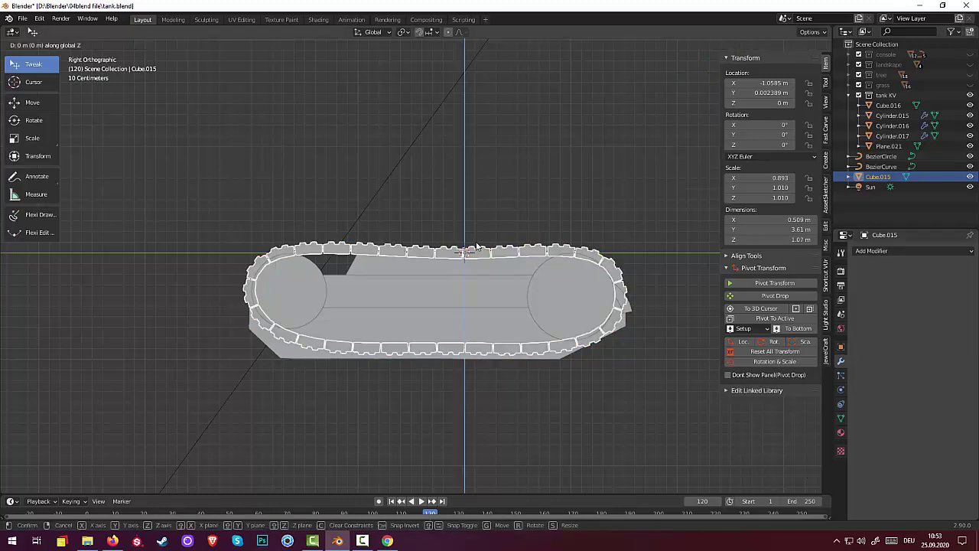
{"action": "key", "text": "z"}
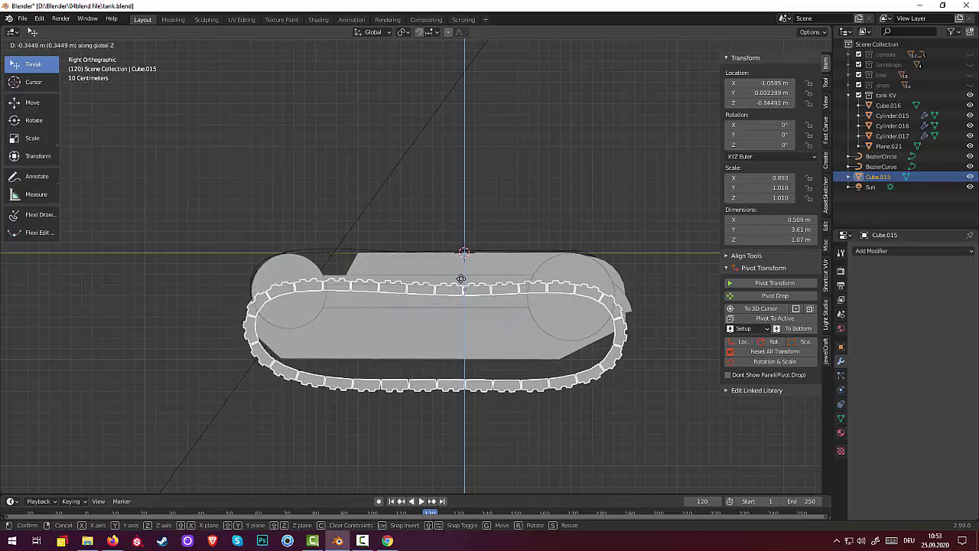
Step: Lower the track loop about 0.34 m and move road wheels Cylinder.017 and Cylinder.016 down
{"action": "left_click", "coordinate": [463, 282]}
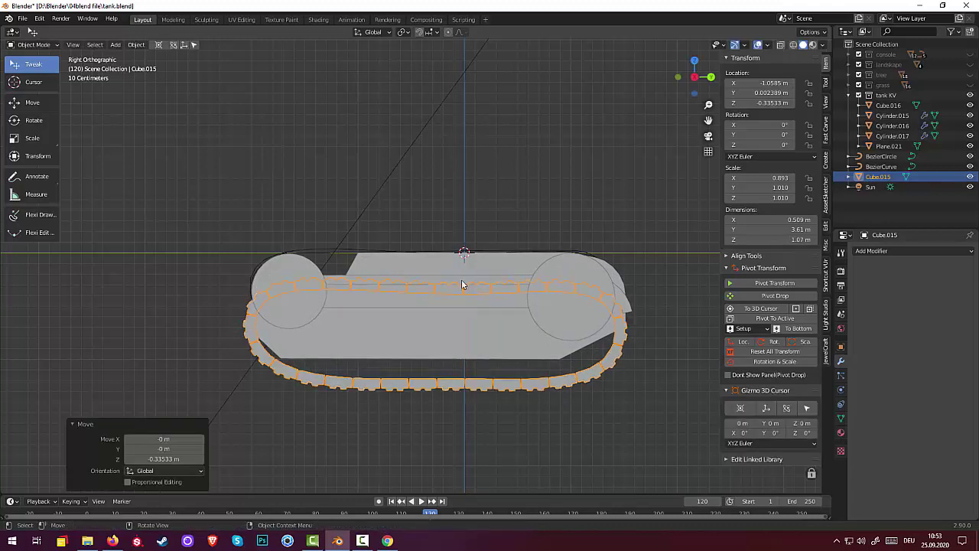
{"action": "left_click", "coordinate": [277, 278]}
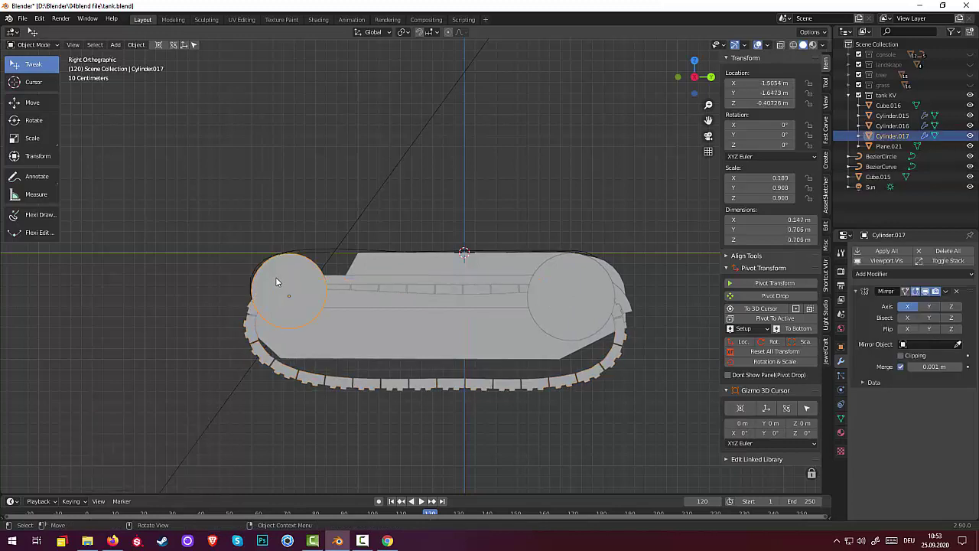
{"action": "key", "text": "g"}
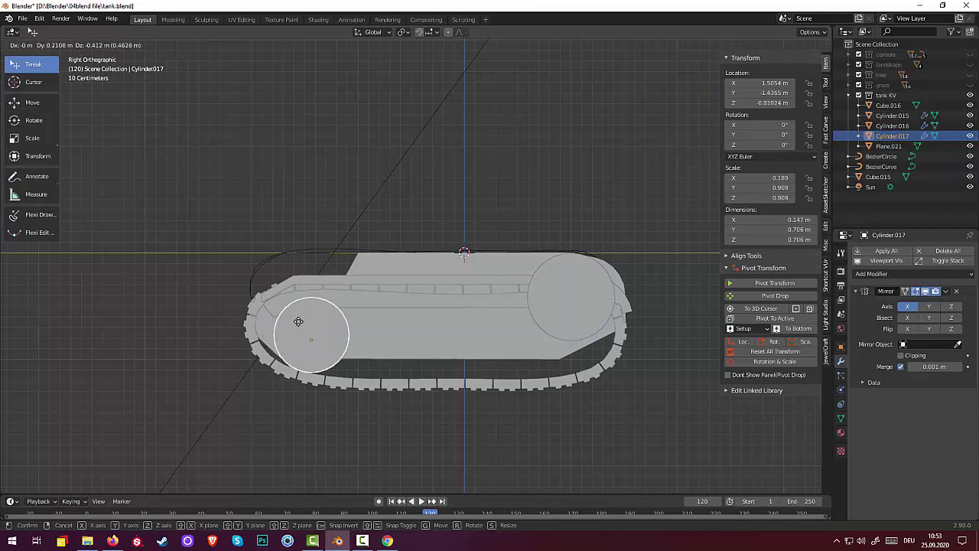
{"action": "left_click", "coordinate": [282, 316]}
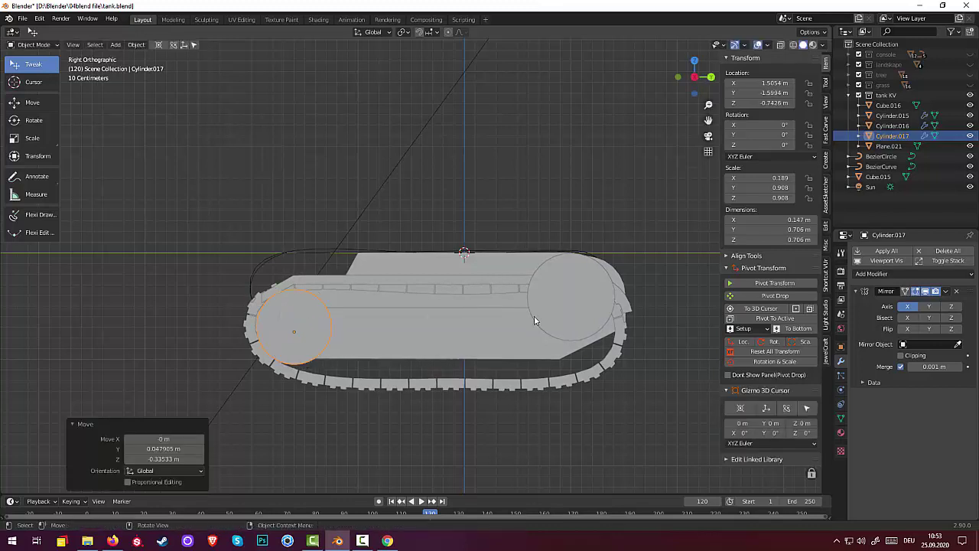
{"action": "left_click", "coordinate": [578, 320]}
{"action": "key", "text": "g"}
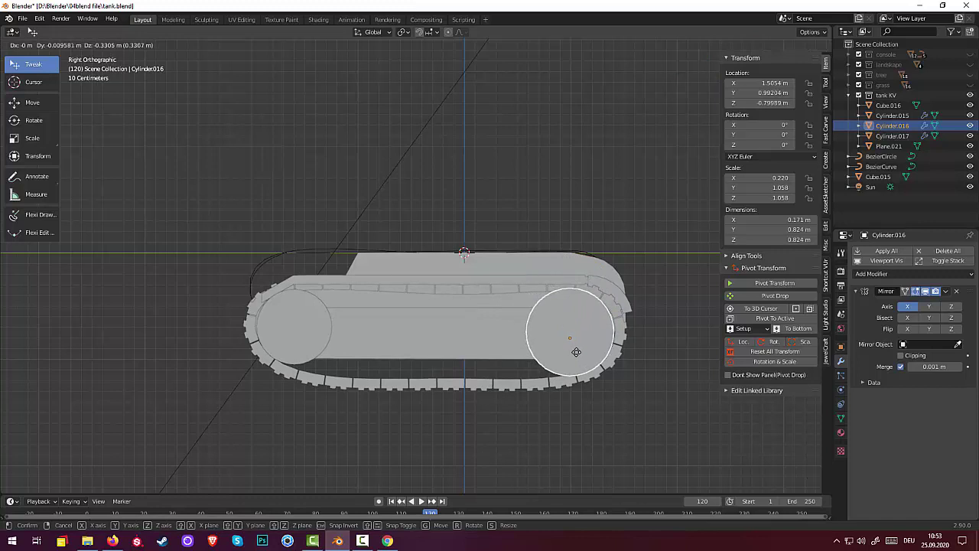
{"action": "left_click", "coordinate": [576, 351]}
Step: Shrink road wheel Cylinder.016 slightly and nudge it into position inside the track
{"action": "key", "text": "g"}
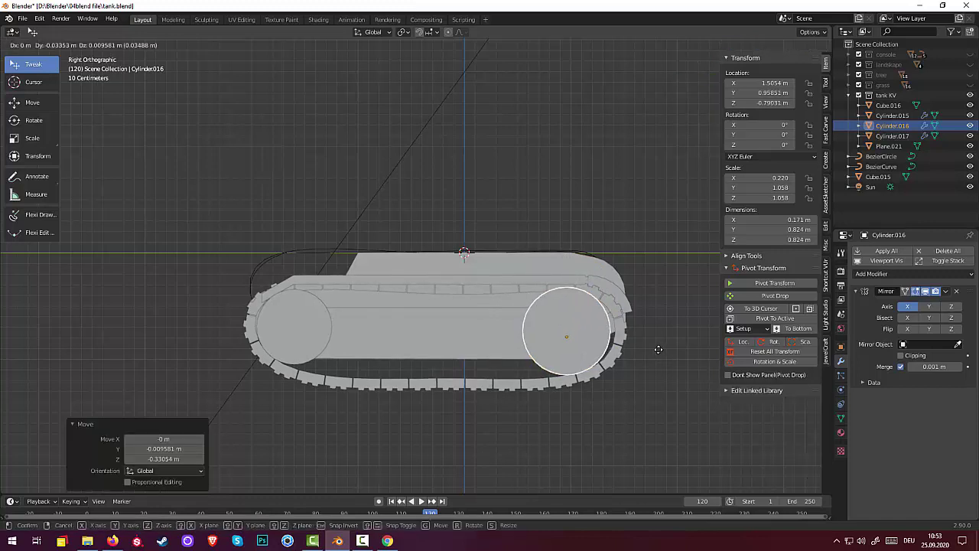
{"action": "key", "text": "s"}
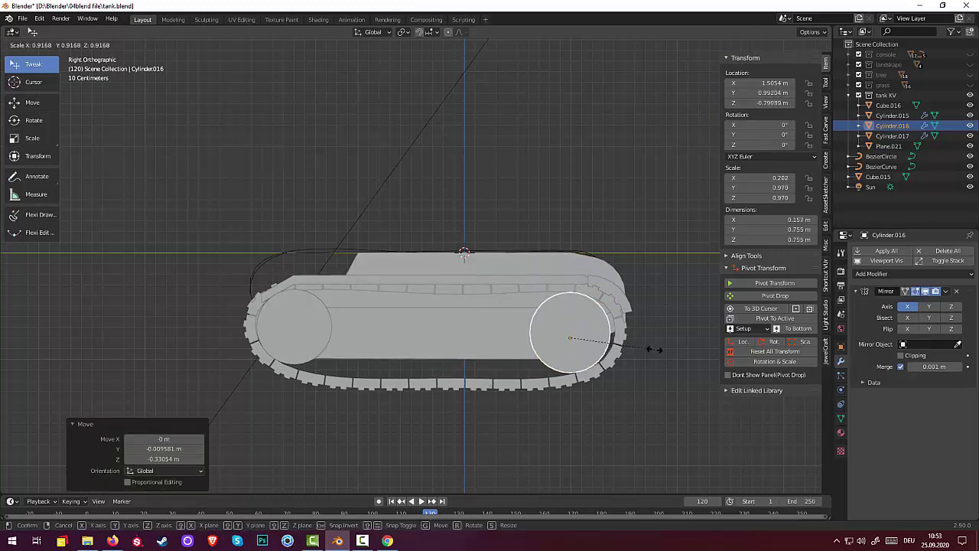
{"action": "left_click", "coordinate": [654, 349]}
{"action": "left_click", "coordinate": [582, 341]}
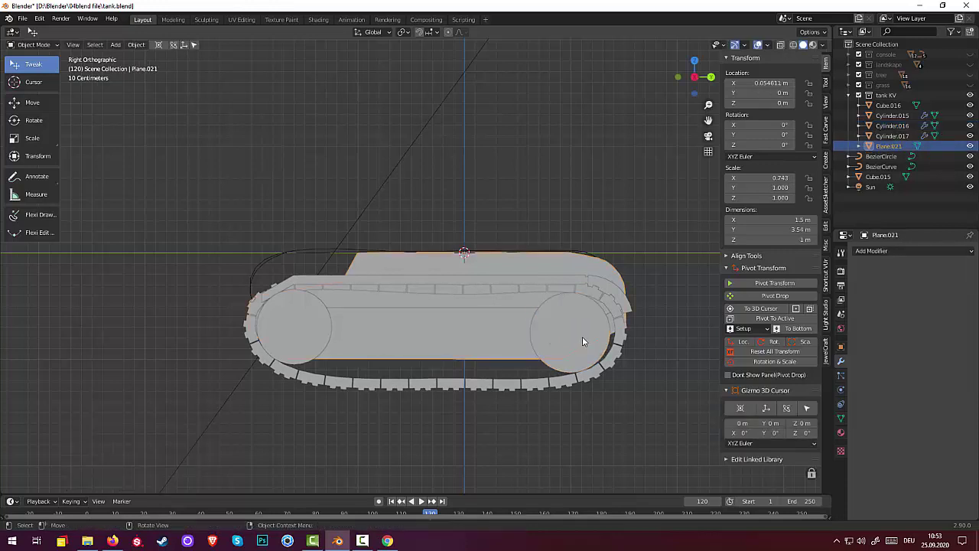
{"action": "left_click", "coordinate": [583, 338]}
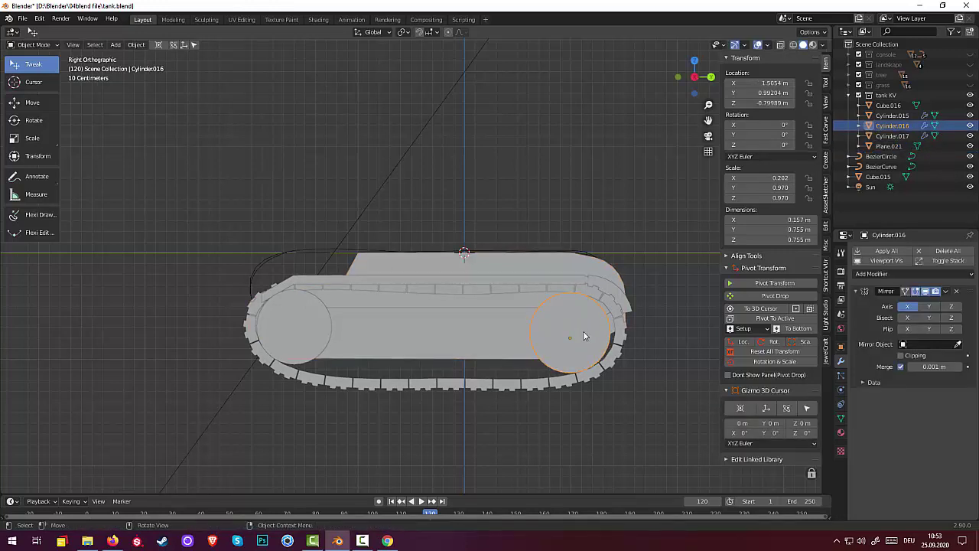
{"action": "key", "text": "g"}
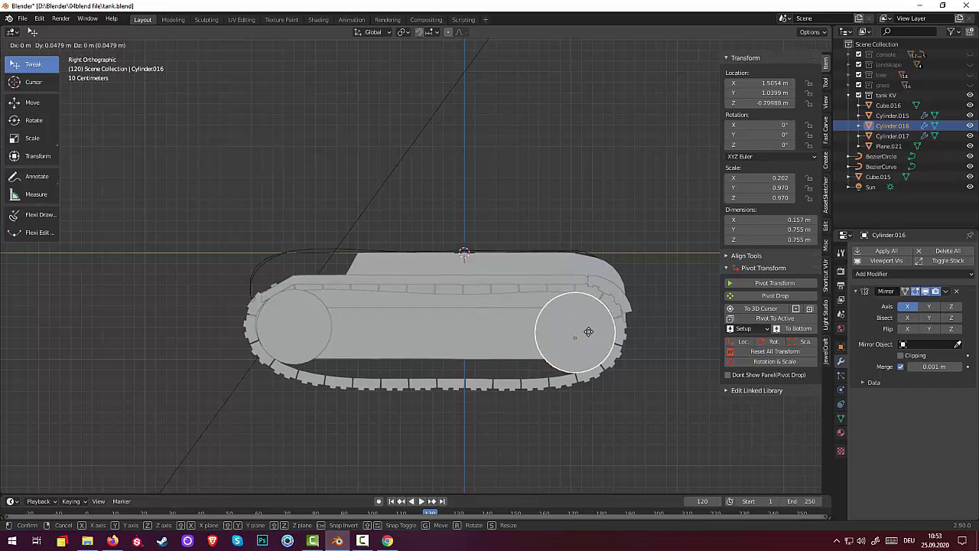
{"action": "left_click", "coordinate": [587, 330]}
Step: Nudge road wheel Cylinder.017 into place and orbit to inspect the track from the side
{"action": "left_click", "coordinate": [299, 332]}
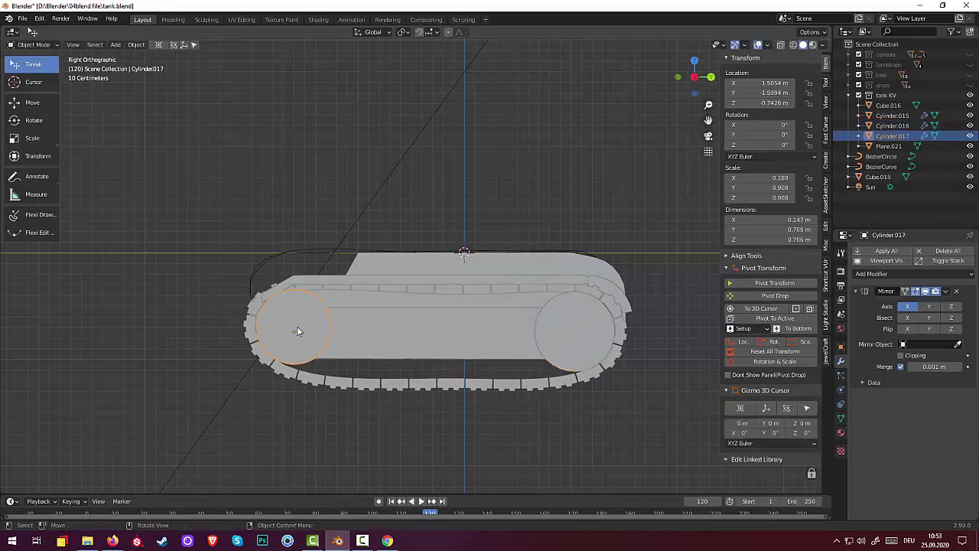
{"action": "key", "text": "g"}
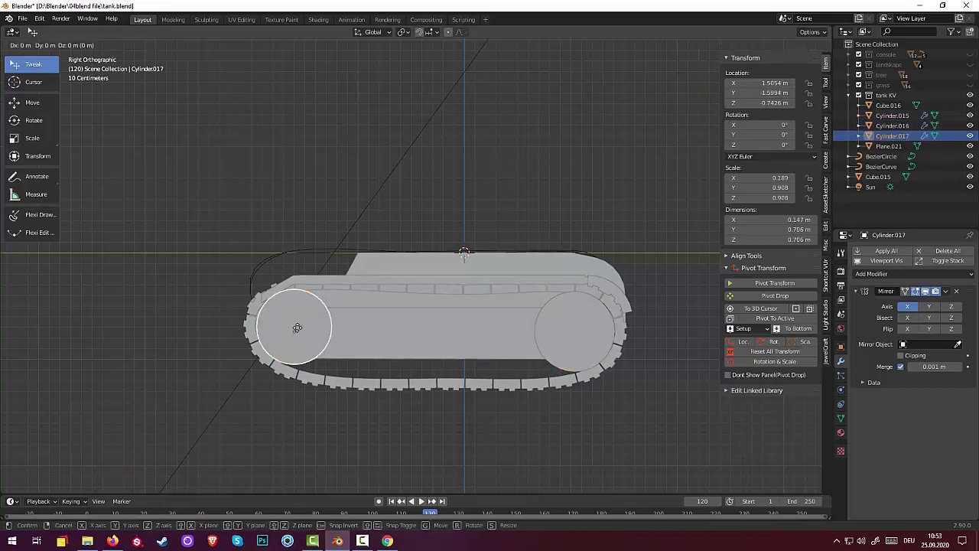
{"action": "left_click", "coordinate": [296, 328]}
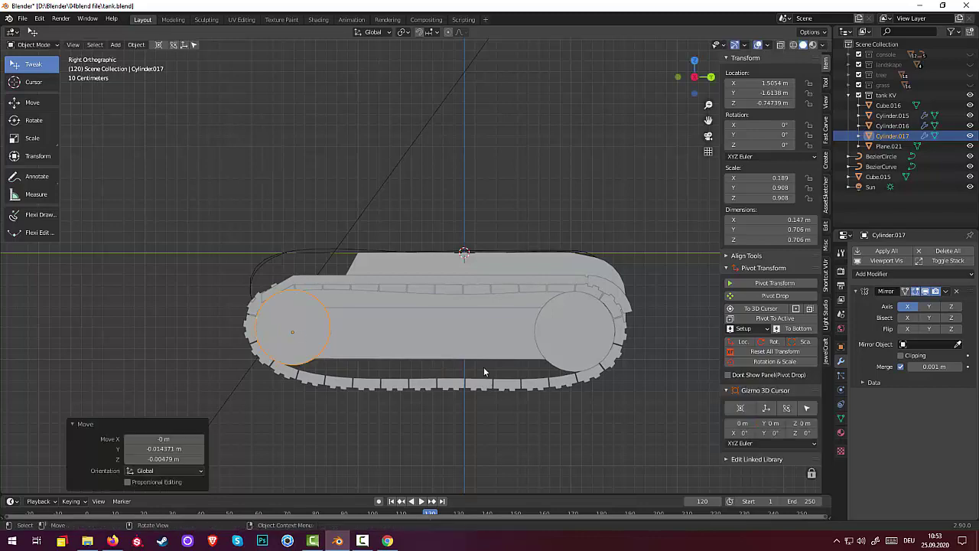
{"action": "mouse_move", "coordinate": [484, 367]}
{"action": "middle_mouse_down"}
{"action": "mouse_move", "coordinate": [531, 415]}
{"action": "mouse_move", "coordinate": [580, 398]}
{"action": "middle_mouse_up"}
{"action": "mouse_move", "coordinate": [595, 396]}
{"action": "middle_mouse_down"}
{"action": "mouse_move", "coordinate": [544, 398]}
{"action": "mouse_move", "coordinate": [561, 345]}
{"action": "mouse_move", "coordinate": [452, 354]}
{"action": "mouse_move", "coordinate": [437, 334]}
{"action": "mouse_move", "coordinate": [480, 304]}
{"action": "mouse_move", "coordinate": [556, 301]}
{"action": "middle_mouse_up"}
Step: Lower the track loop Cube.015 vertically to a new height
{"action": "left_click", "coordinate": [431, 291]}
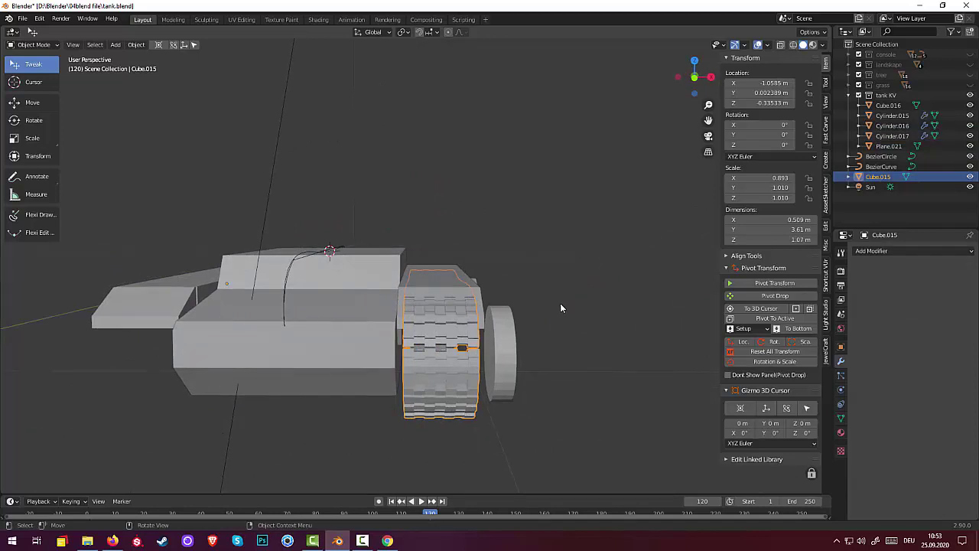
{"action": "key", "text": "g"}
{"action": "key", "text": "z"}
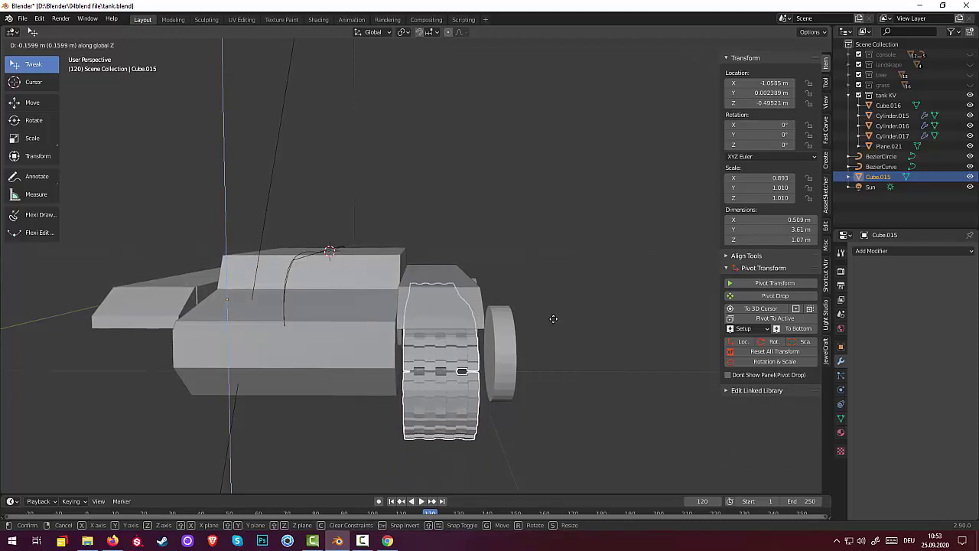
{"action": "left_click", "coordinate": [553, 316]}
{"action": "mouse_move", "coordinate": [553, 316]}
{"action": "middle_mouse_down"}
{"action": "mouse_move", "coordinate": [586, 324]}
{"action": "mouse_move", "coordinate": [488, 326]}
{"action": "middle_mouse_up"}
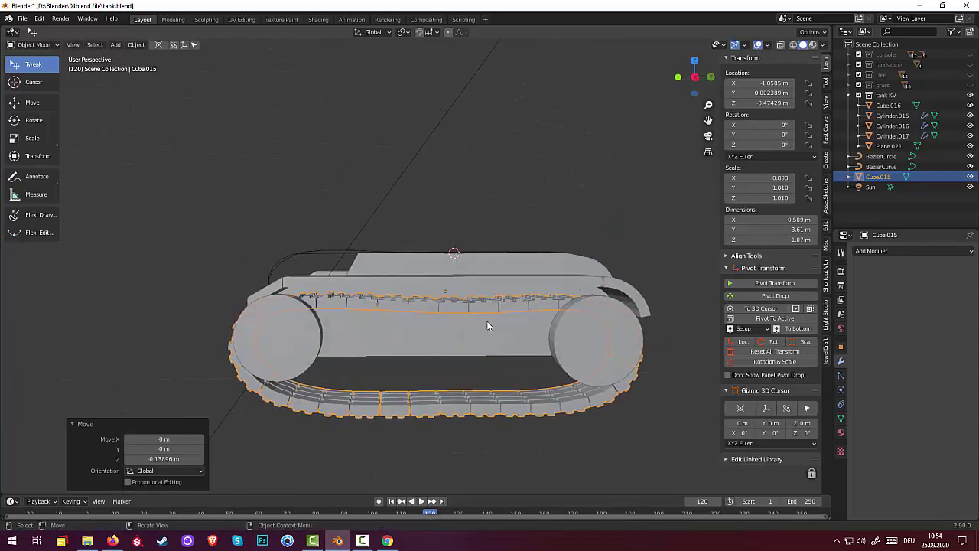
Step: In the right side view, move rear wheel Cylinder.016 and front wheel Cylinder.017 down
{"action": "left_click", "coordinate": [593, 351]}
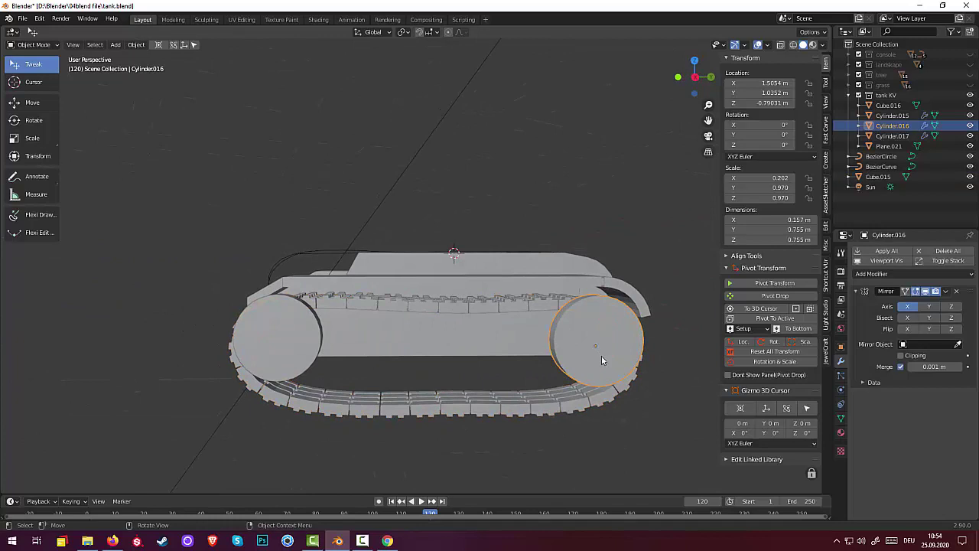
{"action": "key", "text": "KP_3"}
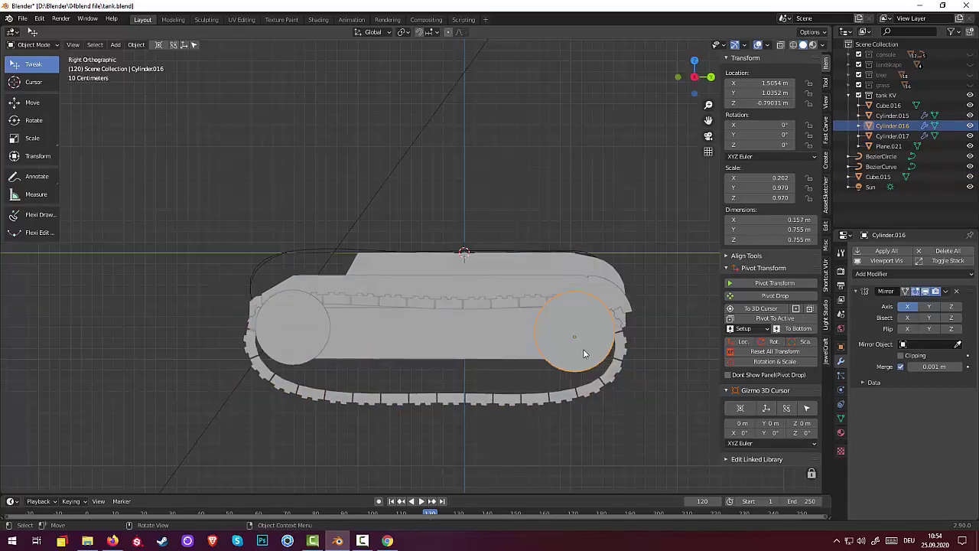
{"action": "key", "text": "g"}
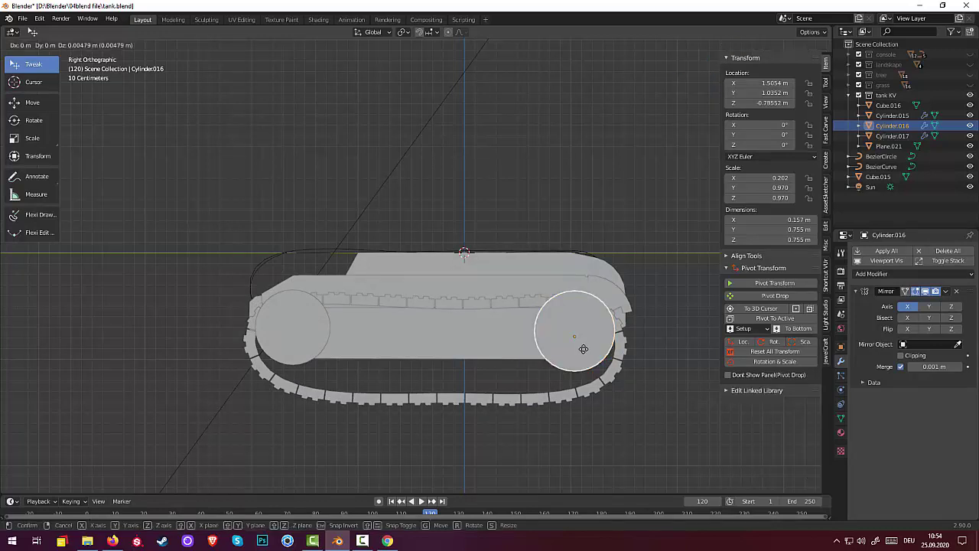
{"action": "left_click", "coordinate": [583, 364]}
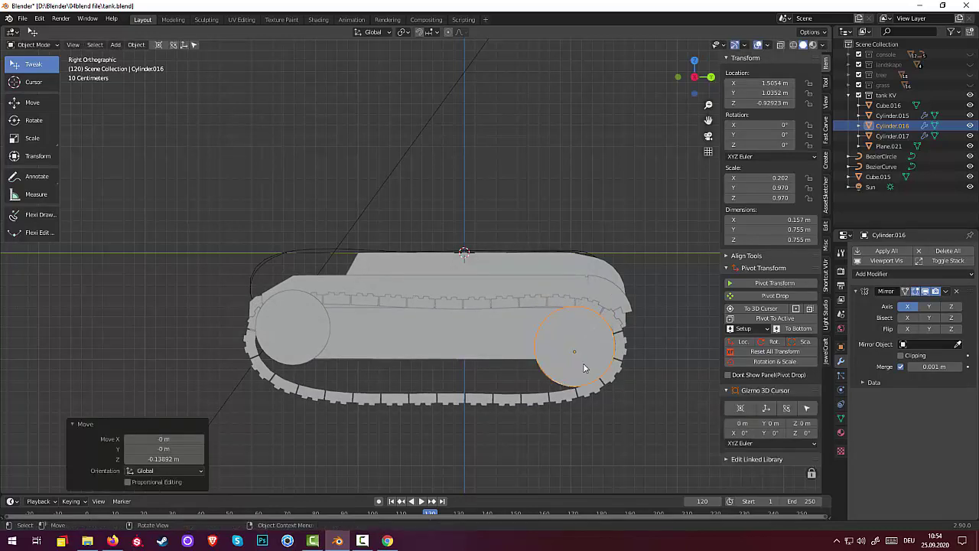
{"action": "left_click", "coordinate": [303, 341]}
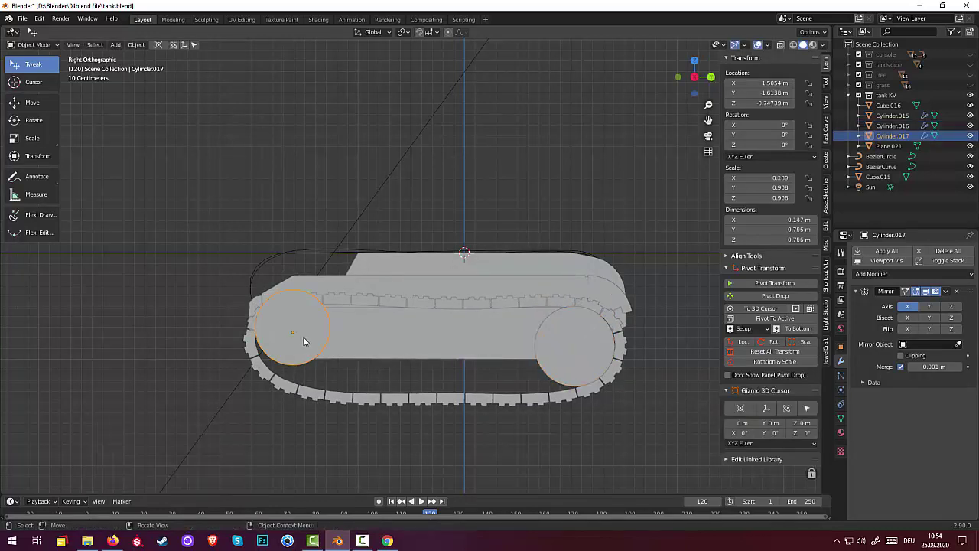
{"action": "key", "text": "g"}
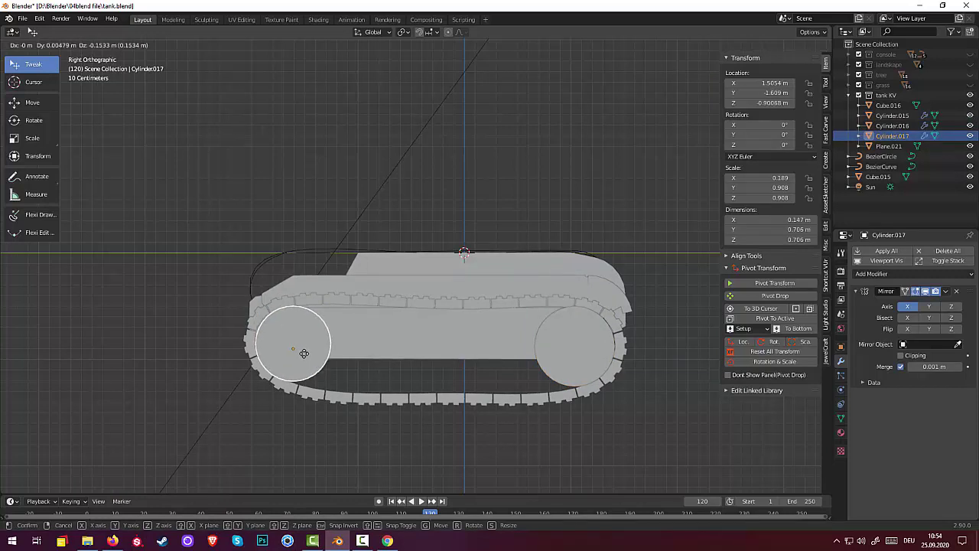
{"action": "left_click", "coordinate": [304, 353]}
Step: Settle front wheel Cylinder.017 at Y -1.6229 m, Z -0.877 m inside the track loop
{"action": "key", "text": "s"}
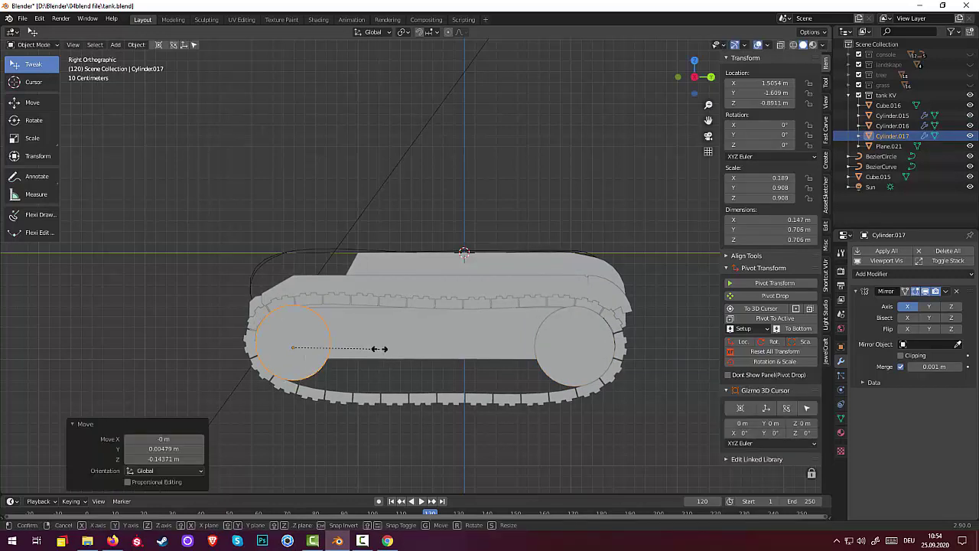
{"action": "right_click", "coordinate": [340, 348]}
{"action": "left_click", "coordinate": [309, 350]}
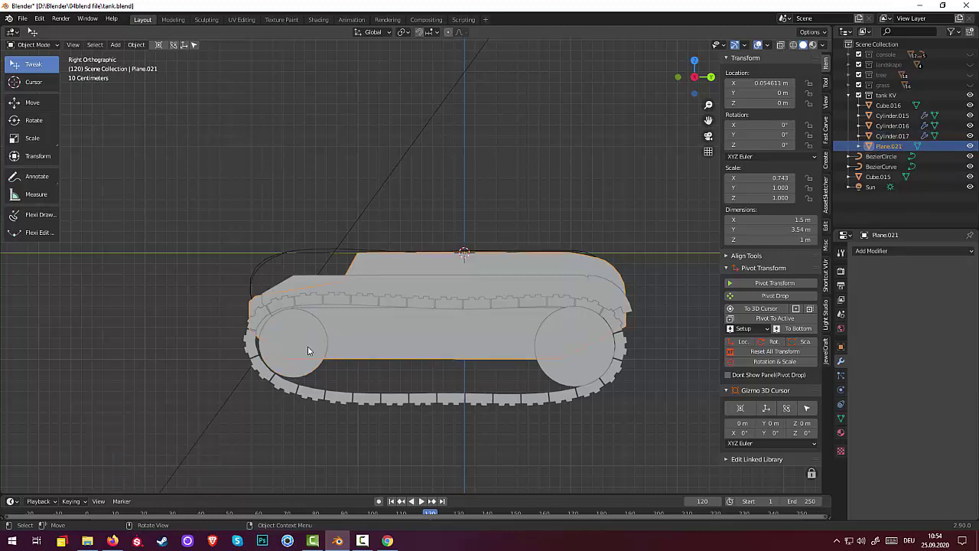
{"action": "left_click", "coordinate": [307, 344]}
{"action": "key", "text": "g"}
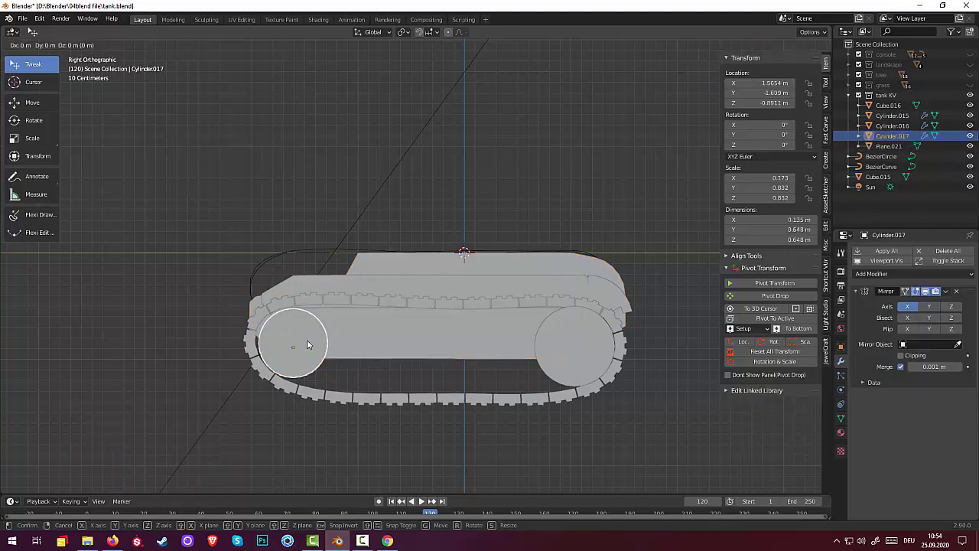
{"action": "left_click", "coordinate": [283, 385]}
{"action": "left_click", "coordinate": [264, 408]}
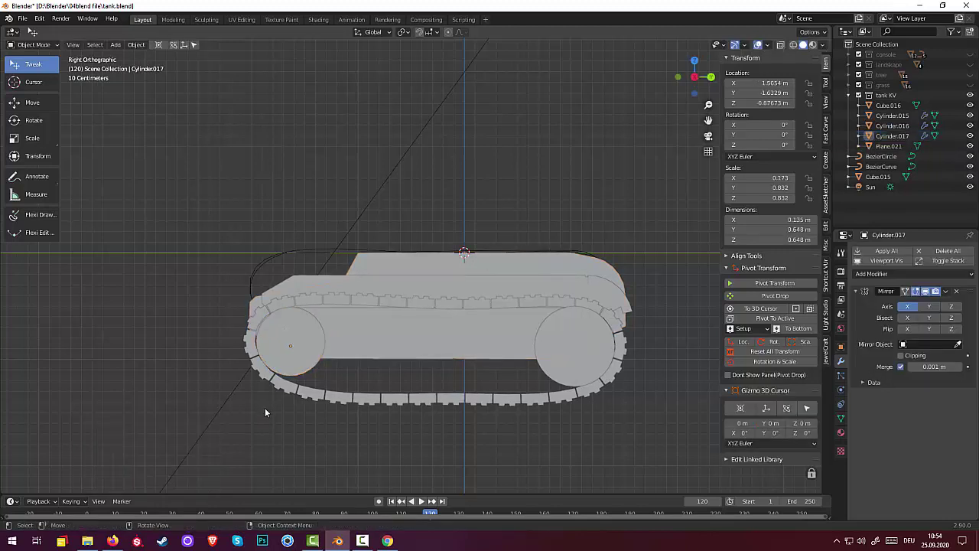
{"action": "mouse_move", "coordinate": [264, 408]}
{"action": "middle_mouse_down"}
{"action": "mouse_move", "coordinate": [480, 418]}
{"action": "mouse_move", "coordinate": [590, 455]}
{"action": "middle_mouse_up"}
{"action": "scroll", "coordinate": [480, 419], "scroll_direction": "down", "scroll_amount": 2}
Step: Set track Cube.015's origin to the 3D cursor and reset its scale to 1
{"action": "left_click", "coordinate": [419, 364]}
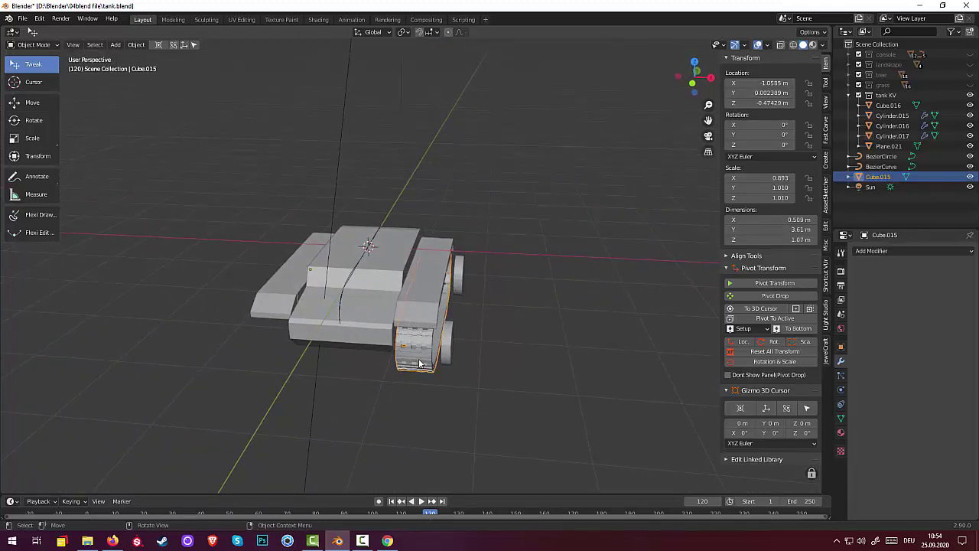
{"action": "left_click", "coordinate": [135, 44]}
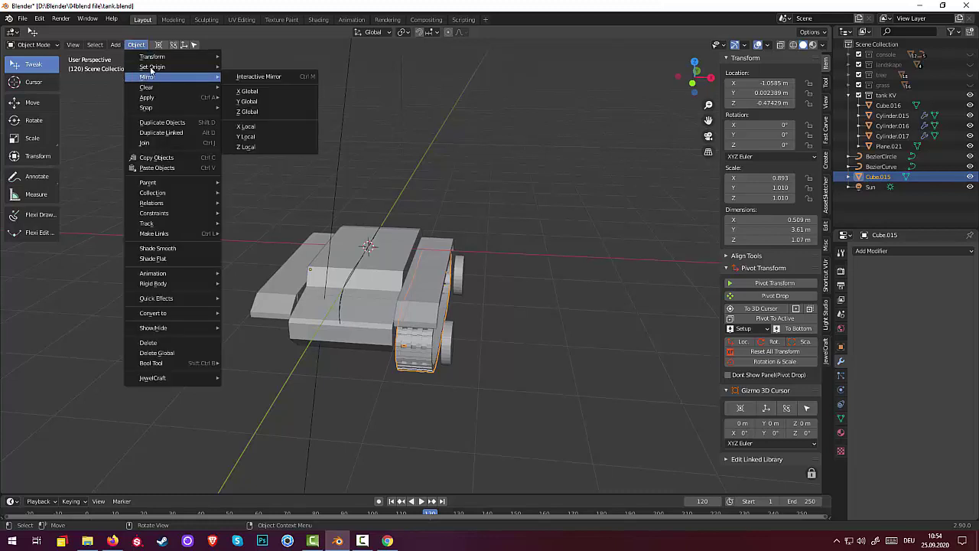
{"action": "mouse_move", "coordinate": [151, 66]}
{"action": "left_click", "coordinate": [264, 88]}
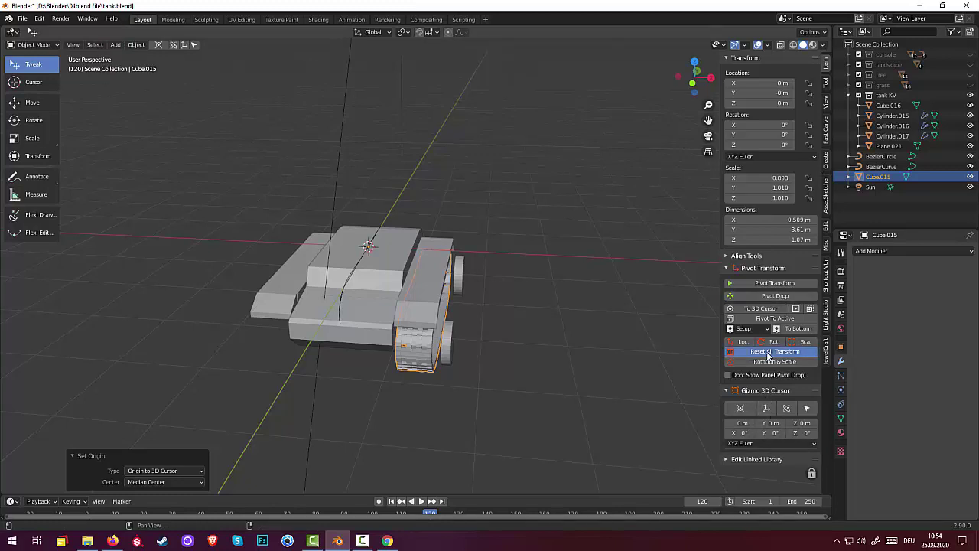
{"action": "left_click", "coordinate": [771, 351]}
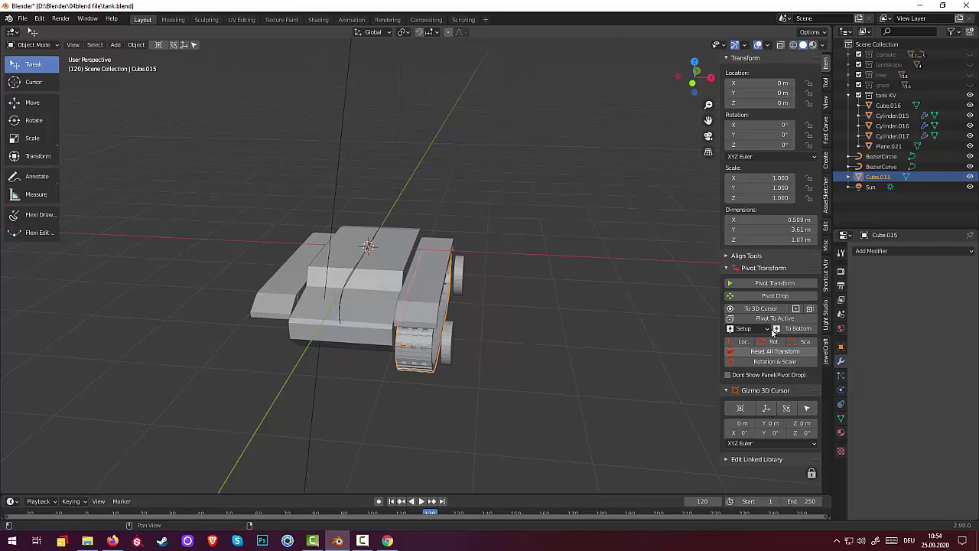
Step: Add an X-axis Mirror modifier to the track so it appears on both hull sides
{"action": "left_click", "coordinate": [877, 252]}
{"action": "left_click", "coordinate": [773, 351]}
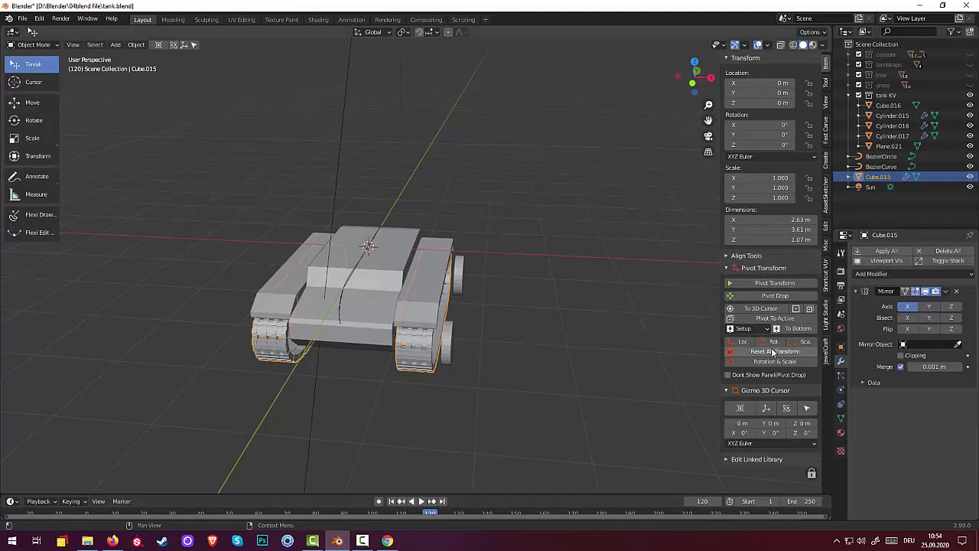
{"action": "left_click", "coordinate": [604, 354]}
{"action": "mouse_move", "coordinate": [563, 352]}
{"action": "middle_mouse_down"}
{"action": "mouse_move", "coordinate": [699, 299]}
{"action": "mouse_move", "coordinate": [491, 345]}
{"action": "mouse_move", "coordinate": [511, 354]}
{"action": "mouse_move", "coordinate": [548, 334]}
{"action": "mouse_move", "coordinate": [504, 361]}
{"action": "mouse_move", "coordinate": [501, 337]}
{"action": "middle_mouse_up"}
{"action": "scroll", "coordinate": [504, 355], "scroll_direction": "up", "scroll_amount": 3}
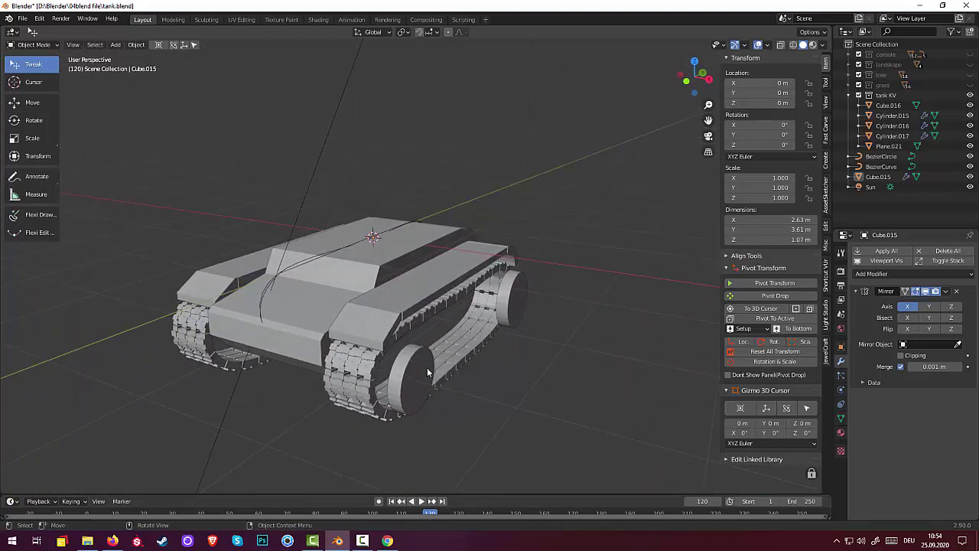
Step: Remove the BezierCircle and then the BezierCurve helper objects from the scene
{"action": "left_click", "coordinate": [421, 370]}
{"action": "left_click", "coordinate": [510, 312]}
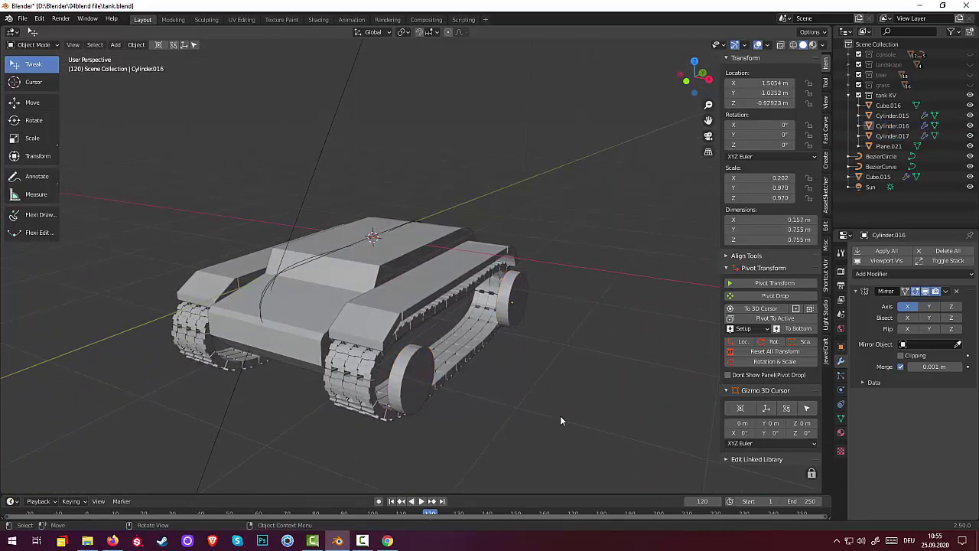
{"action": "mouse_move", "coordinate": [557, 421]}
{"action": "middle_mouse_down"}
{"action": "mouse_move", "coordinate": [577, 390]}
{"action": "mouse_move", "coordinate": [562, 420]}
{"action": "mouse_move", "coordinate": [550, 393]}
{"action": "mouse_move", "coordinate": [324, 313]}
{"action": "middle_mouse_up"}
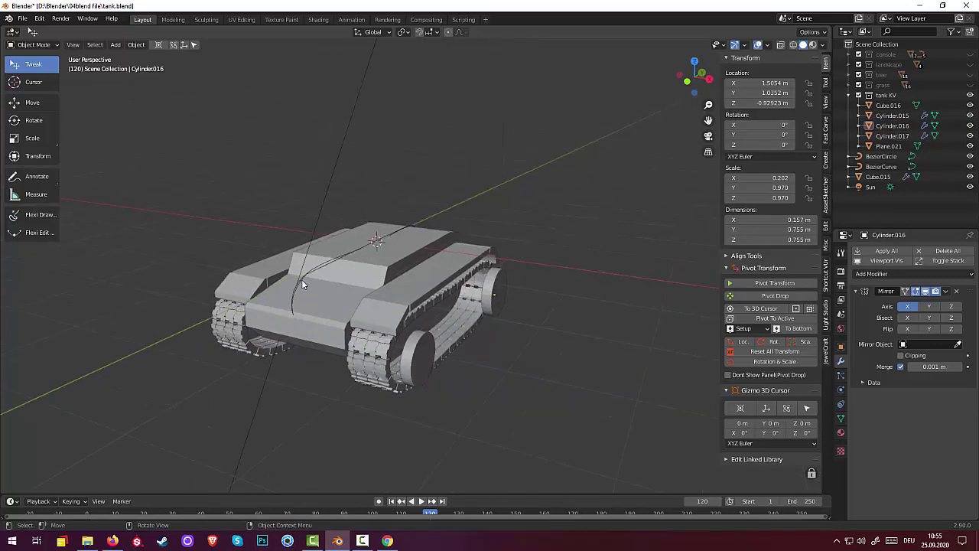
{"action": "left_click", "coordinate": [302, 281]}
{"action": "key", "text": "Delete"}
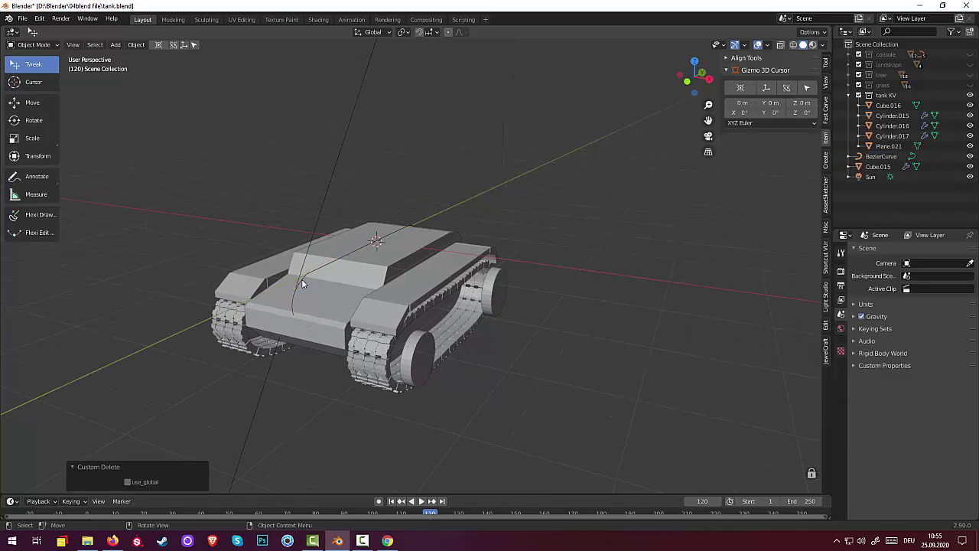
{"action": "left_click", "coordinate": [301, 280]}
{"action": "key", "text": "Delete"}
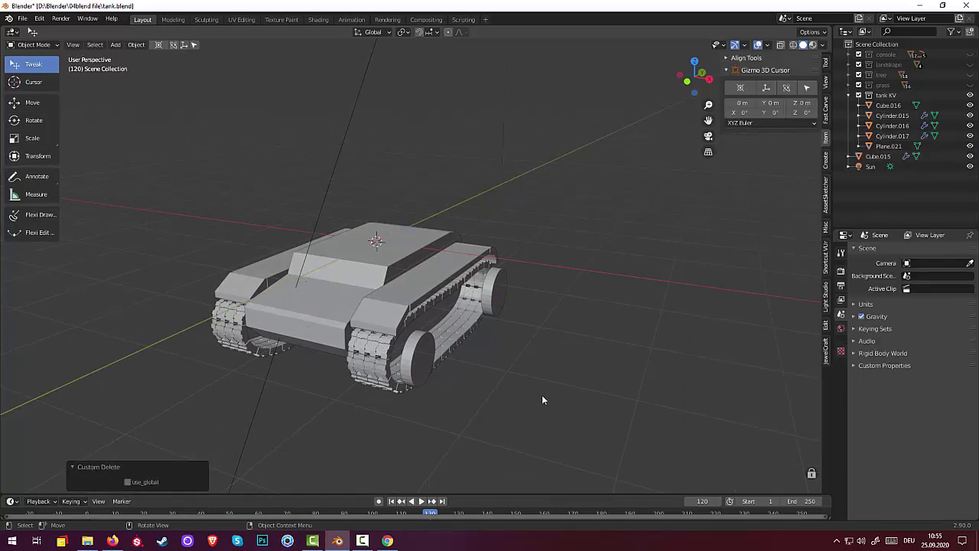
Step: Orbit and zoom around the finished tank to inspect the tracks and wheels on both sides
{"action": "scroll", "coordinate": [544, 399], "scroll_direction": "down", "scroll_amount": 2}
{"action": "scroll", "coordinate": [544, 399], "scroll_direction": "up", "scroll_amount": 4}
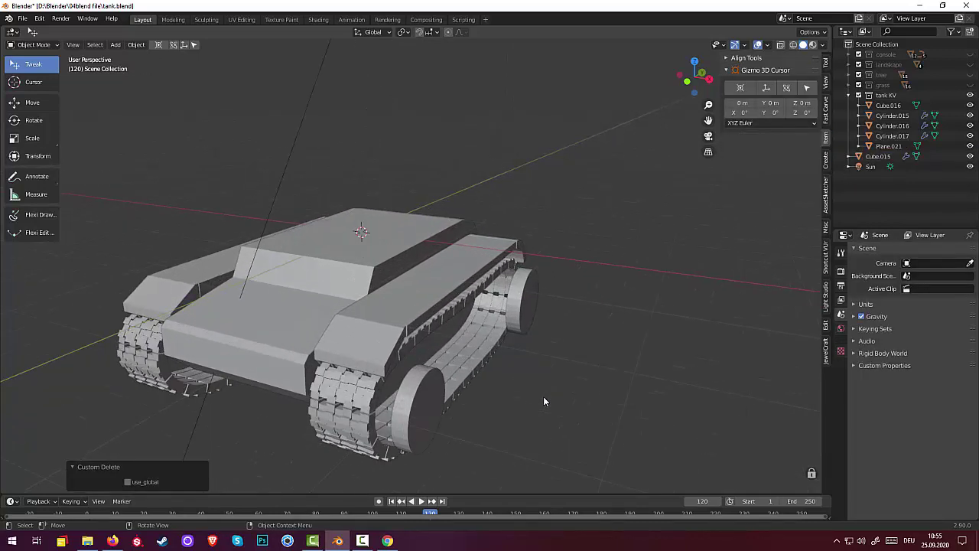
{"action": "scroll", "coordinate": [544, 399], "scroll_direction": "down", "scroll_amount": 1}
{"action": "middle_click_drag", "start_coordinate": [544, 388], "coordinate": [560, 344]}
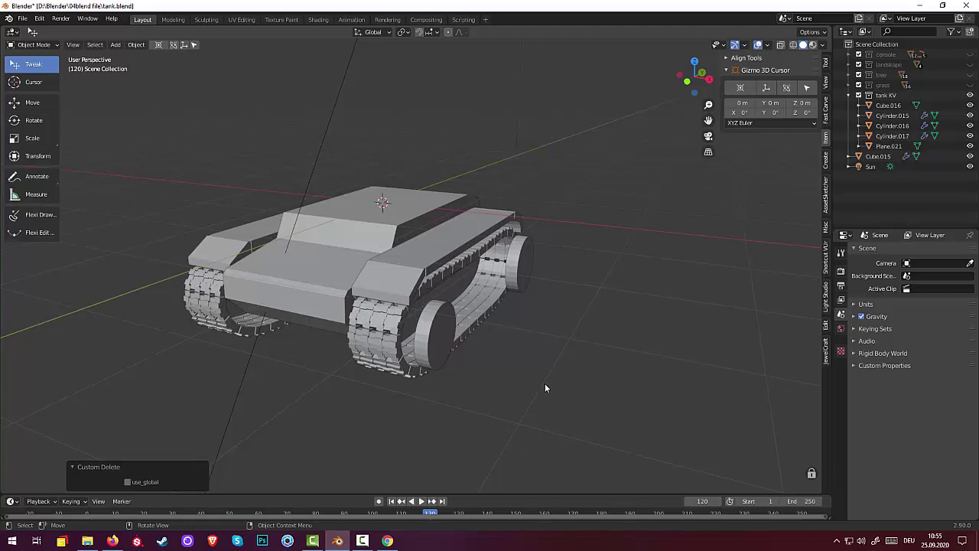
{"action": "scroll", "coordinate": [545, 387], "scroll_direction": "up", "scroll_amount": 1}
{"action": "scroll", "coordinate": [544, 388], "scroll_direction": "up", "scroll_amount": 1}
{"action": "mouse_move", "coordinate": [545, 387]}
{"action": "middle_mouse_down"}
{"action": "mouse_move", "coordinate": [601, 385]}
{"action": "mouse_move", "coordinate": [683, 303]}
{"action": "mouse_move", "coordinate": [684, 289]}
{"action": "mouse_move", "coordinate": [641, 321]}
{"action": "mouse_move", "coordinate": [658, 318]}
{"action": "middle_mouse_up"}
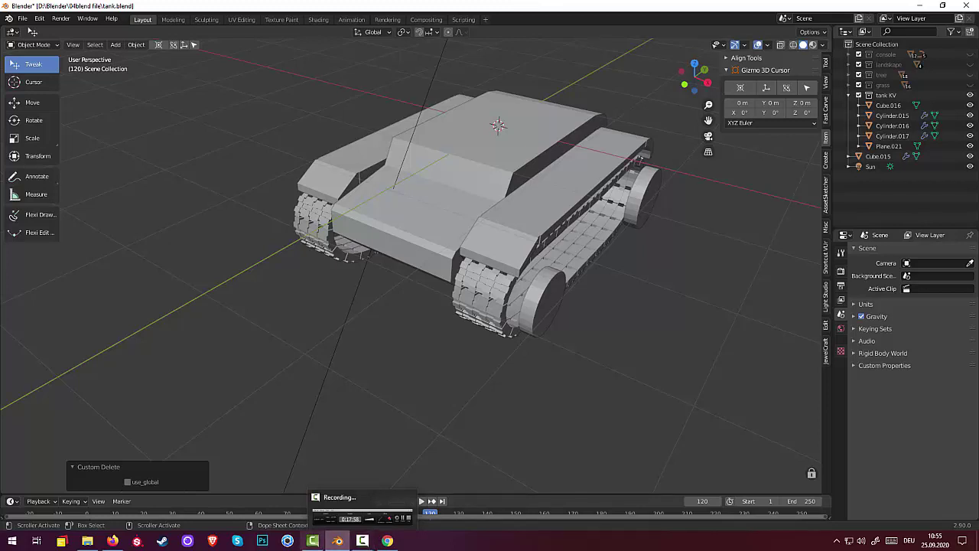
{"action": "left_click", "coordinate": [362, 541]}
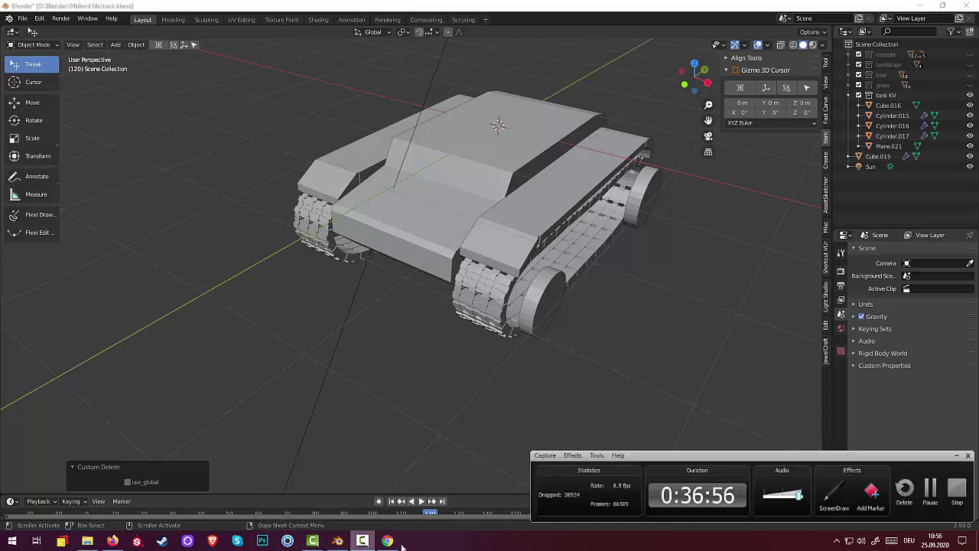